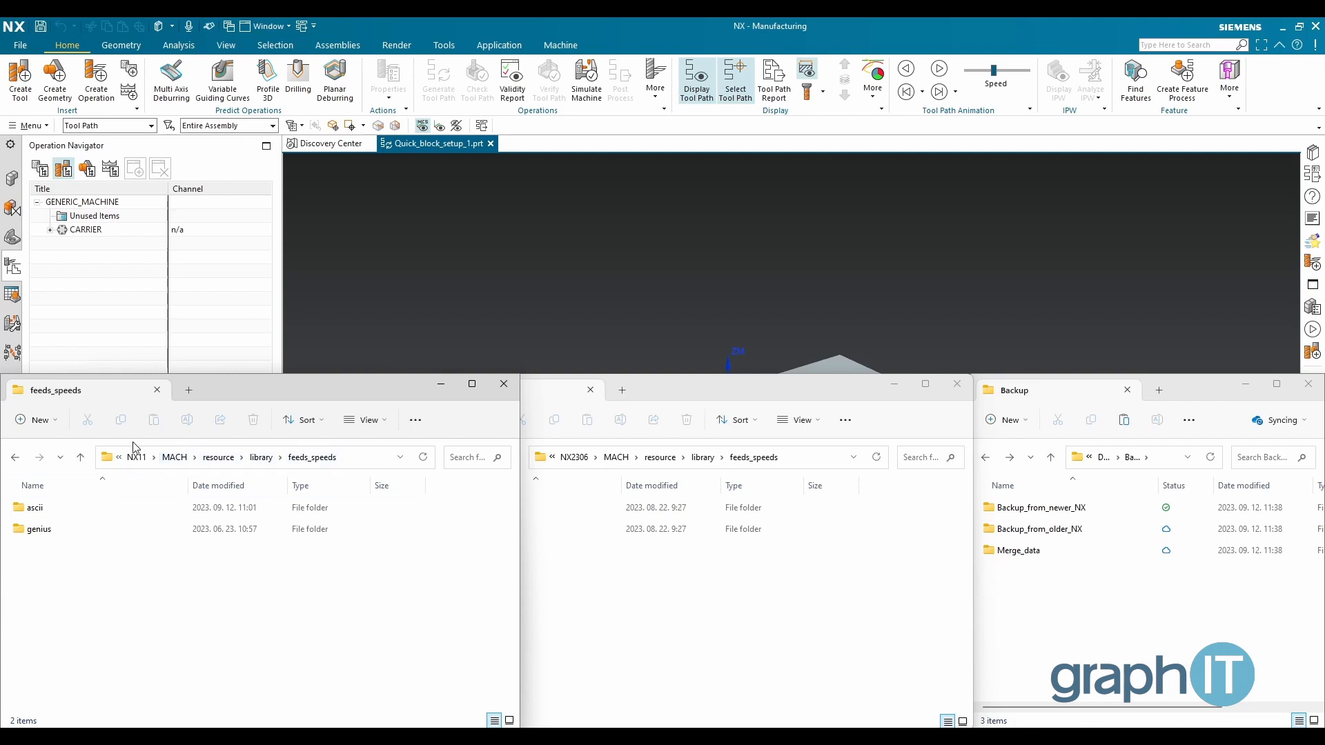
Step: Copy the NX11 feeds_speeds ascii folder into Backup_from_older_NX, check the copy and return to the Backup folder
double_click(40, 511)
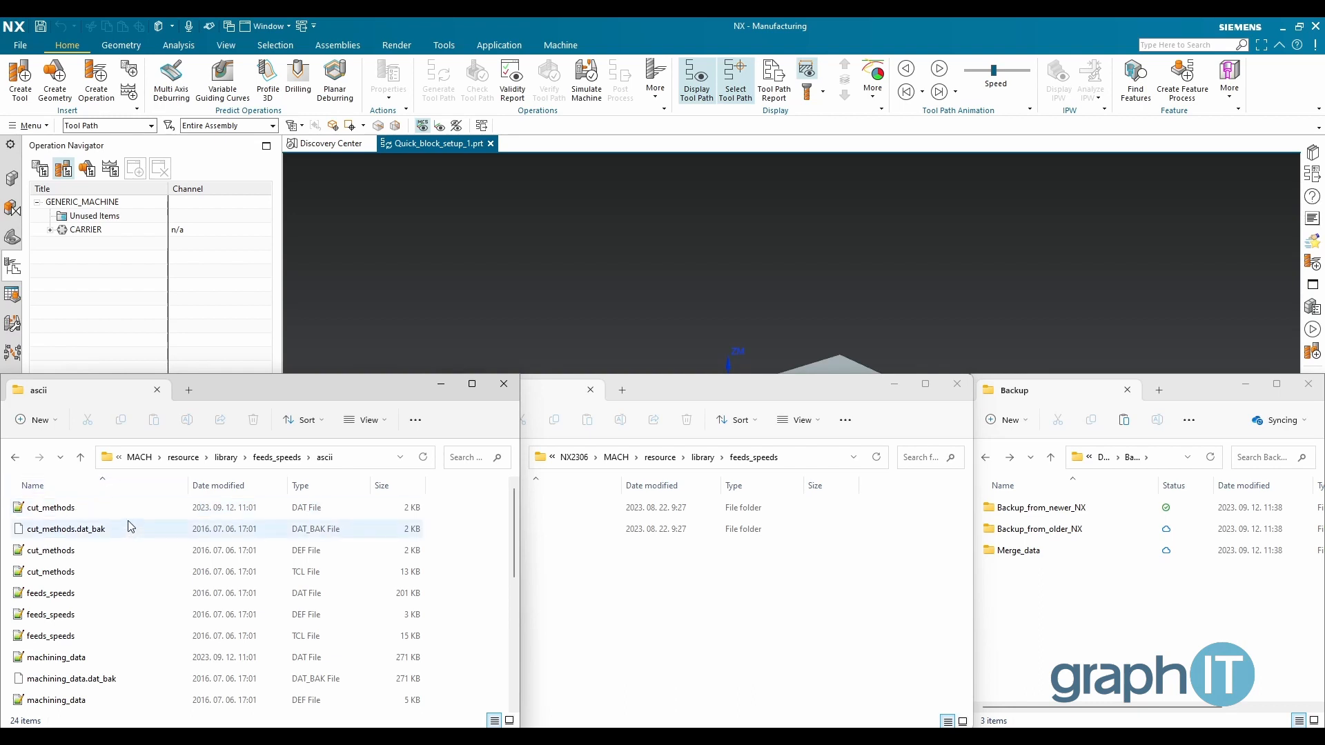
key(alt+Left)
right_click(57, 512)
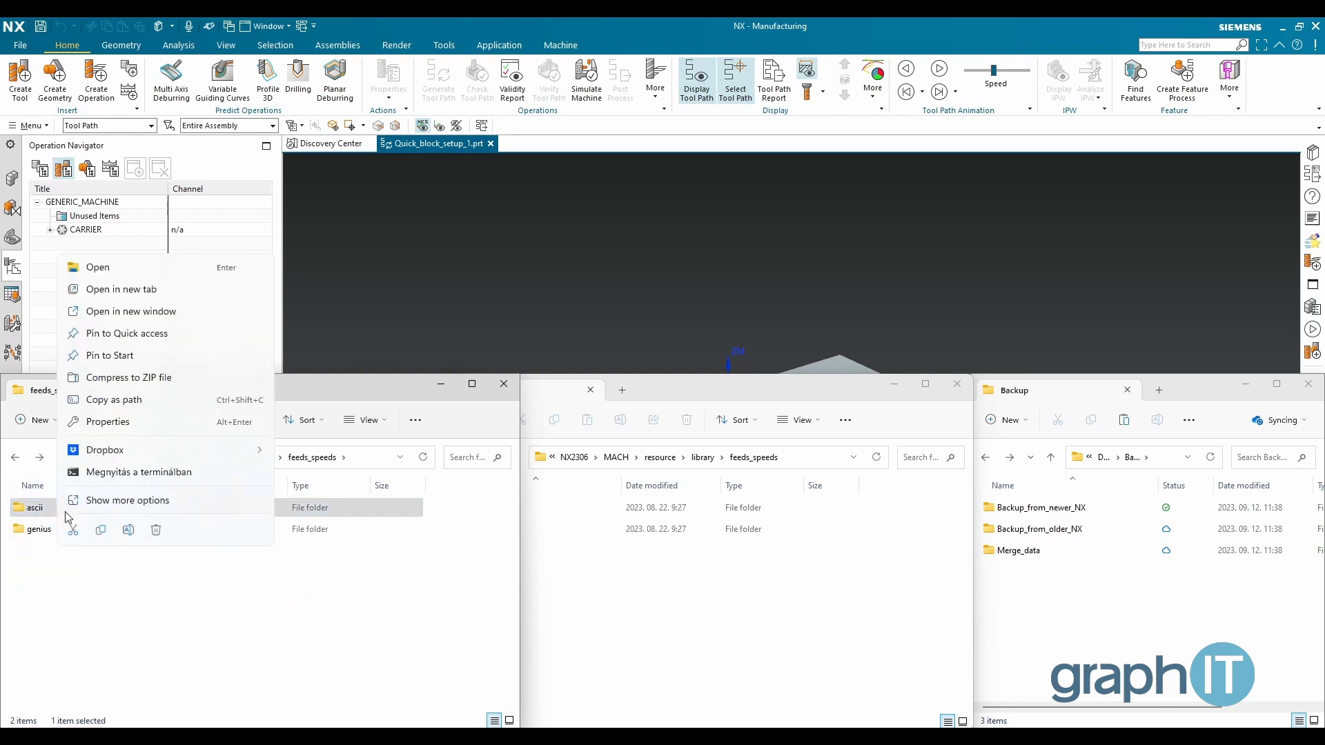
click(100, 529)
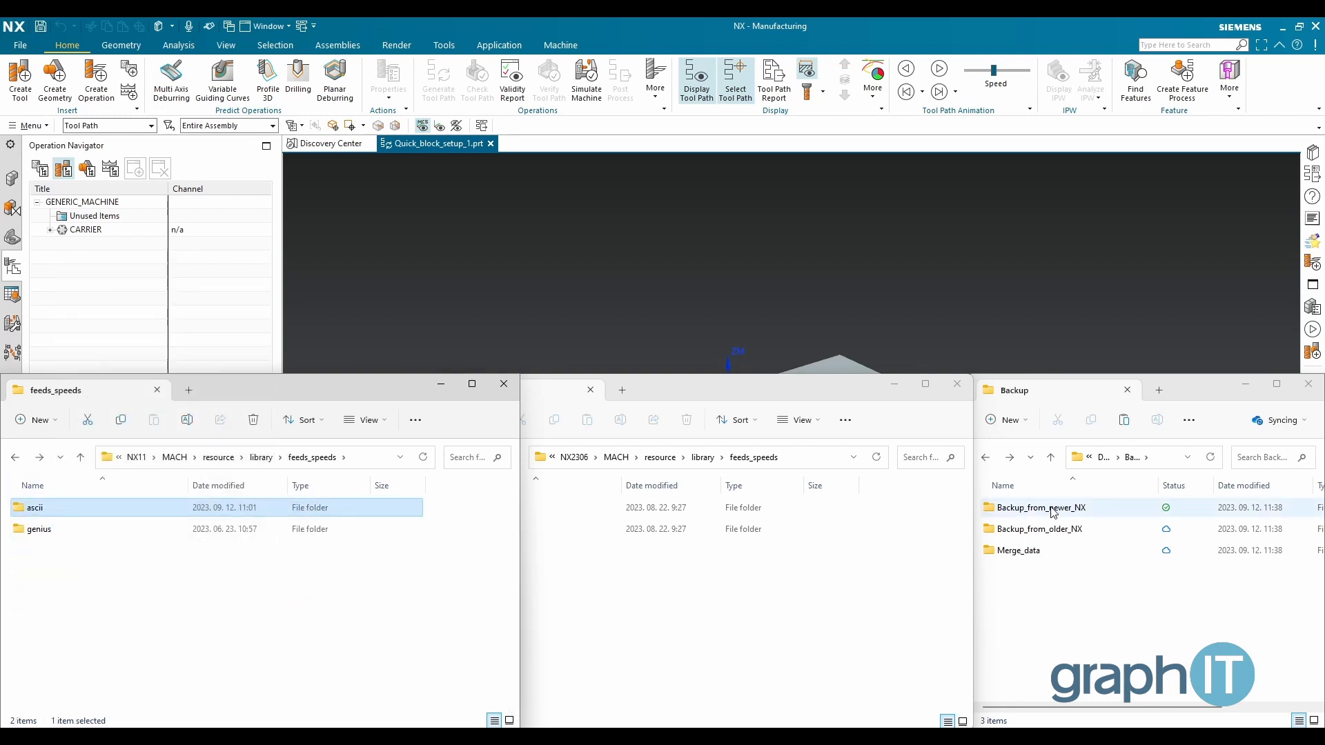
double_click(1081, 534)
right_click(1043, 541)
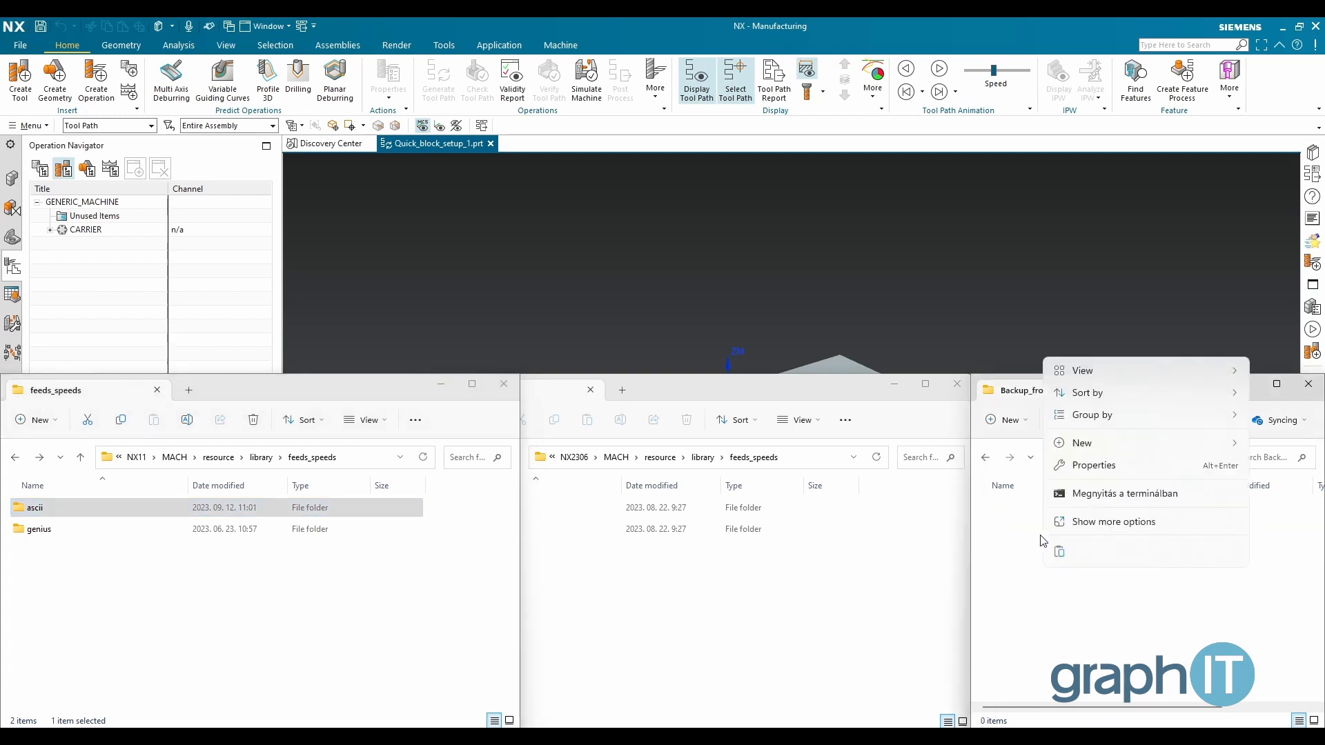
click(1052, 553)
double_click(1000, 509)
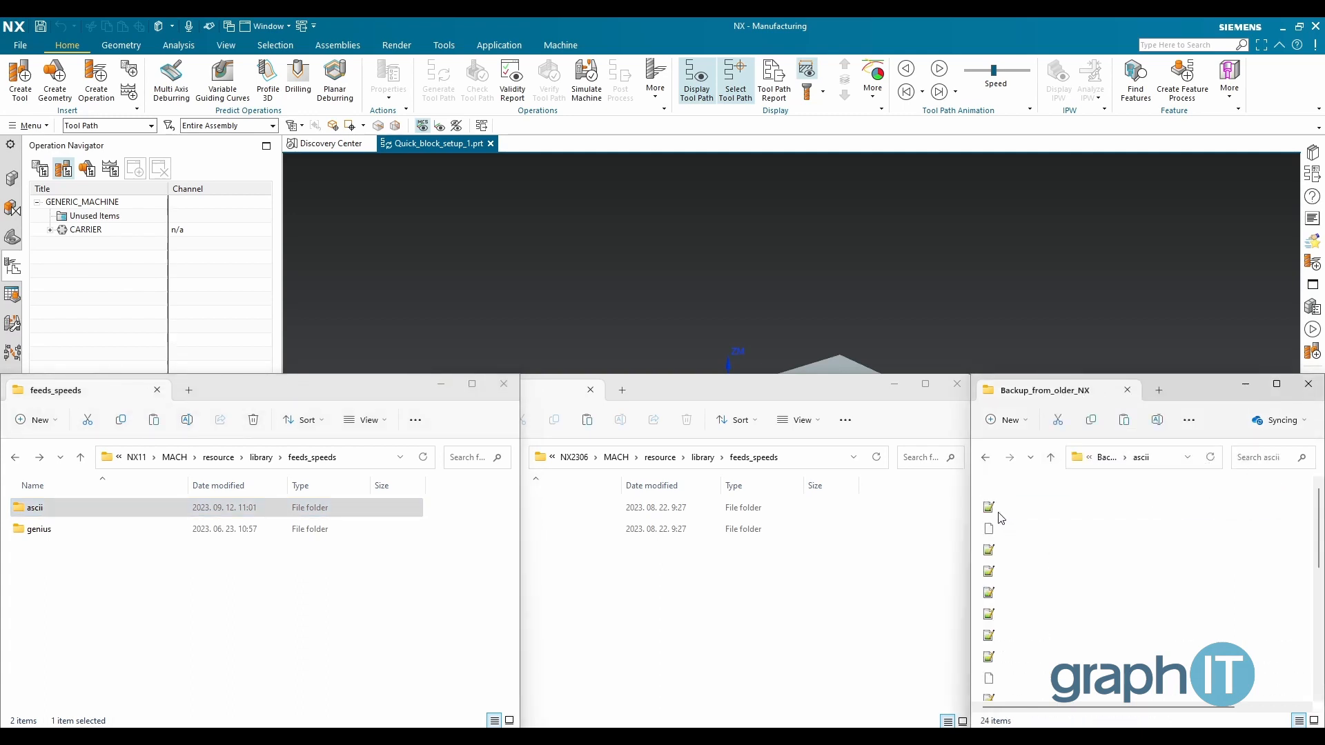
key(alt+Left)
key(alt+Left)
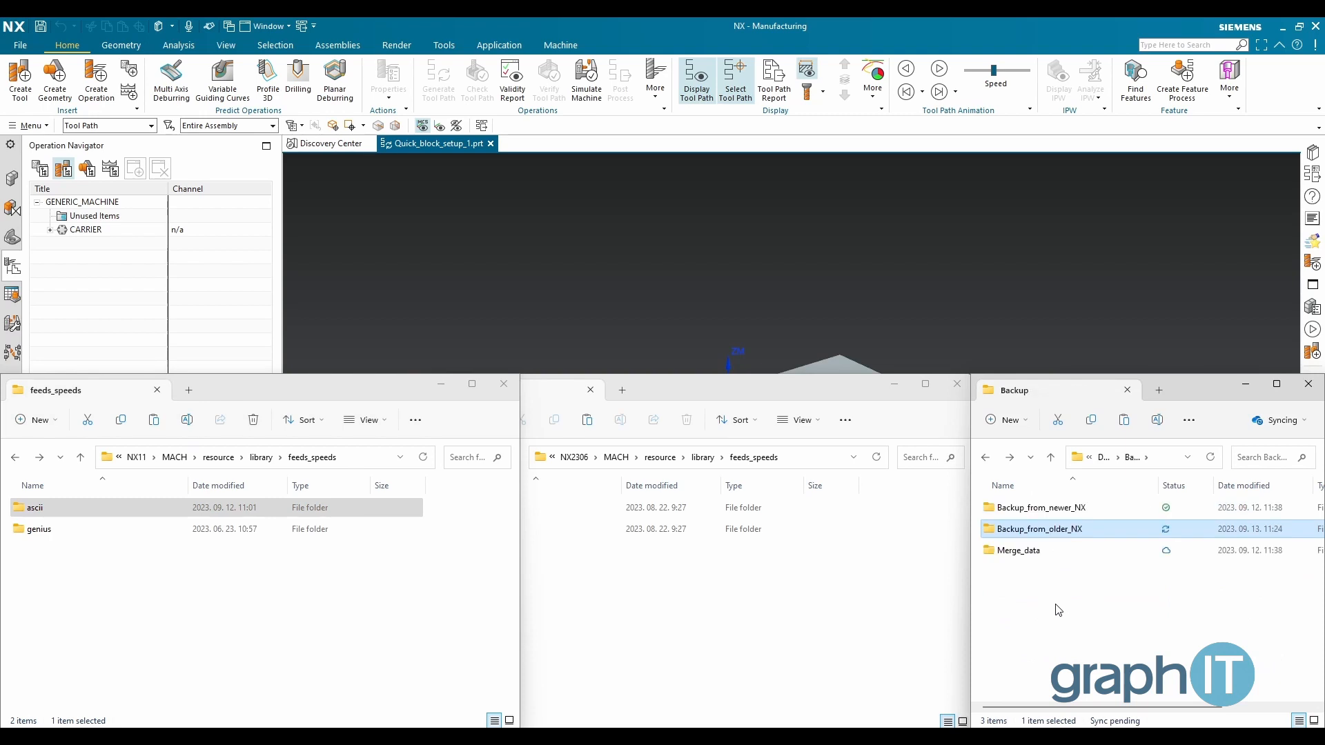
Step: Copy the NX2306 feeds_speeds ascii folder into the Backup_from_newer_NX folder
click(589, 577)
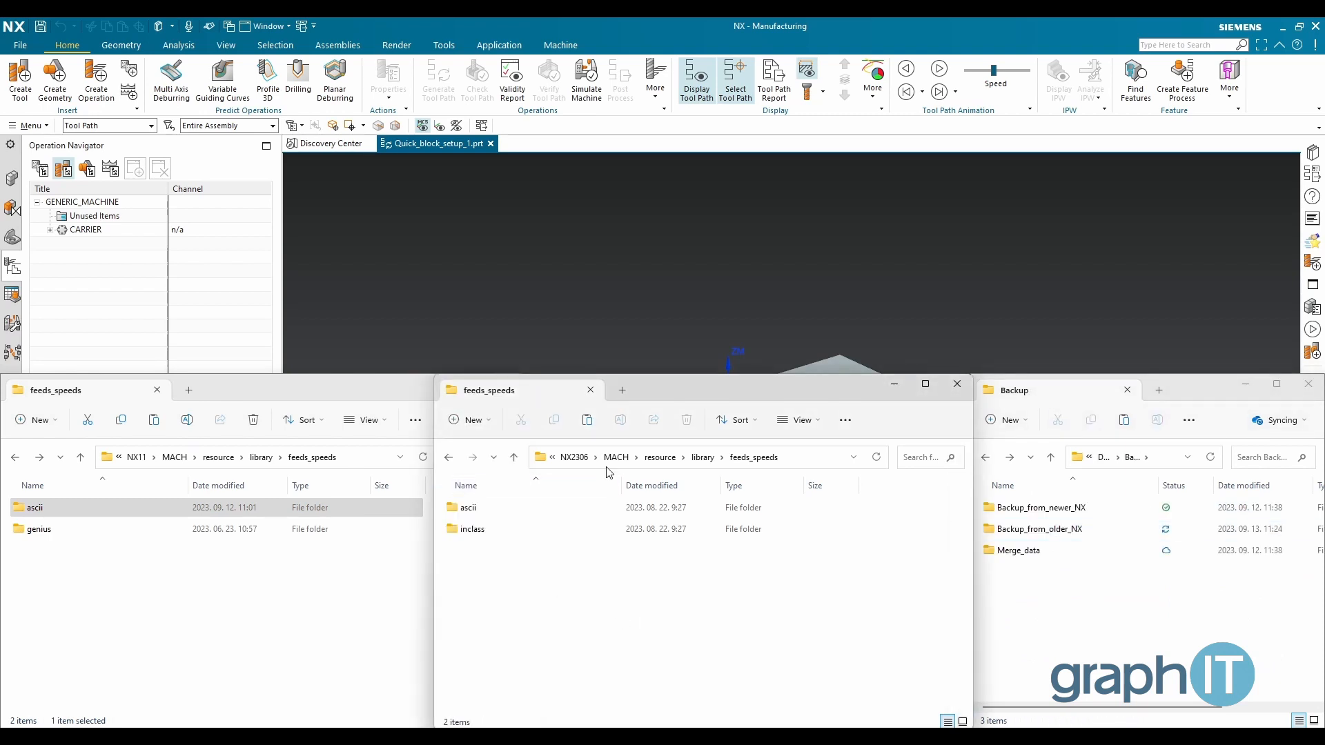
click(464, 509)
right_click(466, 509)
click(522, 527)
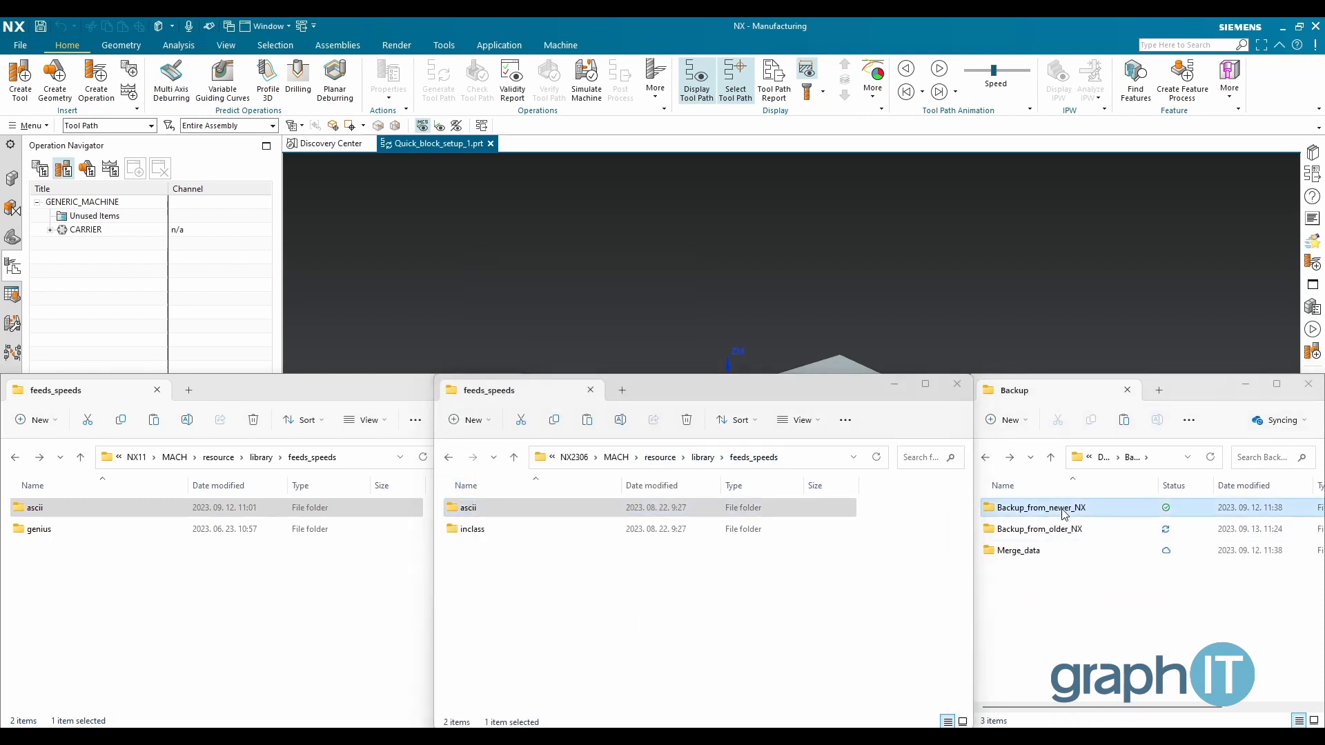
double_click(1039, 508)
right_click(1053, 545)
click(1070, 556)
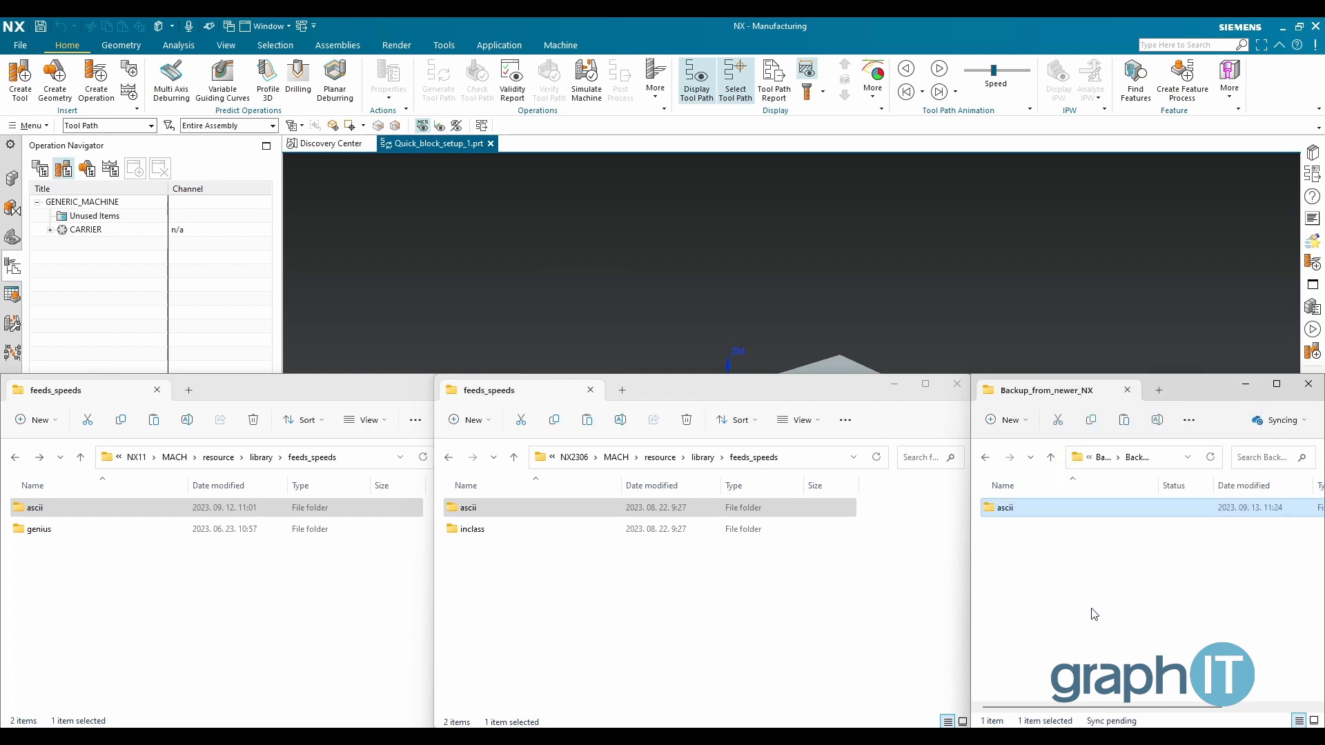
Step: Open the Edit Machining Data Libraries dialog in NX and start a machining data import
click(31, 126)
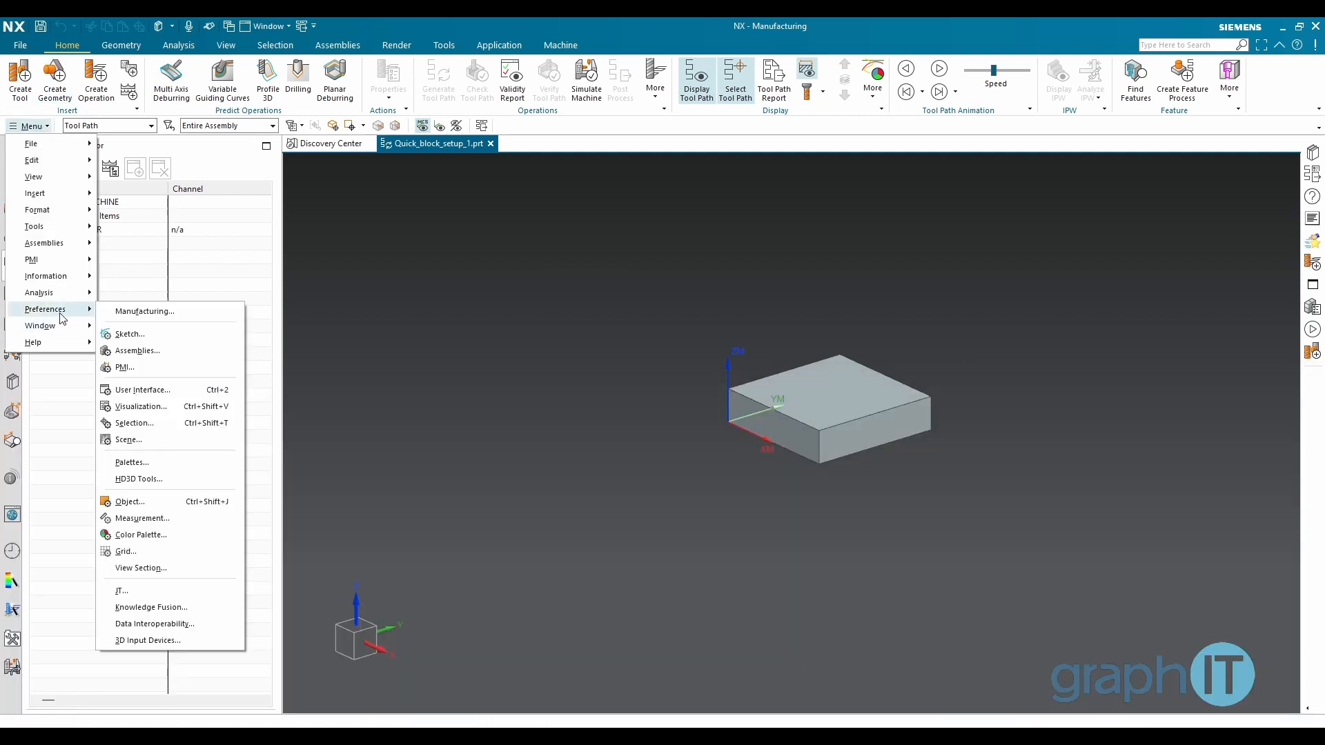
mouse_move(61, 226)
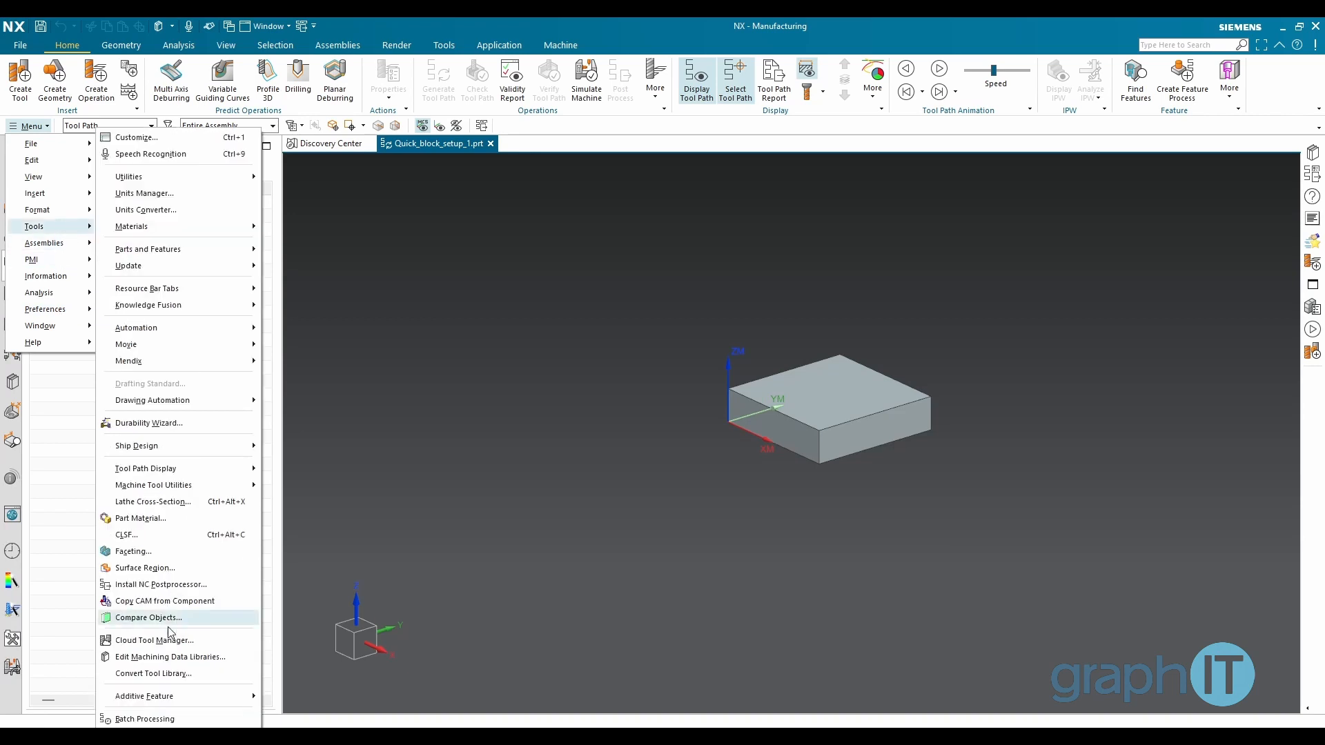
click(167, 659)
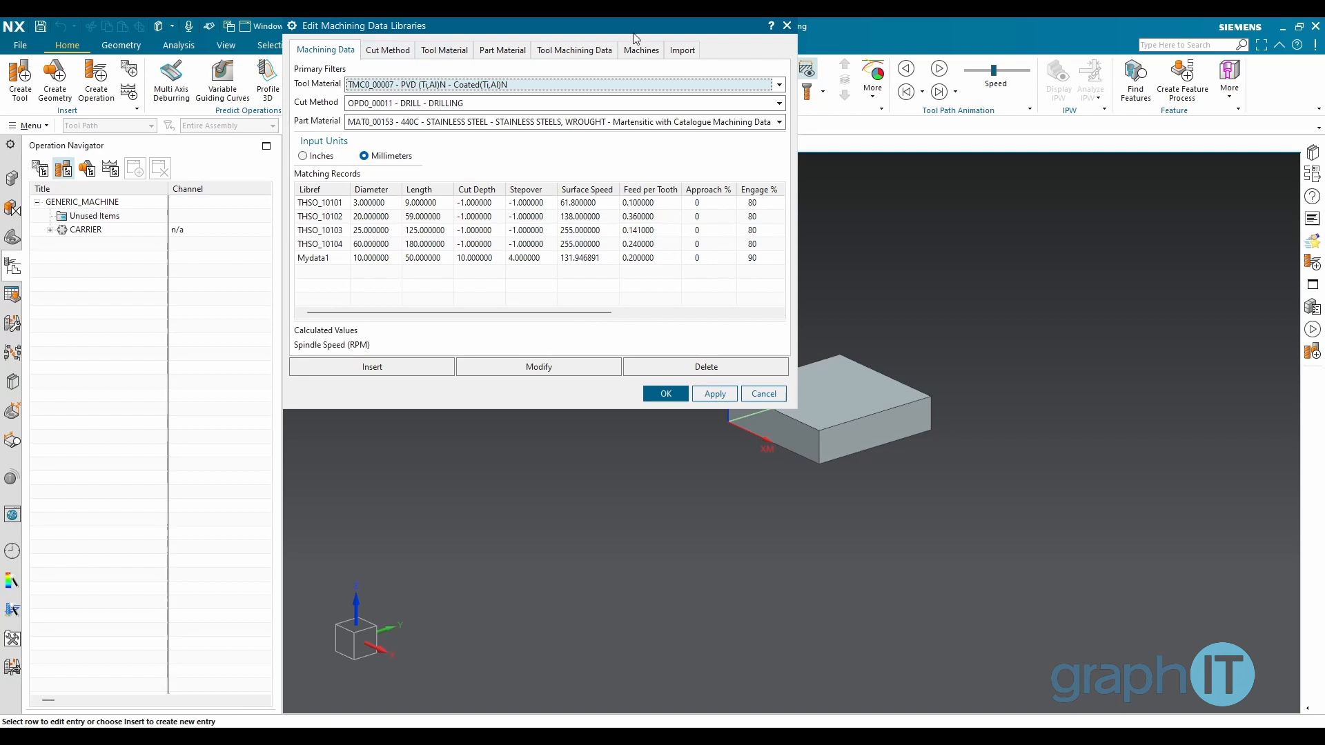
click(685, 49)
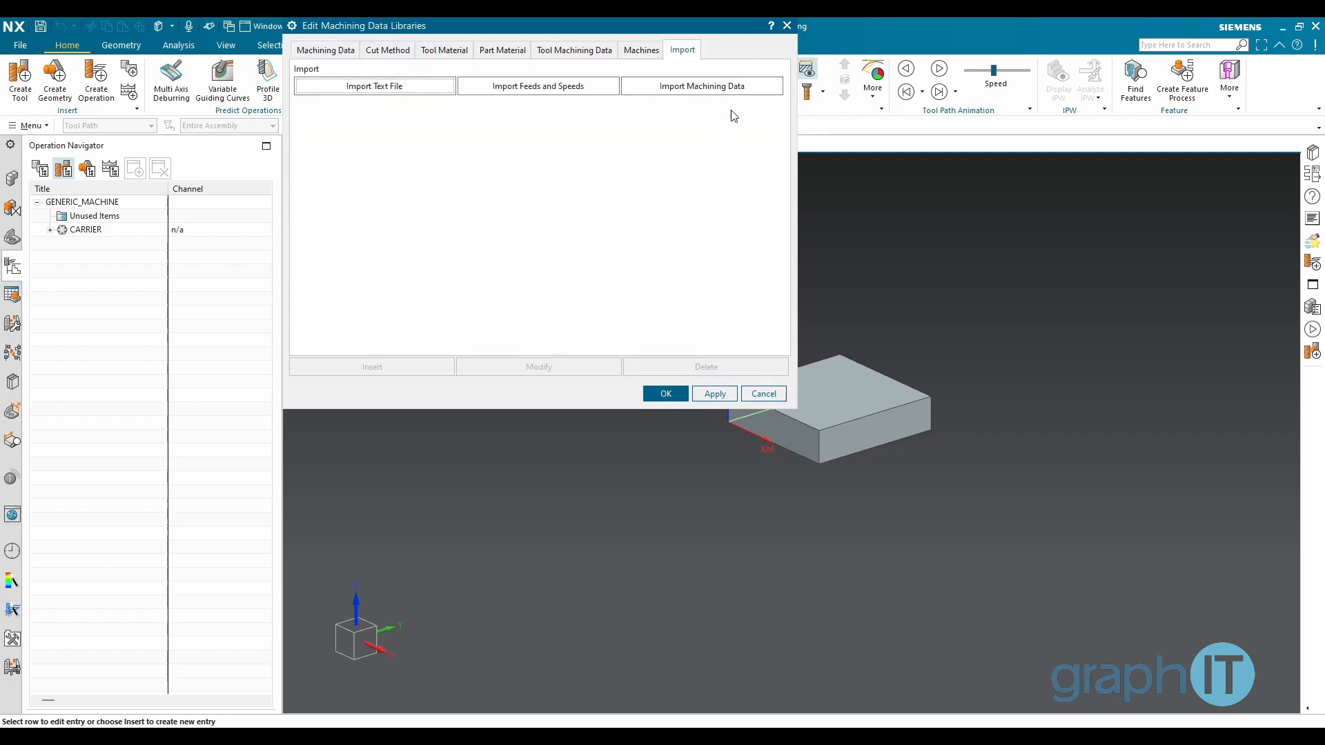
click(680, 88)
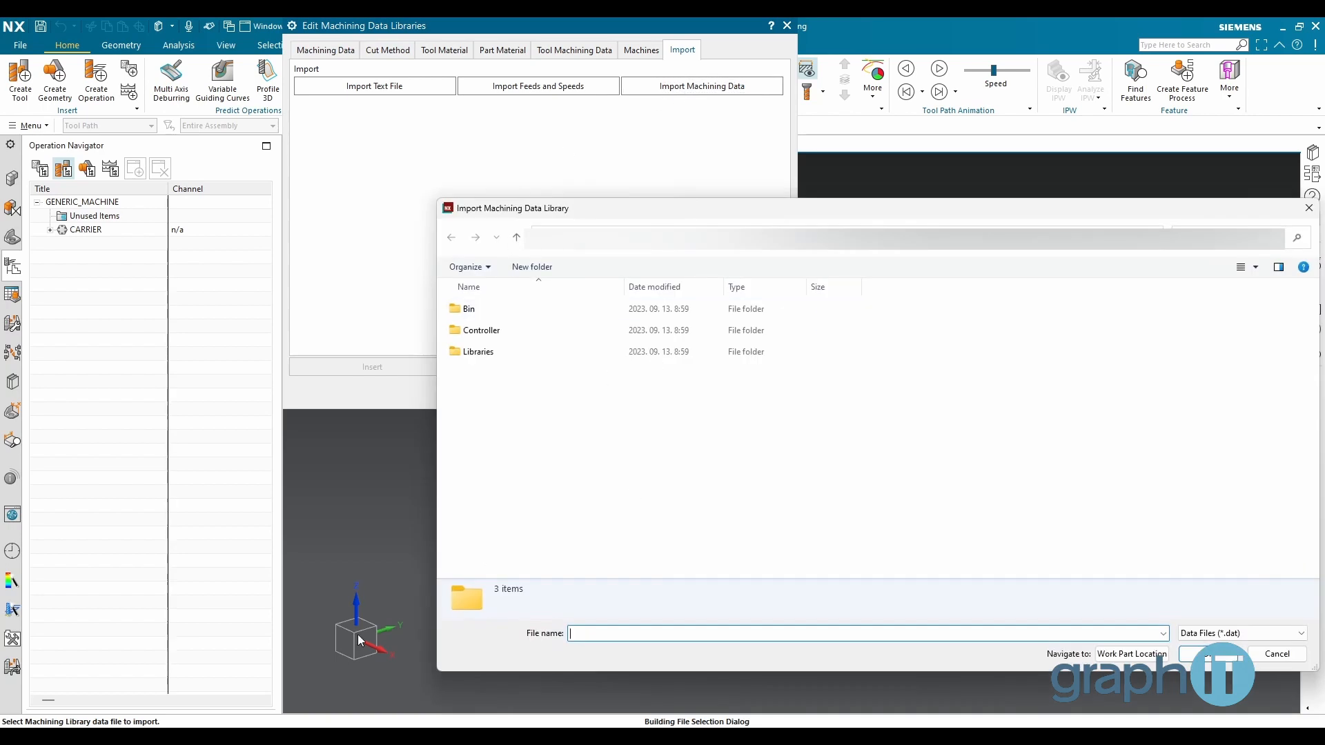
Step: Browse to the NX11 feeds_speeds ascii folder for the import, select machining_data, and cancel both the import and the library dialog
mouse_move(273, 728)
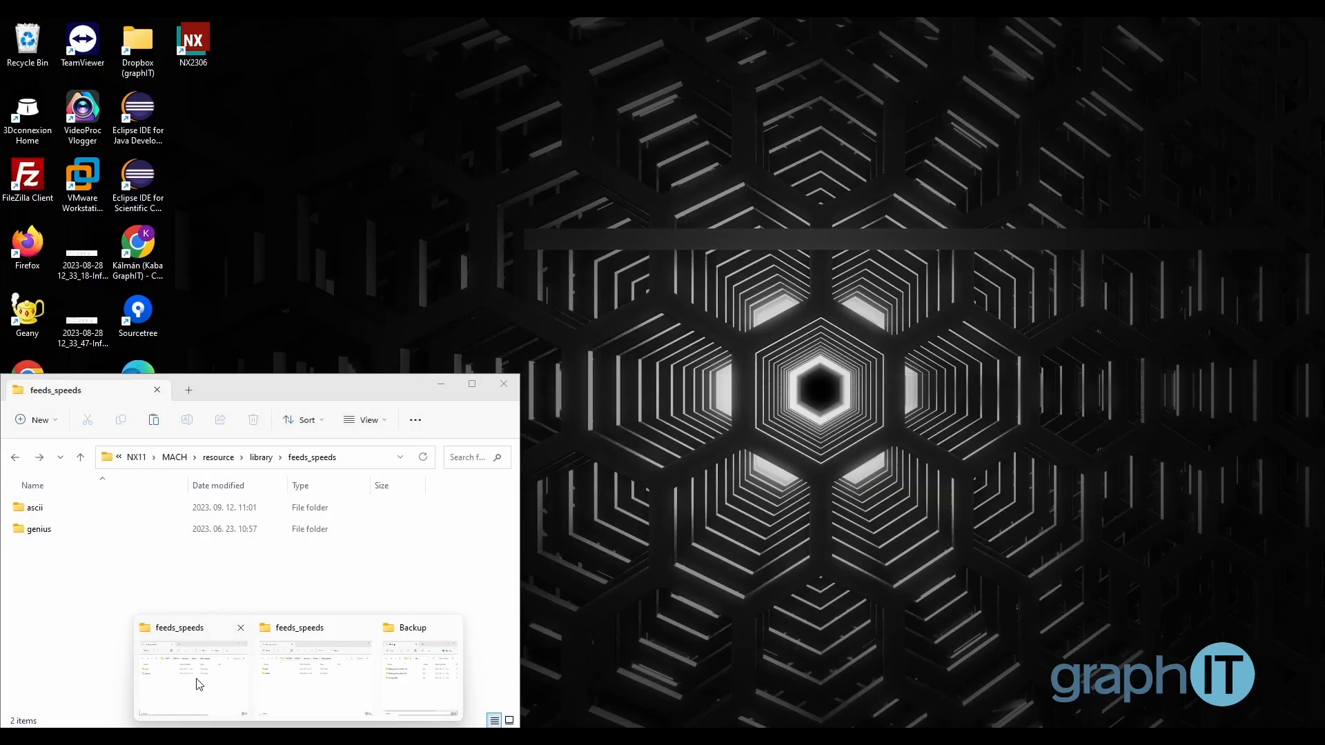
click(198, 684)
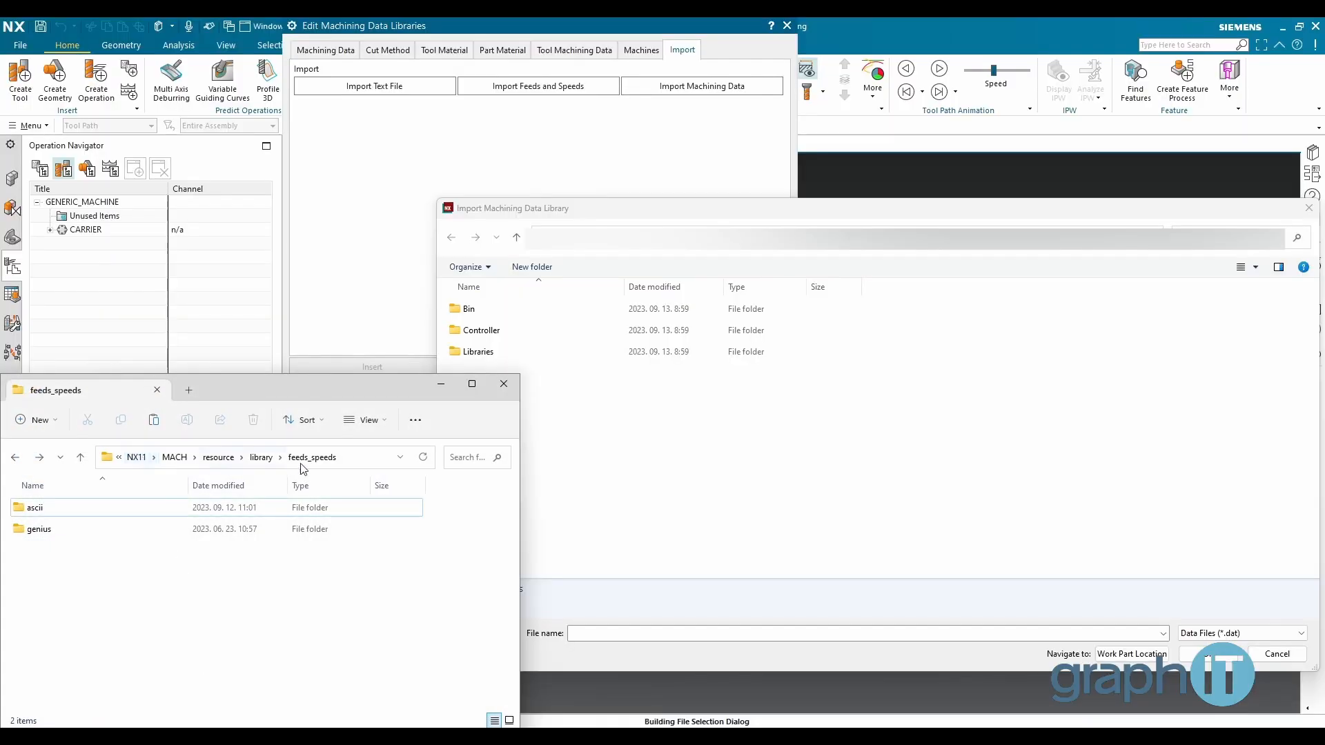
click(360, 459)
key(ctrl+c)
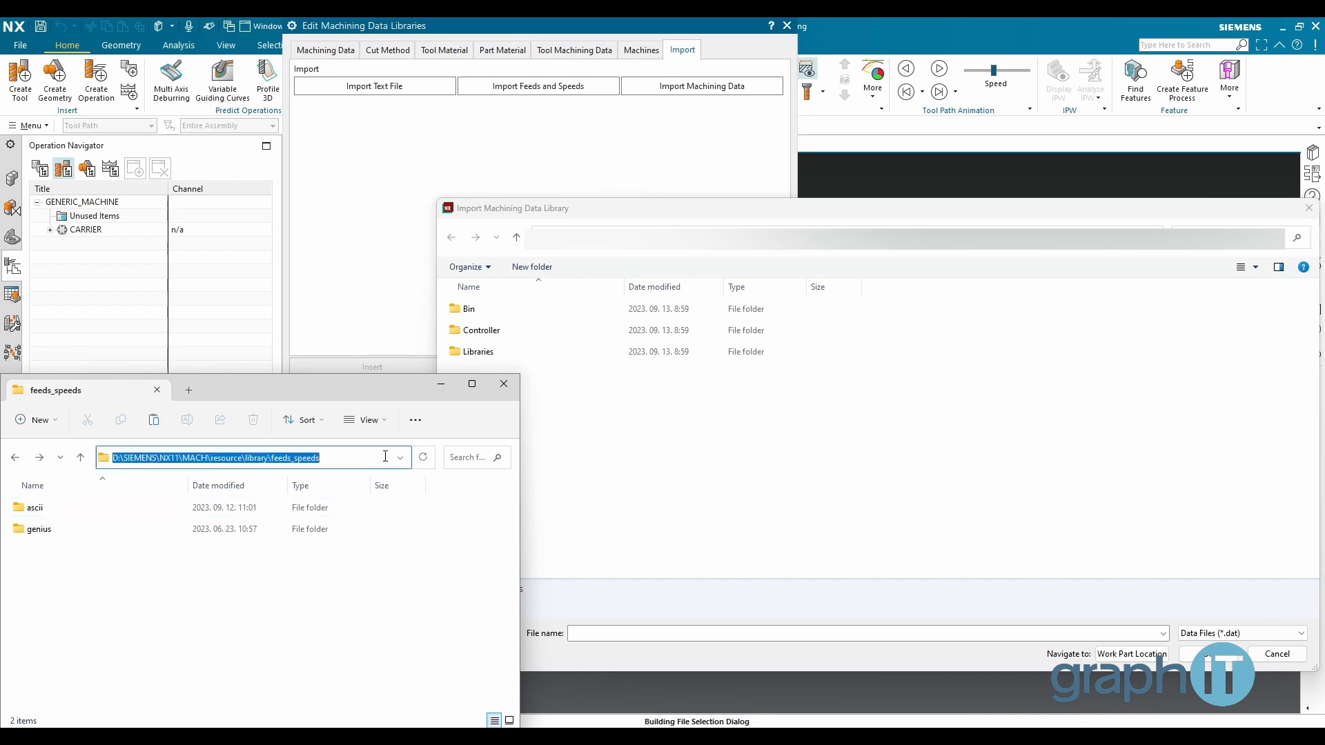
key(alt+Tab)
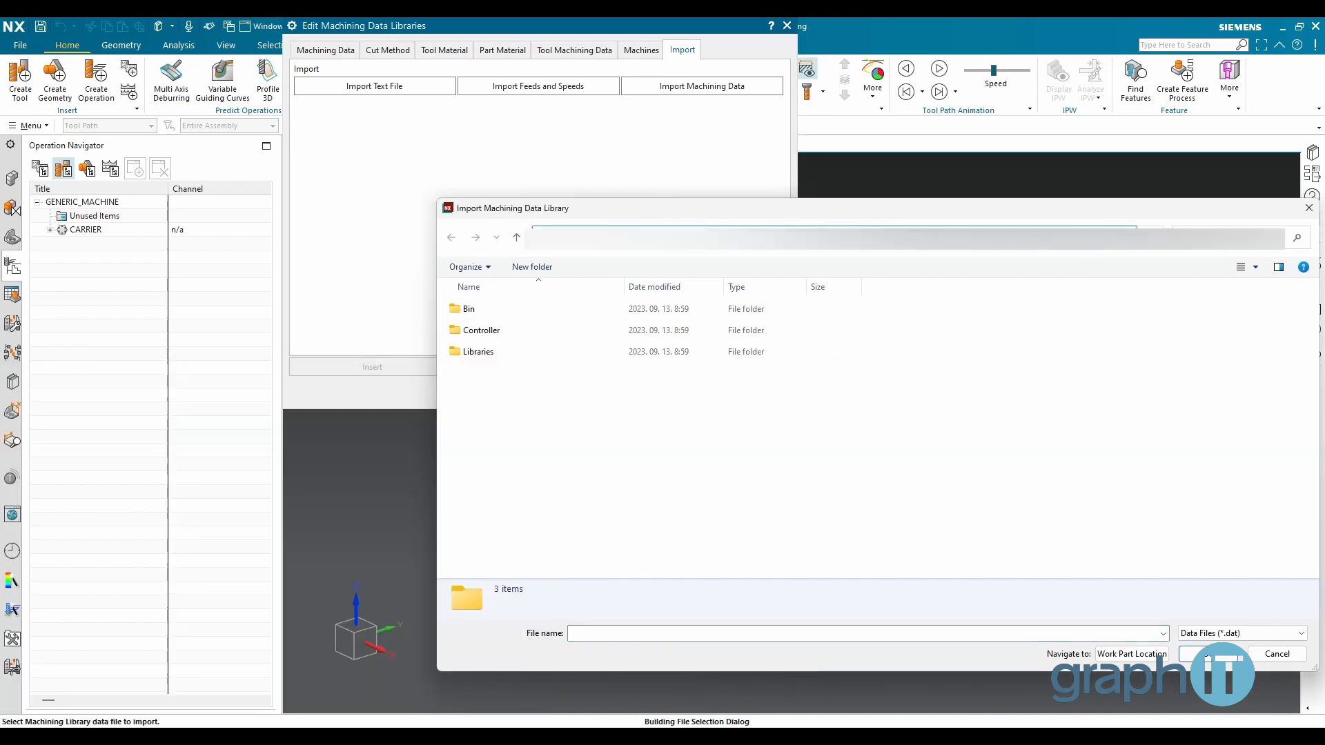
key(ctrl+v)
key(Return)
click(475, 317)
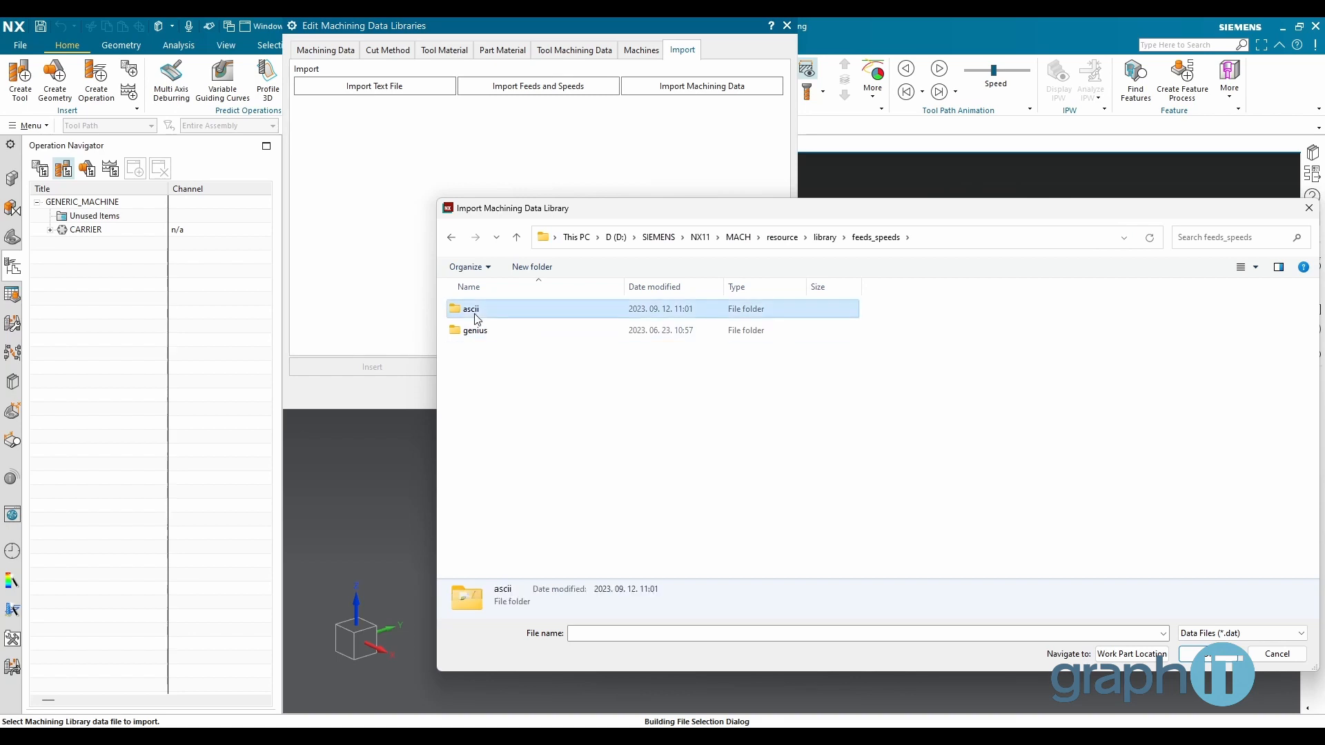
double_click(476, 318)
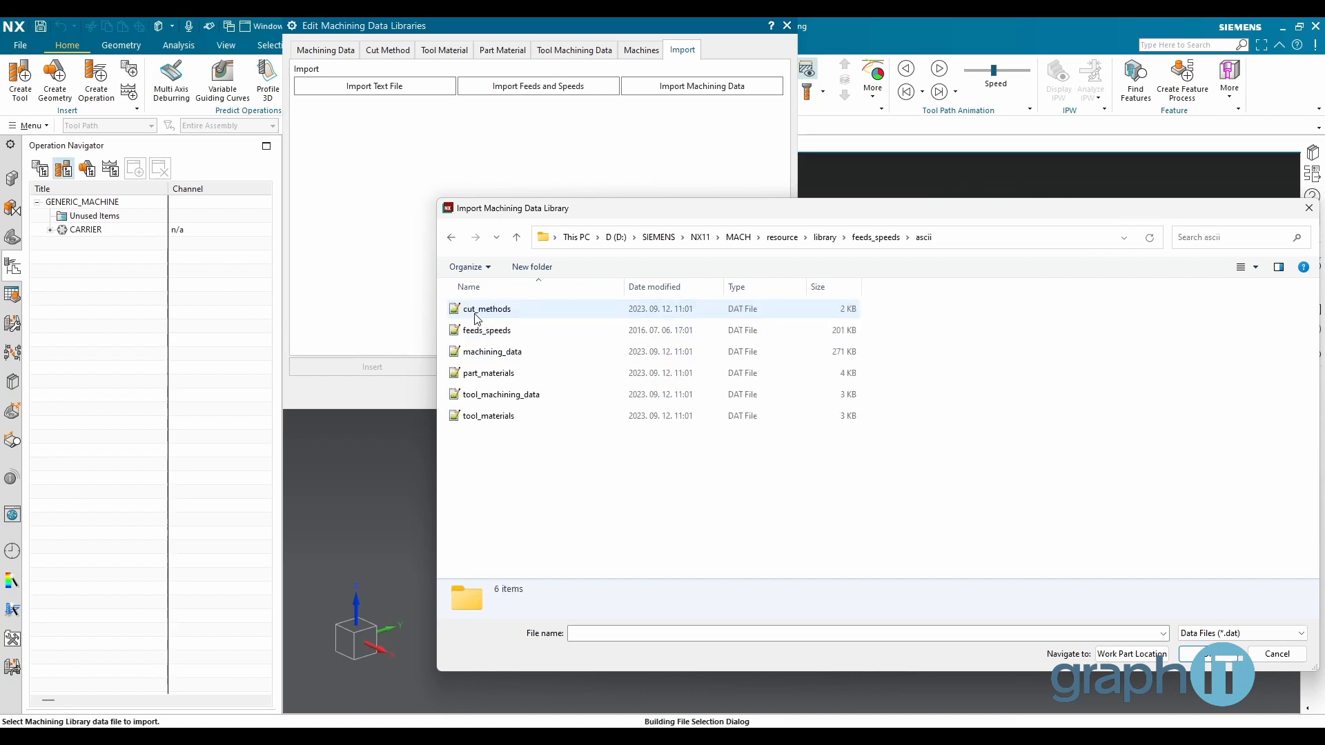
click(513, 353)
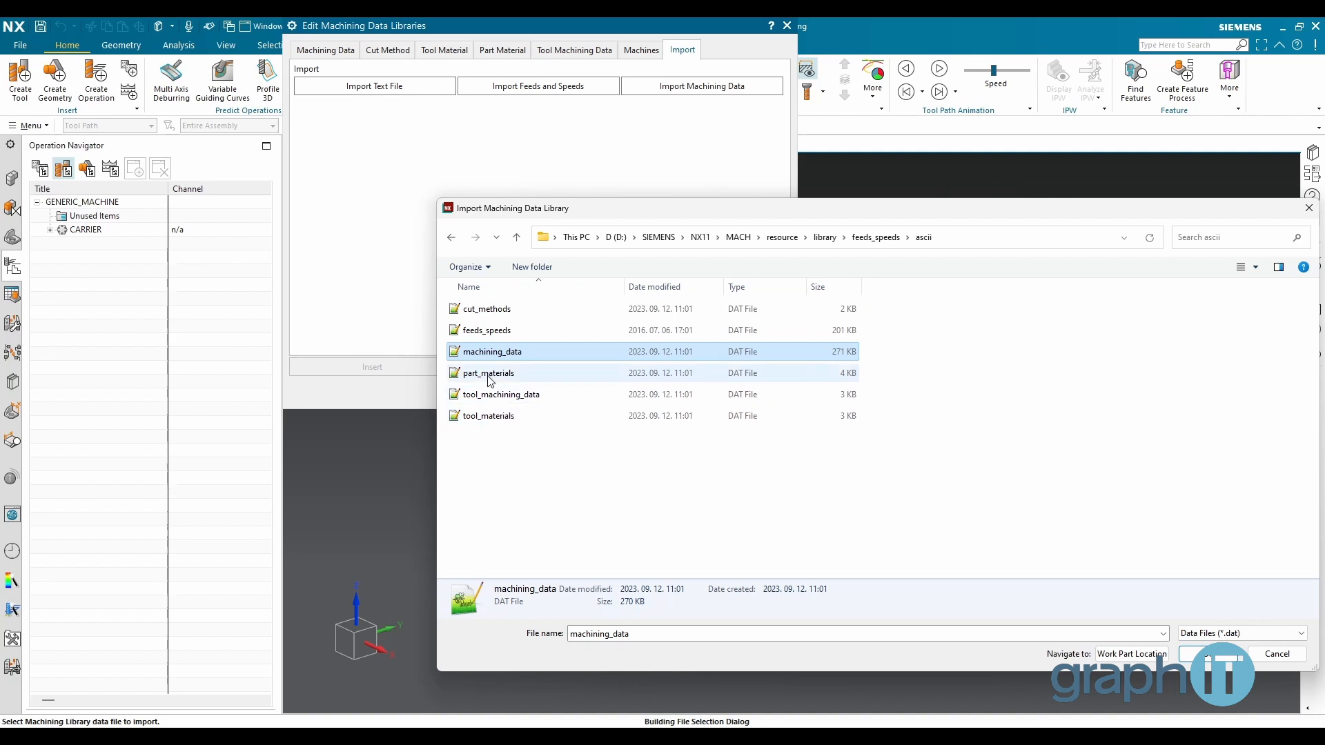
click(1270, 661)
click(763, 394)
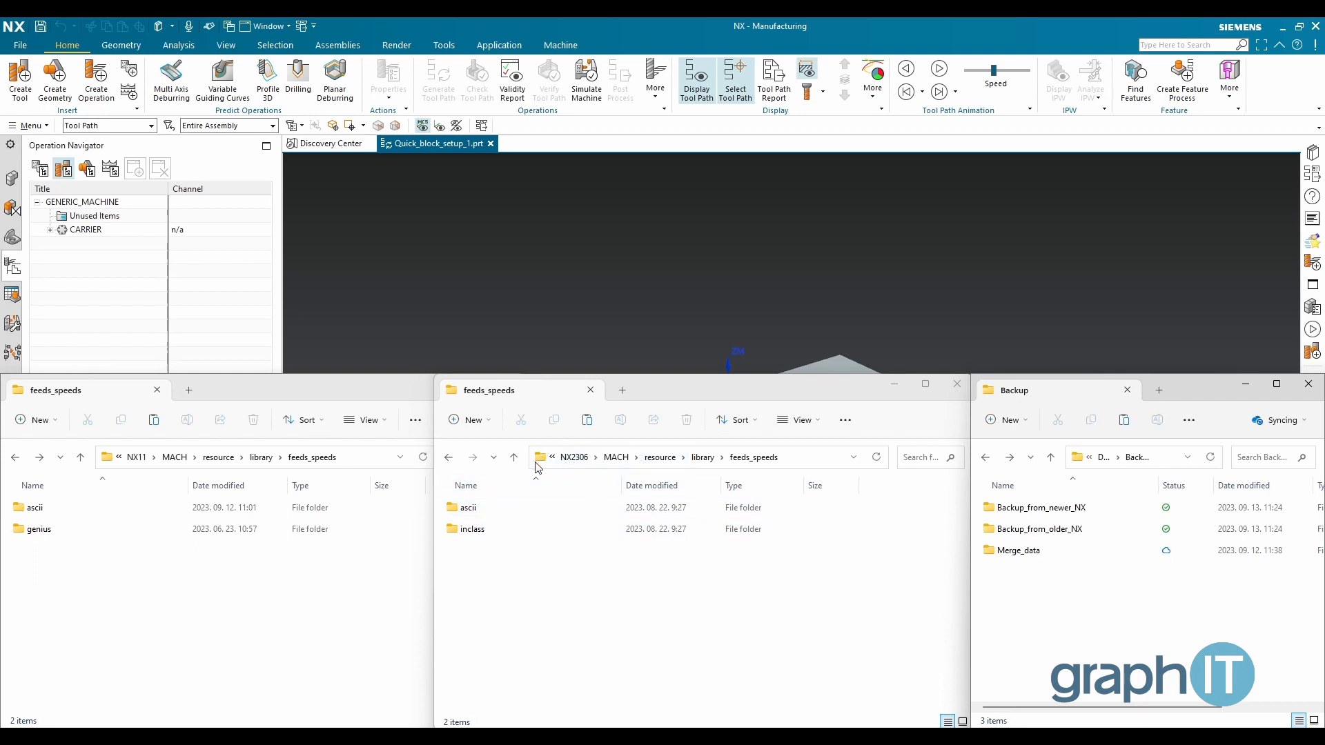
Step: Copy the cut_methods, machining_data, part_materials, tool_machining_data and tool_materials DAT files from the NX2306 ascii folder into Merge_data
double_click(466, 509)
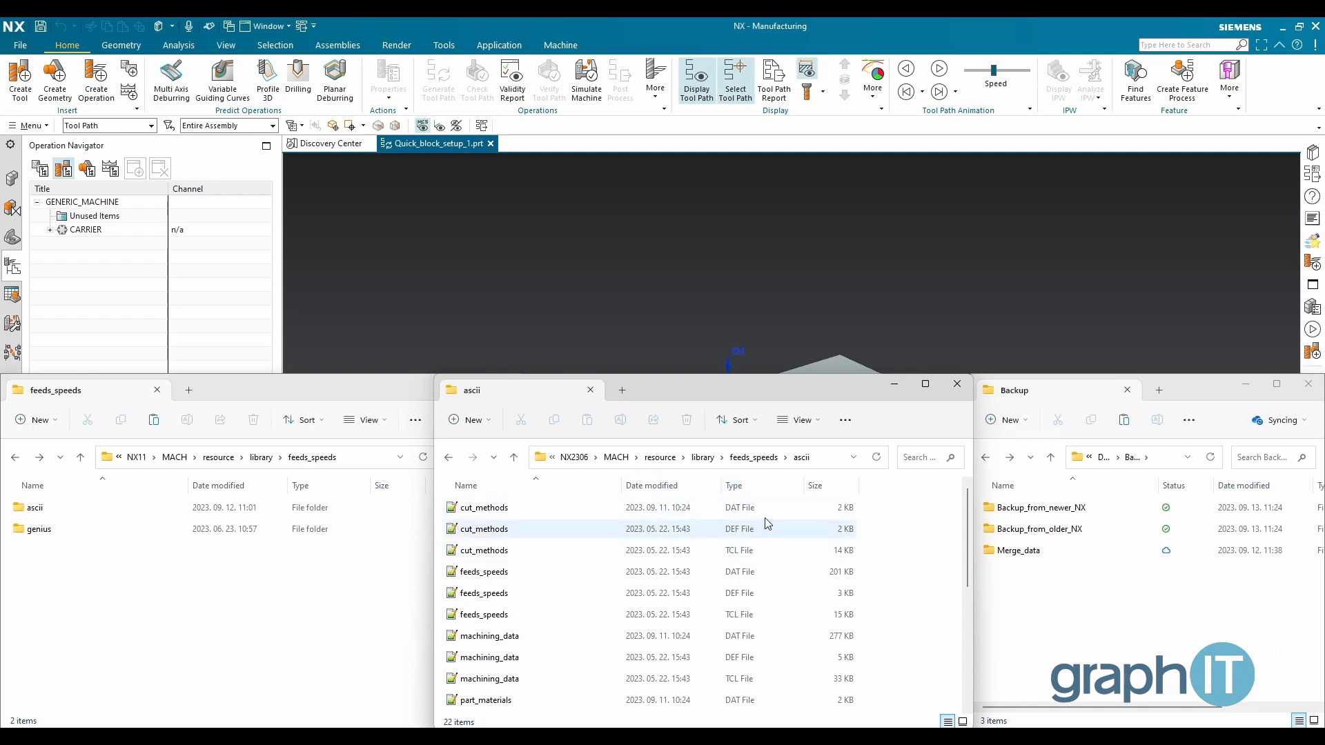
click(757, 491)
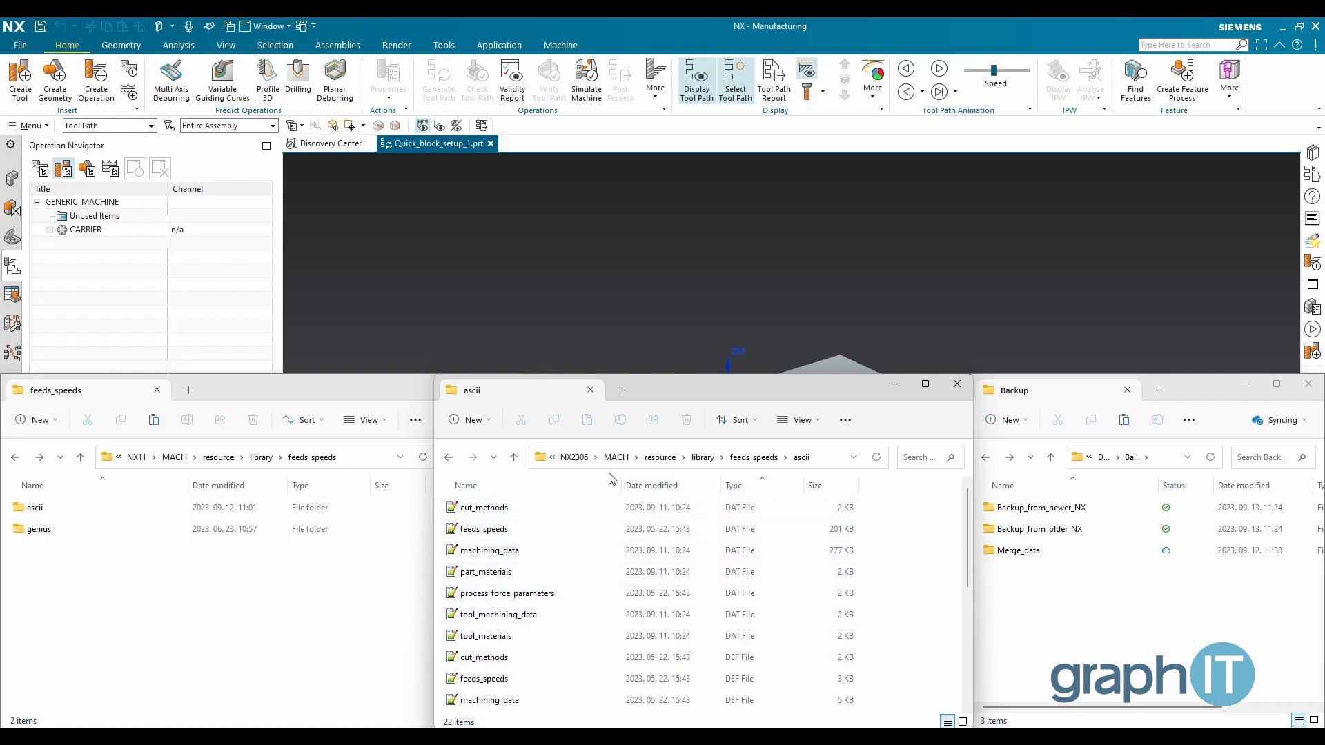
click(490, 516)
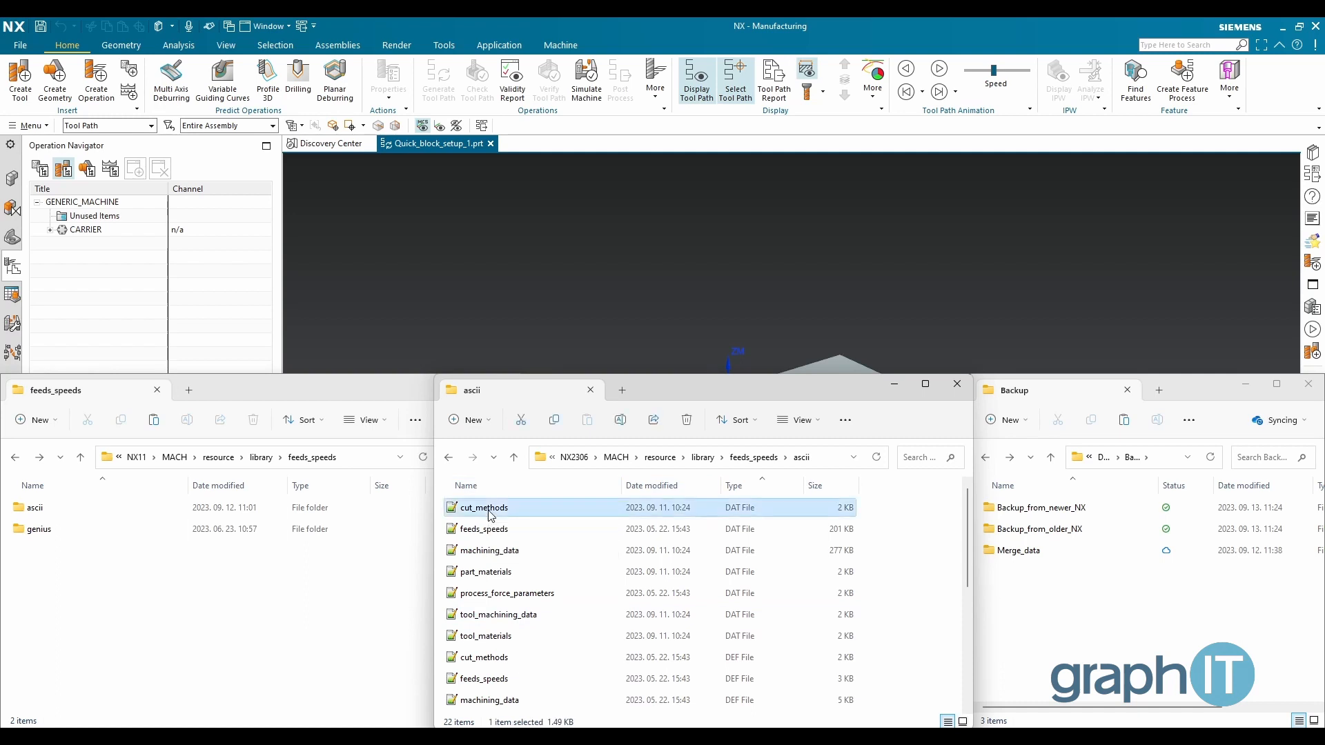
ctrl+click(494, 550)
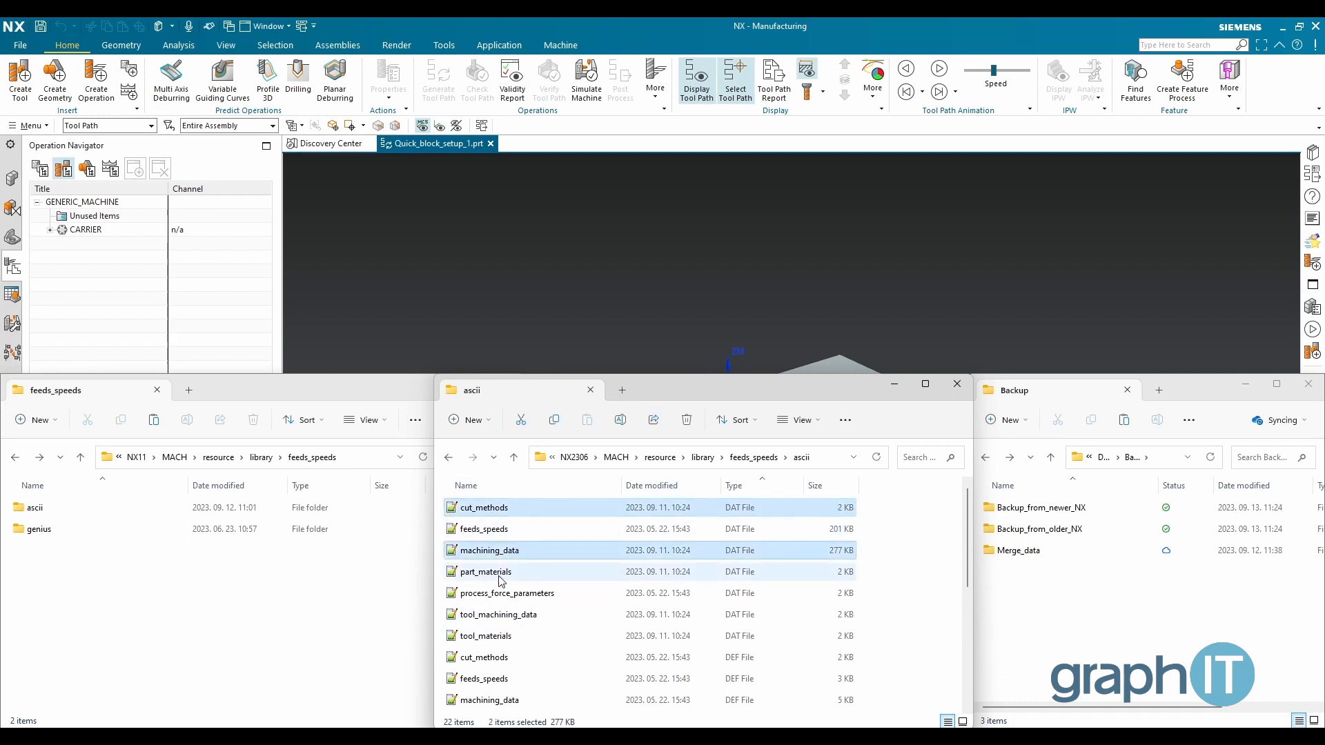
ctrl+click(502, 578)
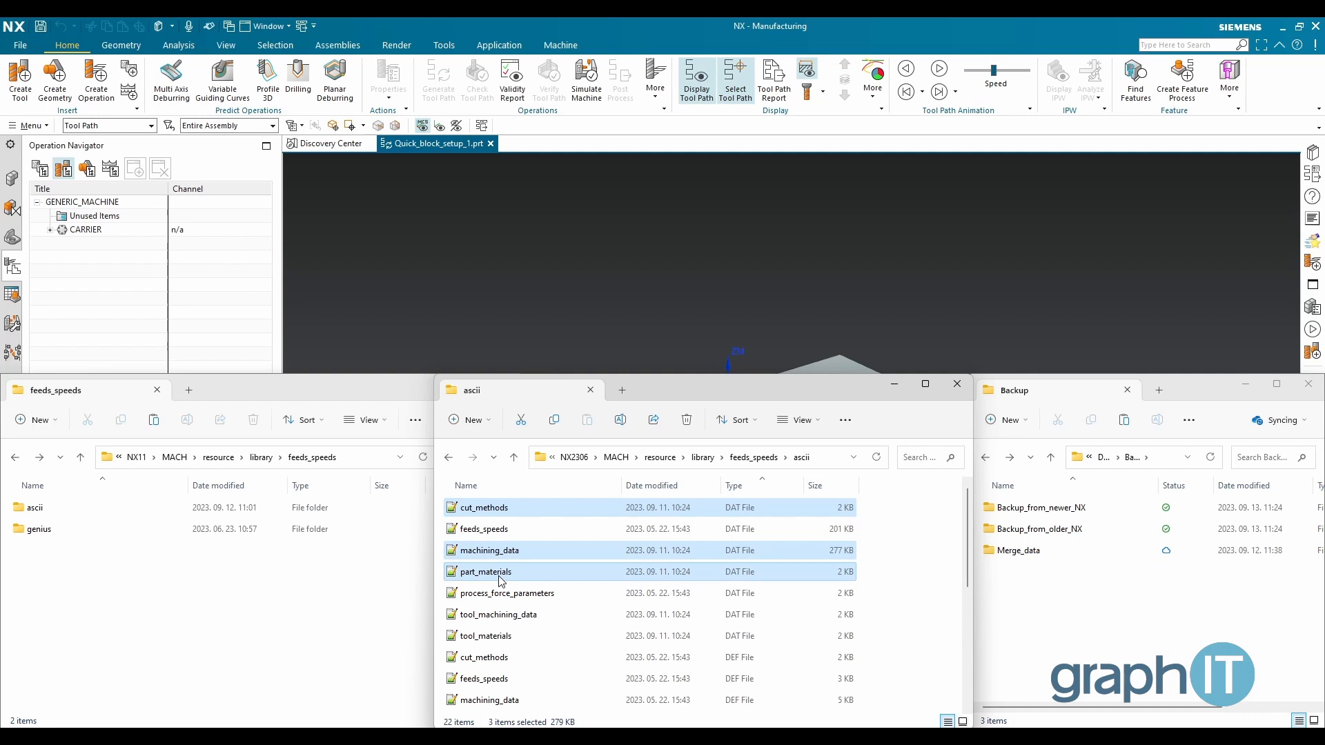
ctrl+click(504, 614)
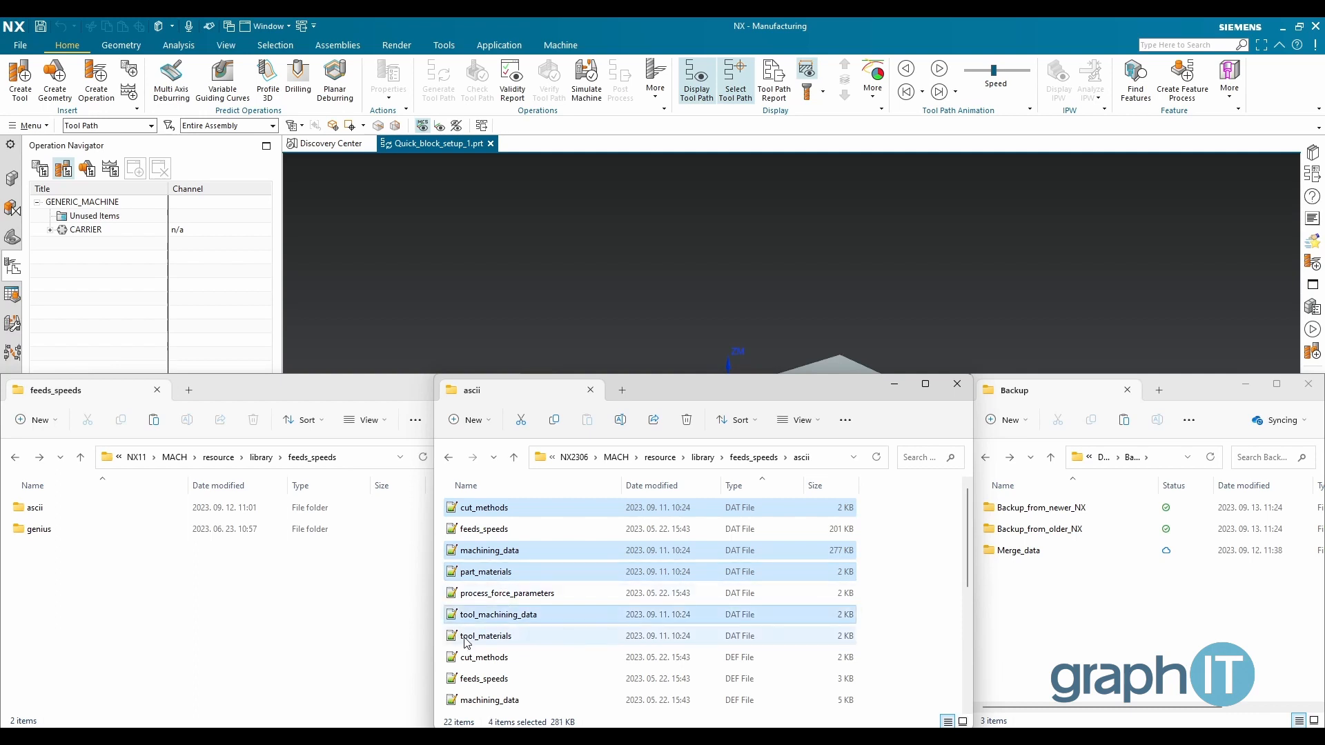
ctrl+click(466, 642)
right_click(469, 643)
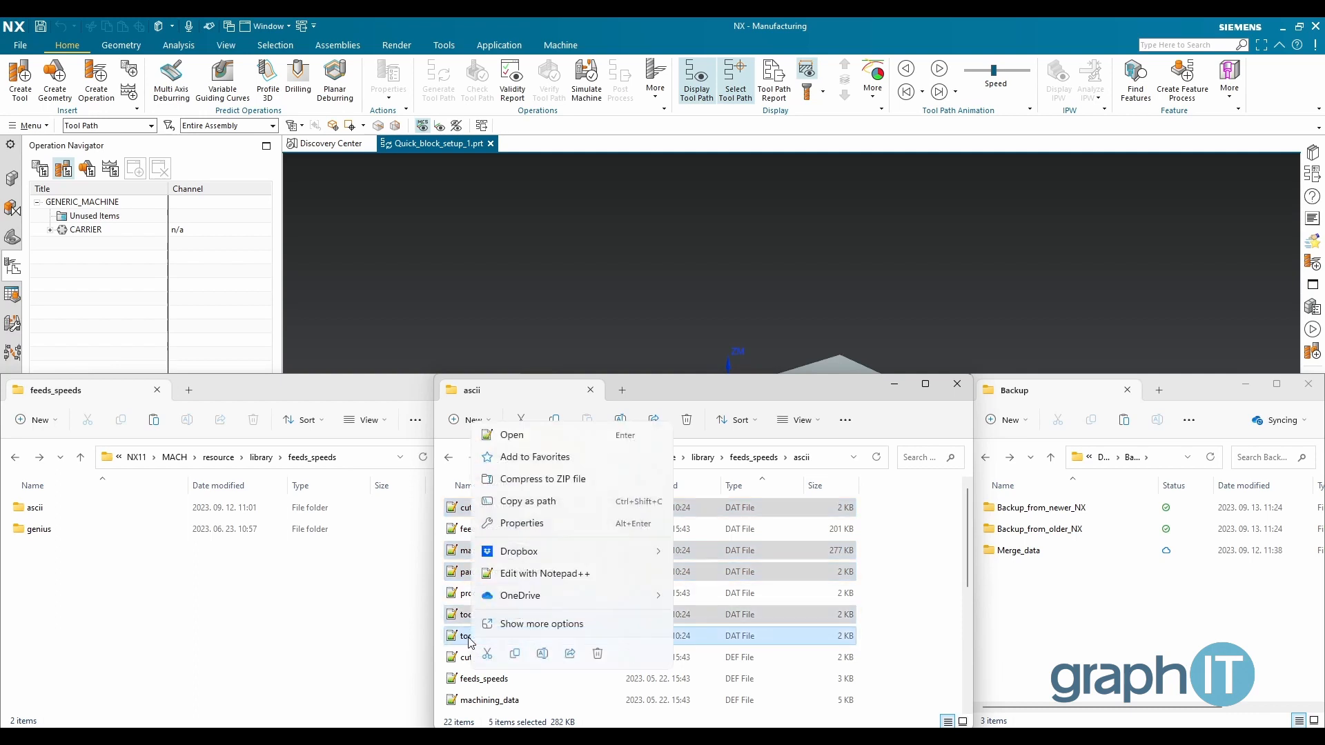
click(516, 654)
click(1074, 599)
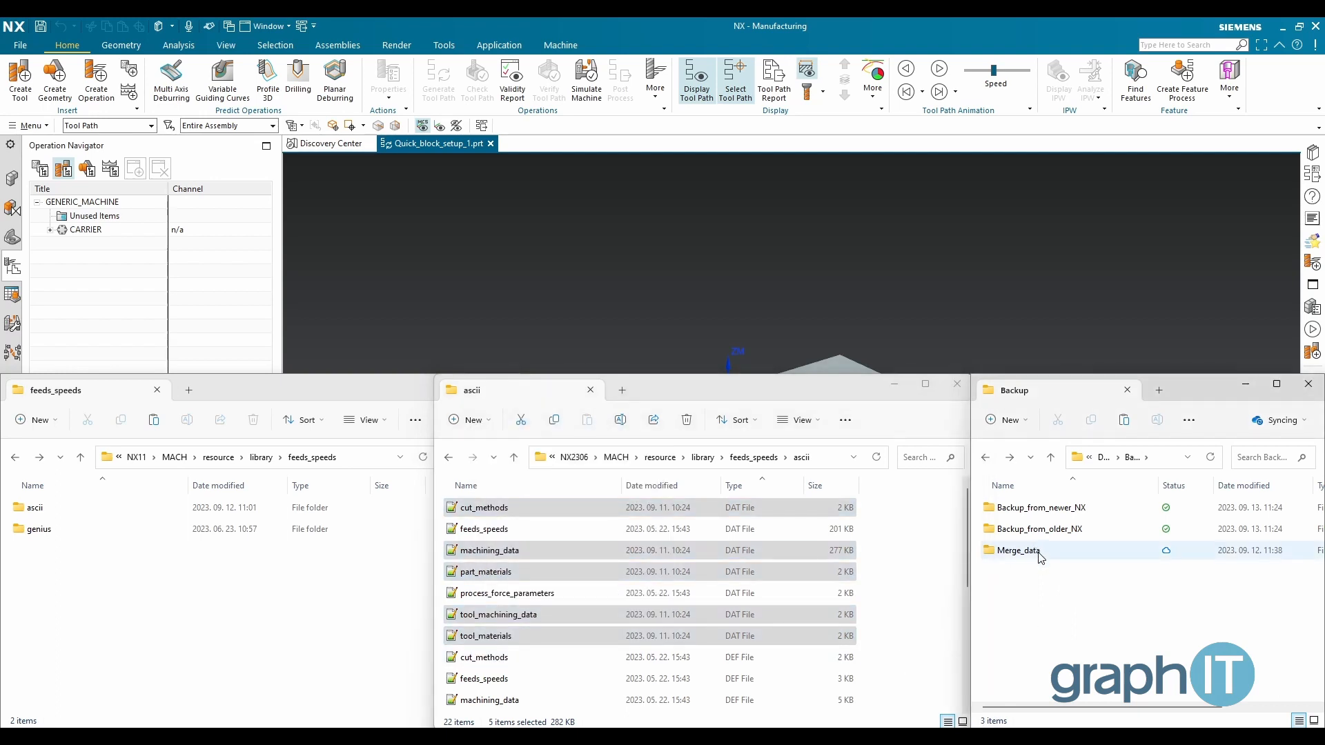
double_click(1041, 558)
right_click(1028, 546)
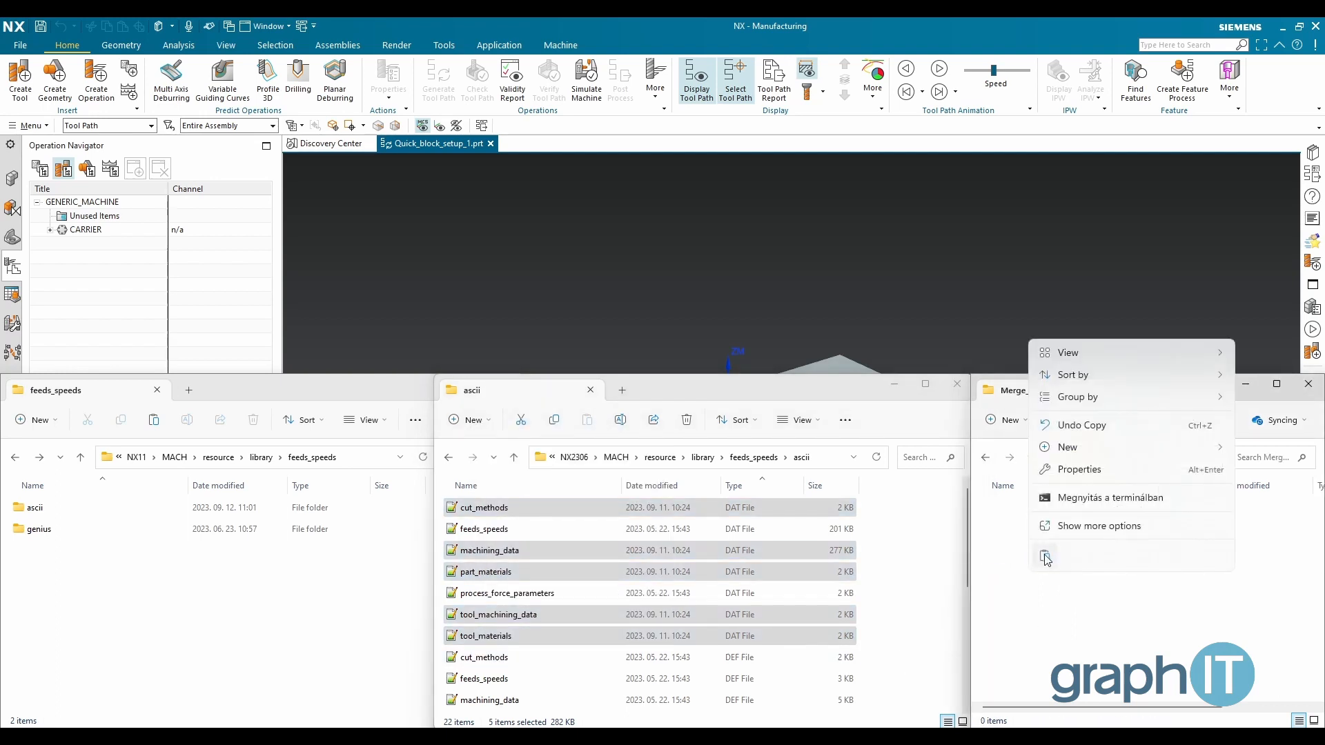
click(1044, 557)
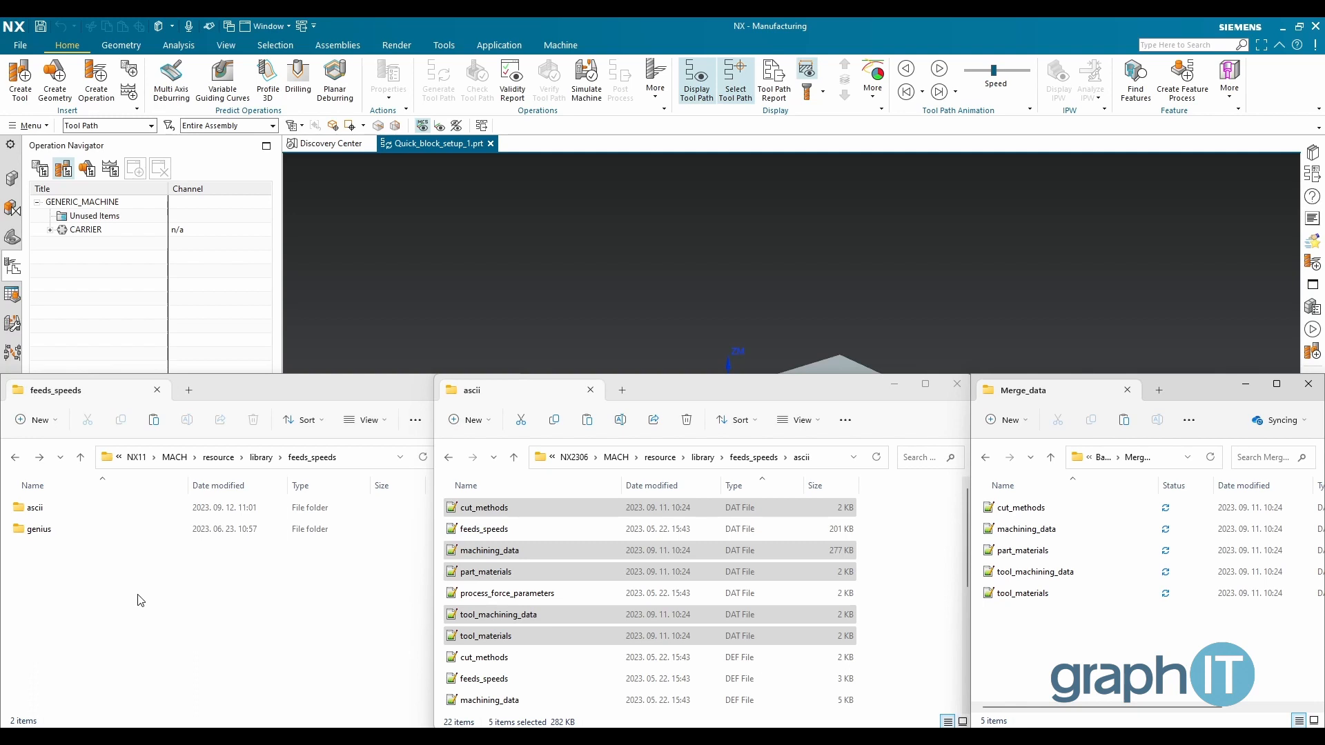
Step: Open the ascii folder in the NX11 feeds_speeds library and sort its files by type
click(265, 603)
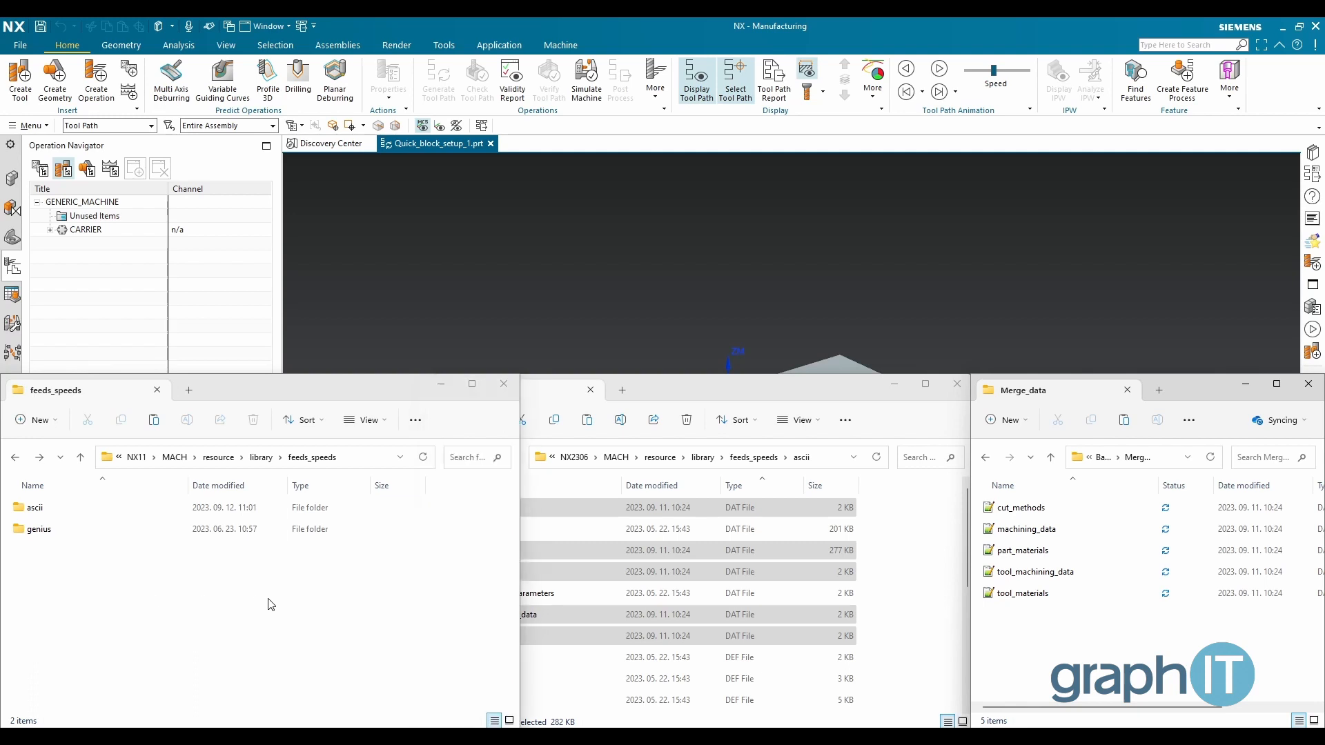
double_click(29, 514)
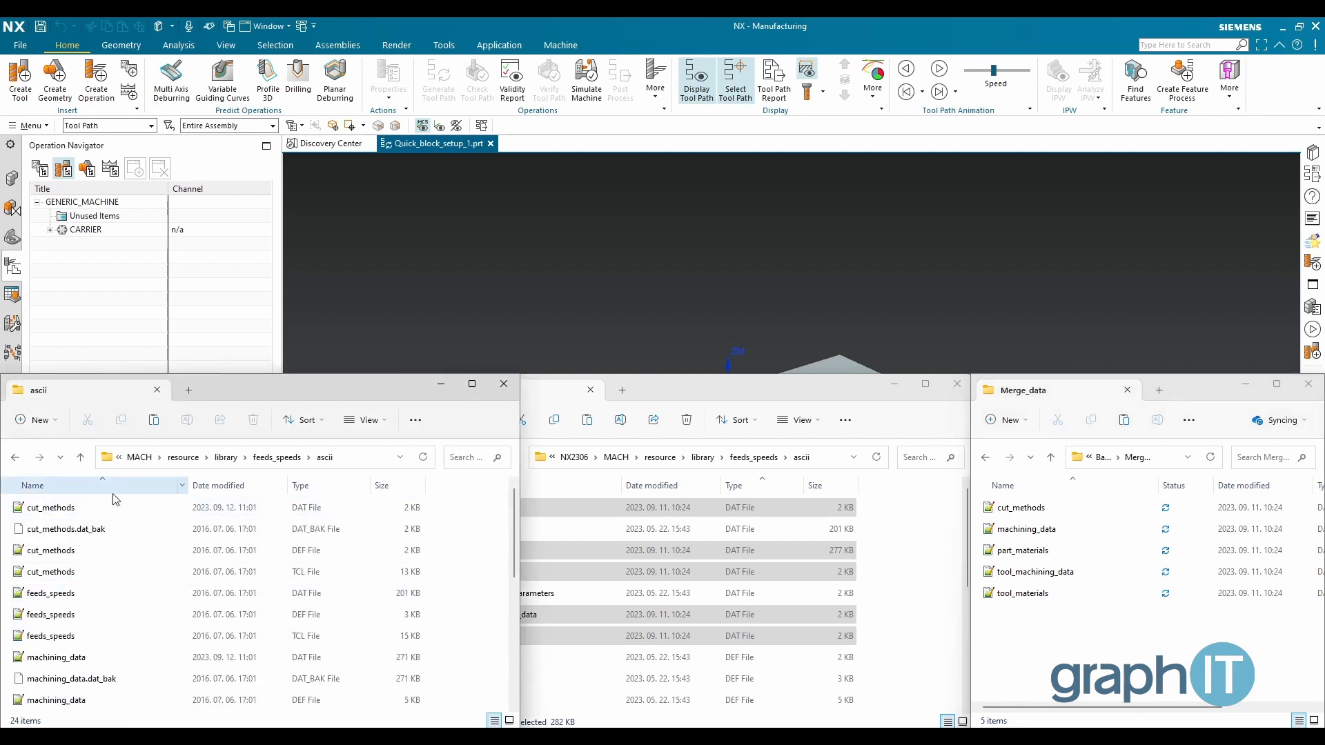
click(324, 486)
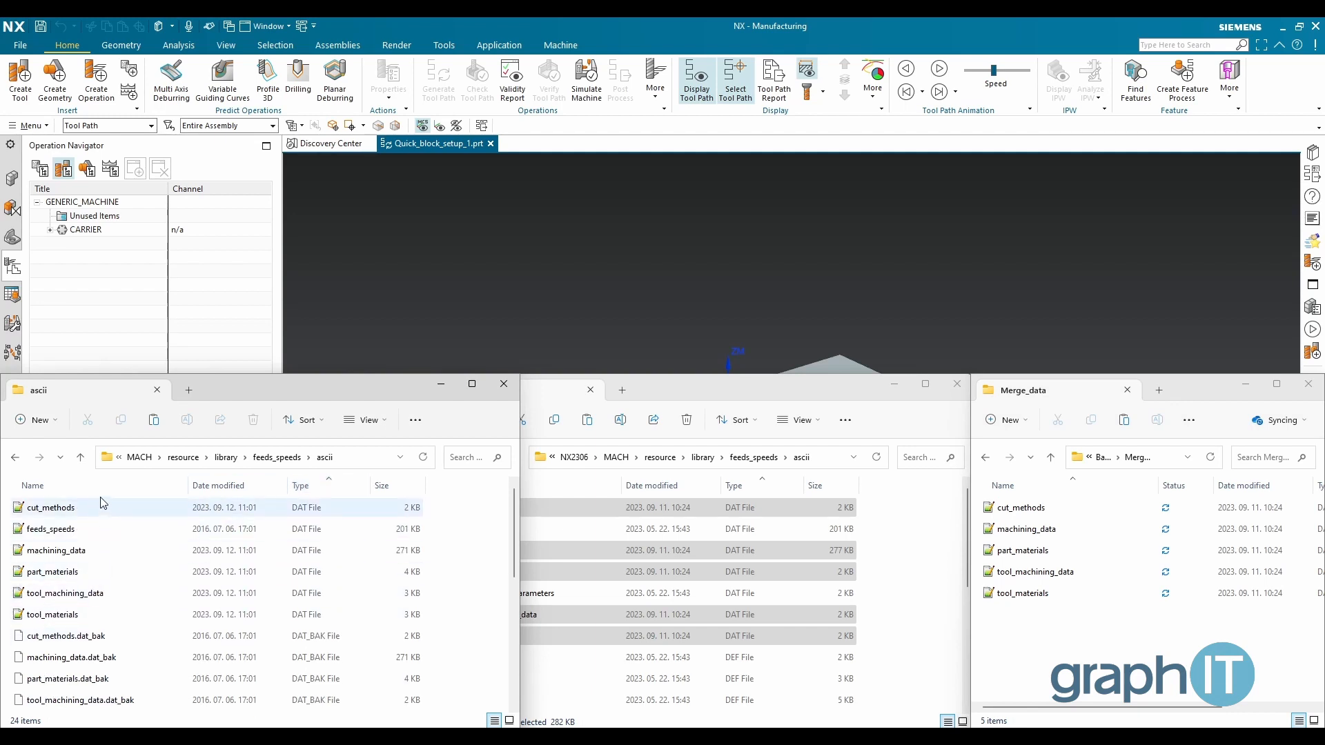
Step: Open the NX11 cut_methods, machining_data, part_materials, tool_machining_data and tool_materials DAT files in Notepad++
double_click(43, 516)
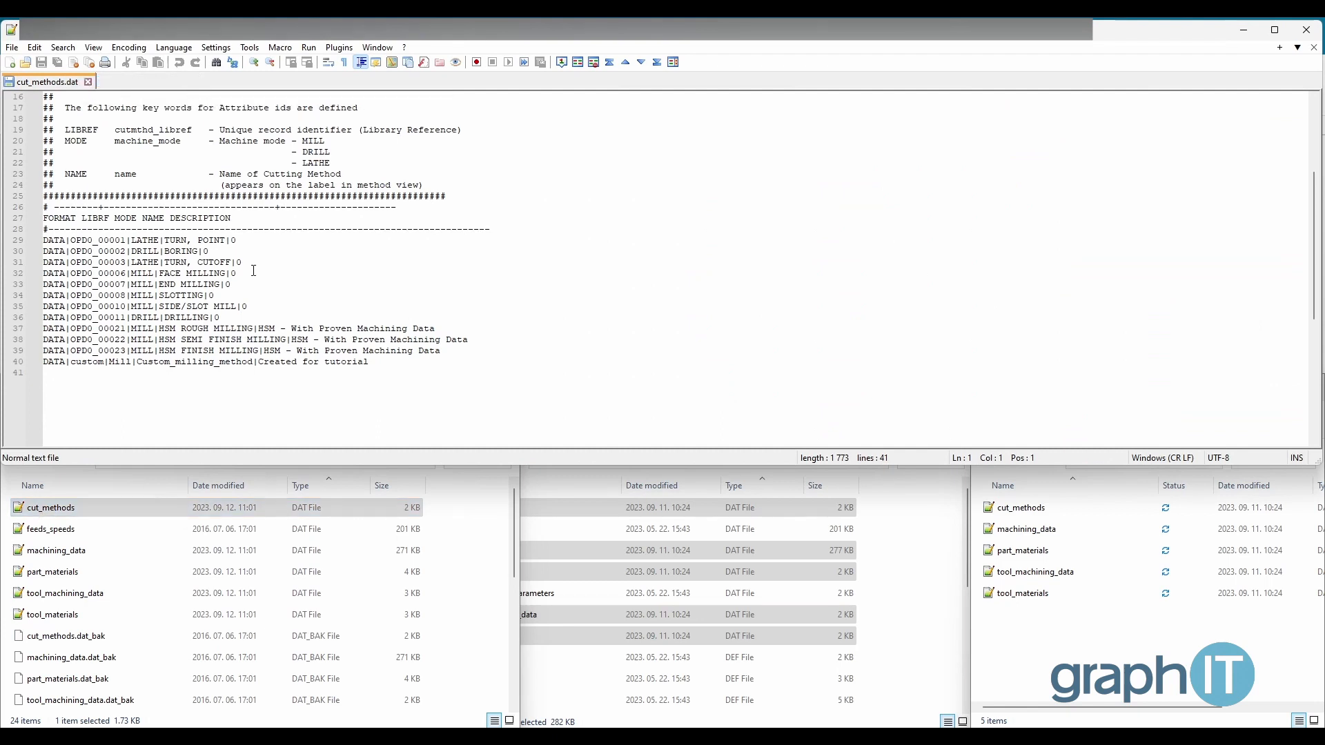
double_click(57, 550)
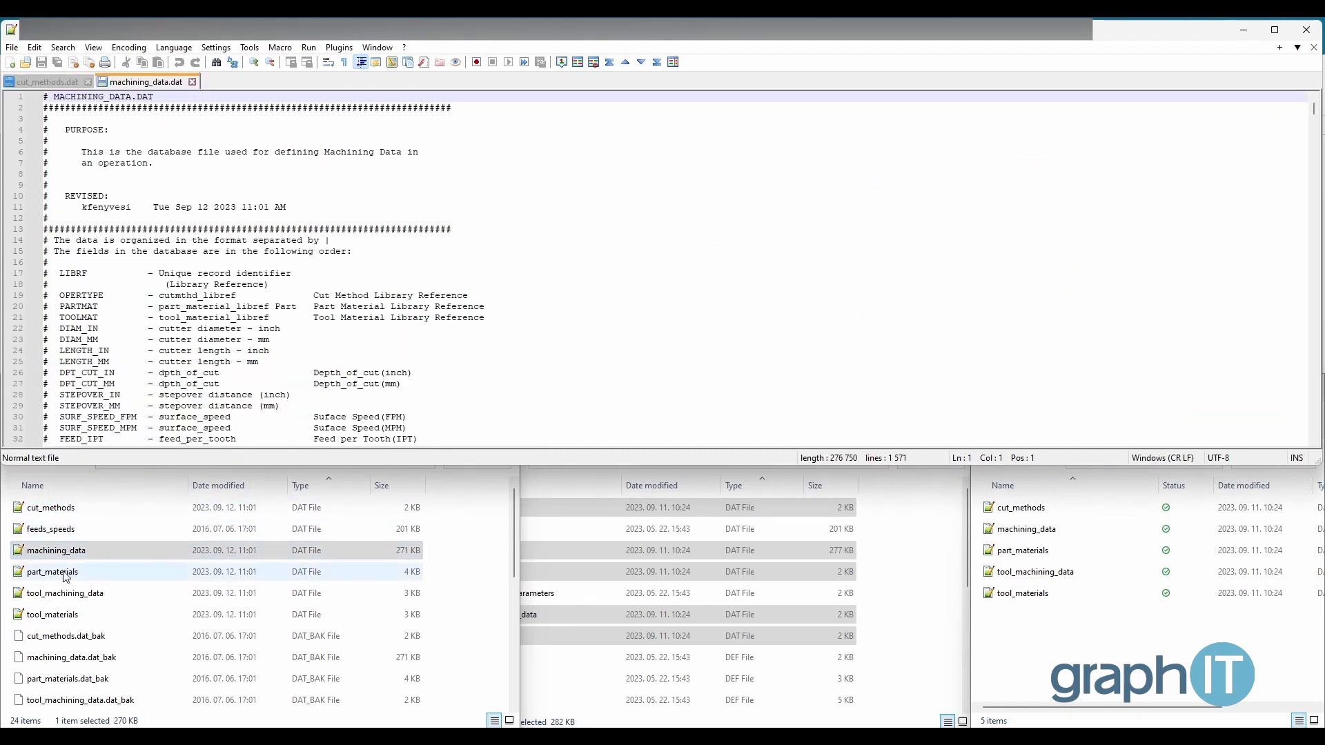
double_click(62, 573)
double_click(69, 594)
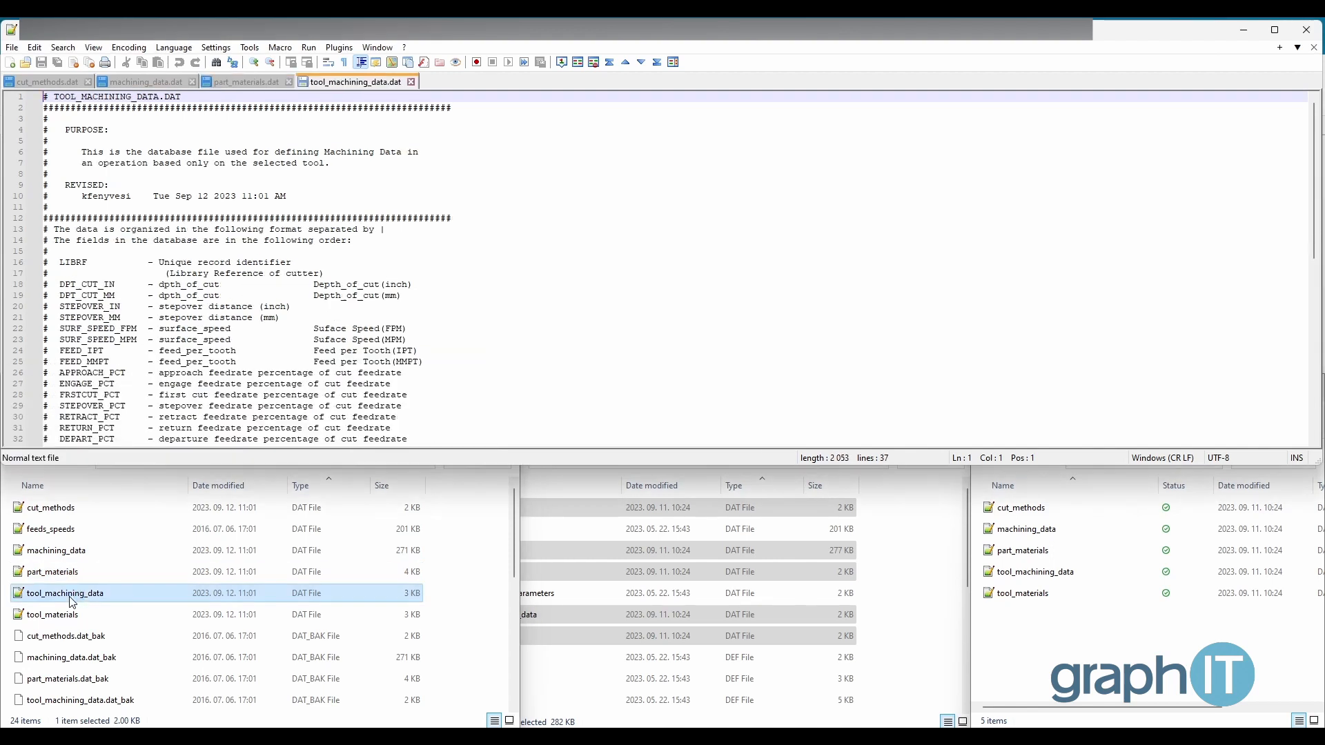
double_click(63, 614)
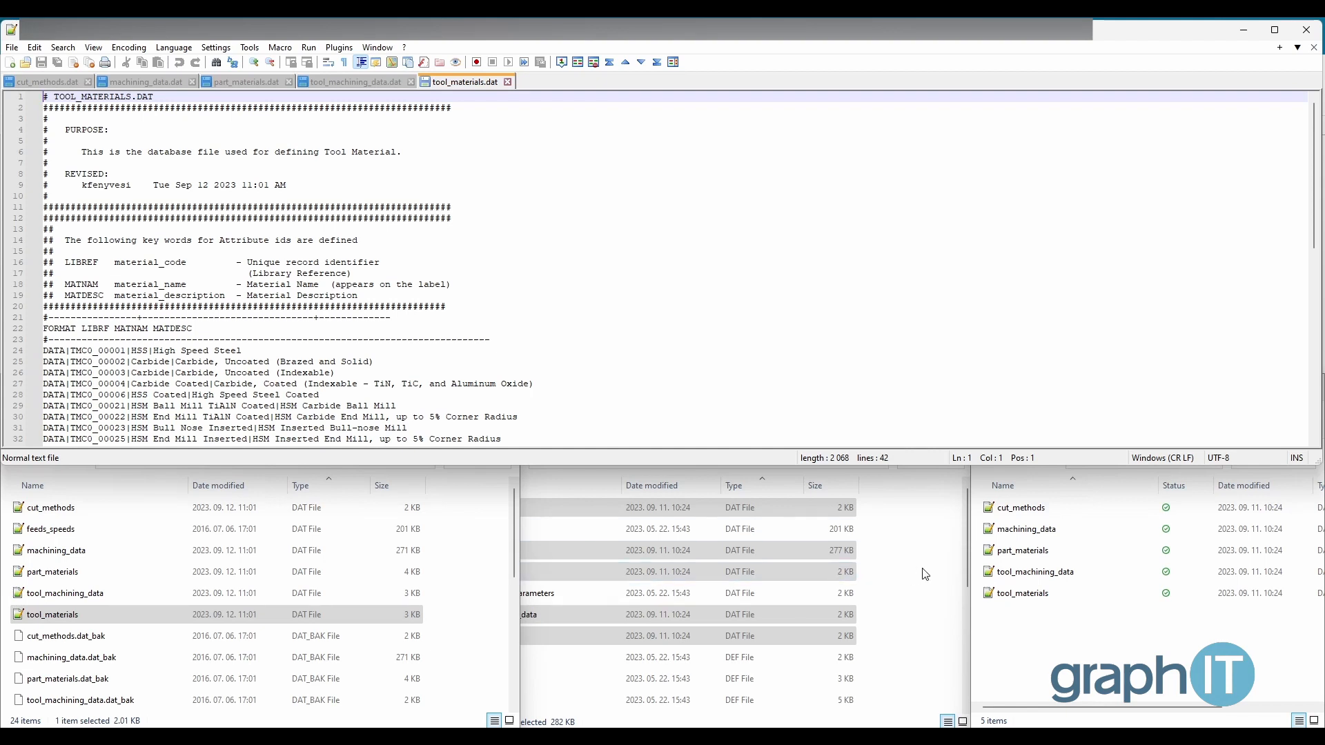
Step: Open cut_methods from the Merge_data folder and move its document to the other view
double_click(1021, 508)
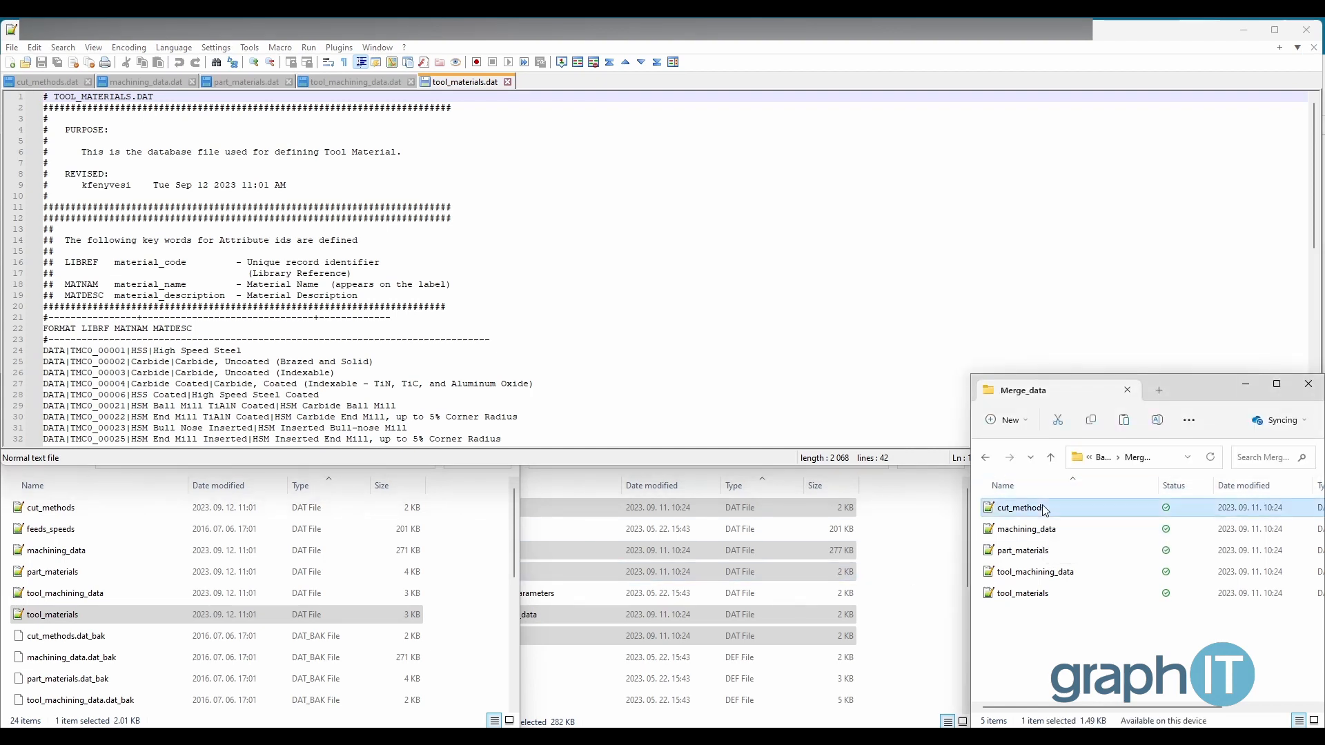
right_click(544, 82)
mouse_move(610, 283)
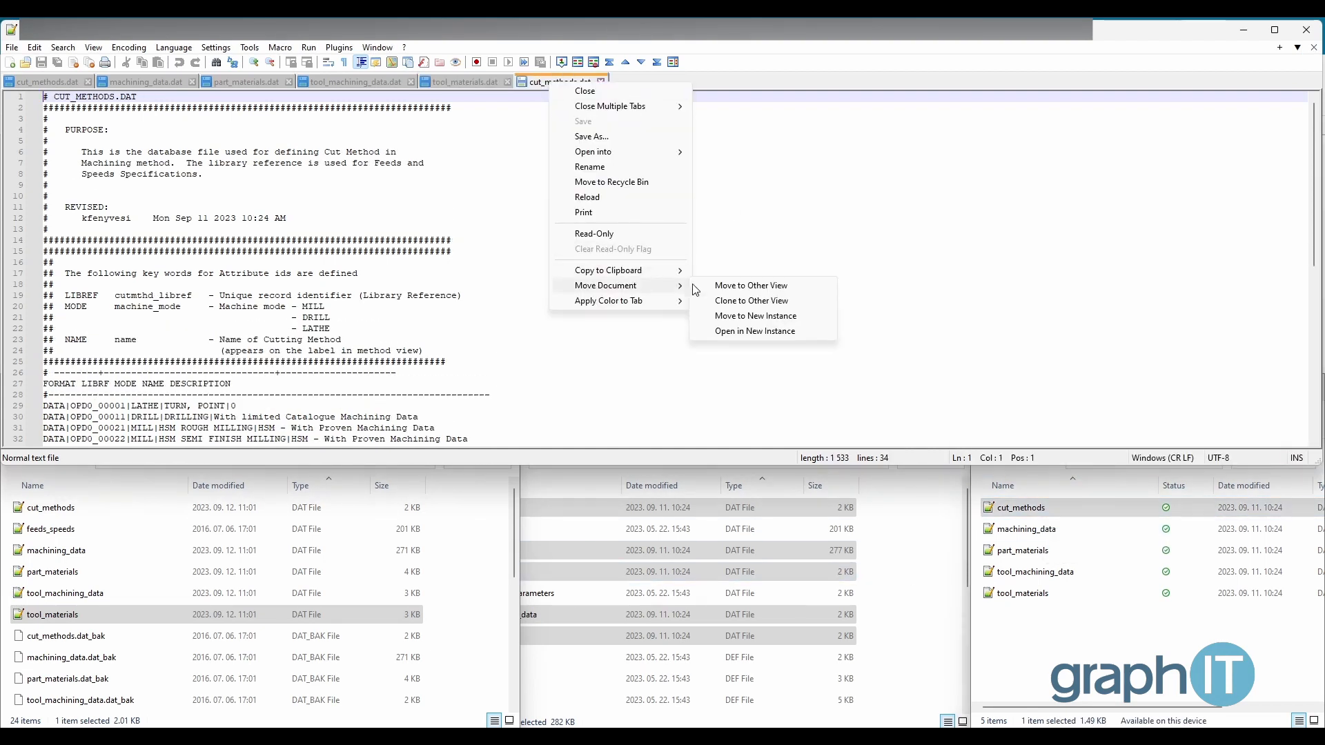
click(742, 287)
Step: Open machining_data, part_materials, tool_machining_data and tool_materials from the Merge_data folder in the second view
double_click(1026, 530)
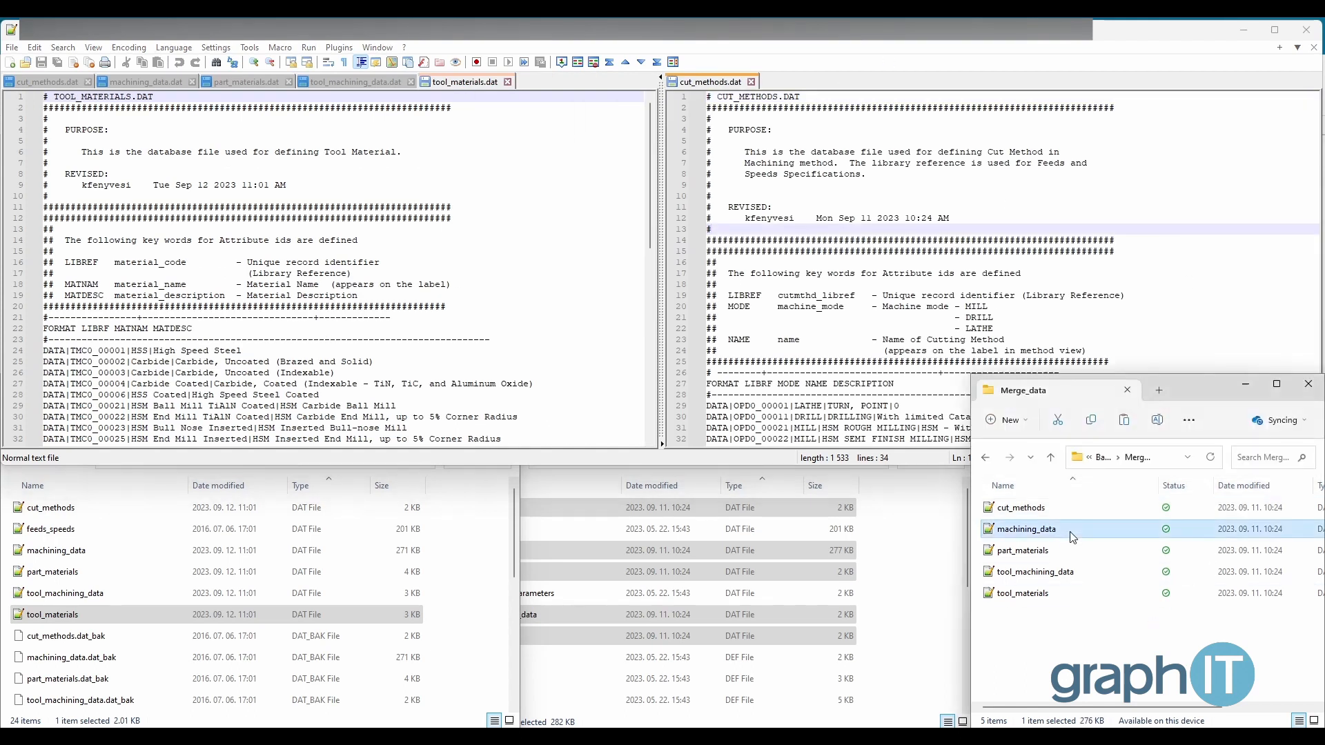
double_click(1023, 550)
double_click(1035, 572)
double_click(1037, 593)
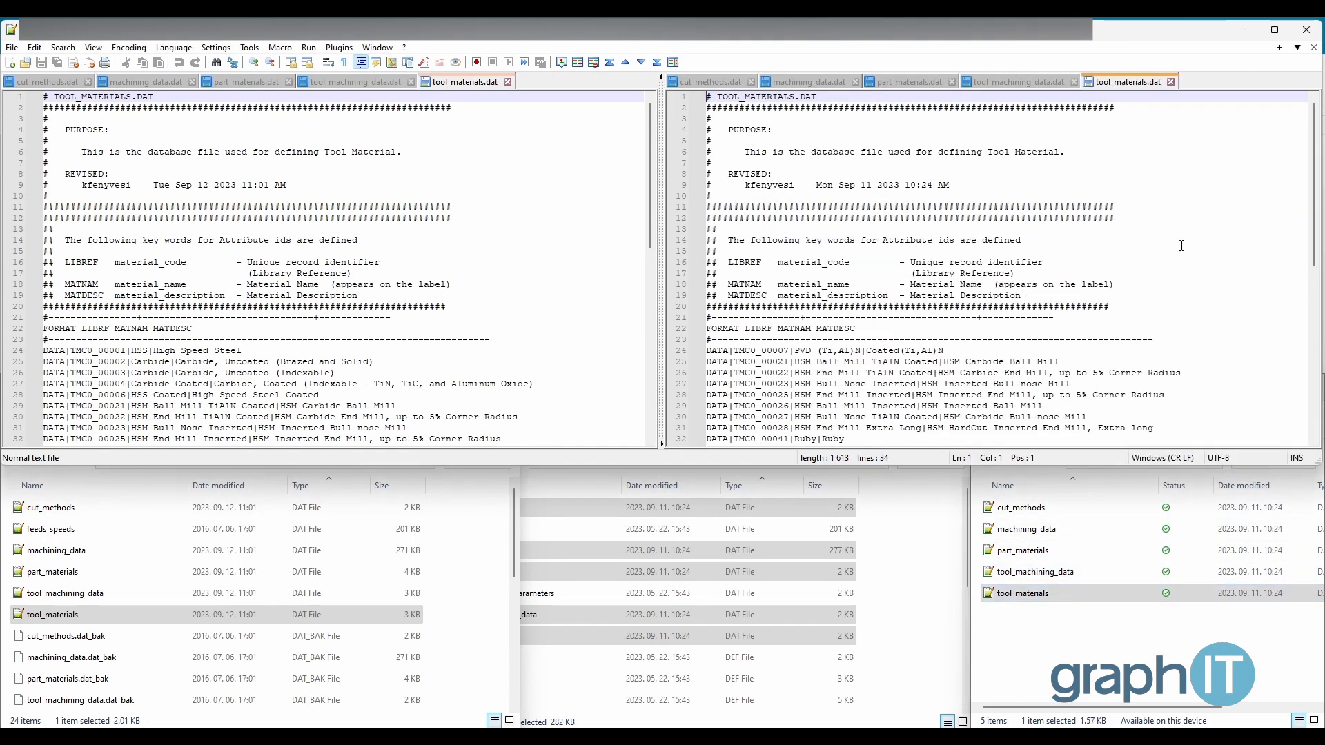
Step: Compare the NX11 cut_methods.dat with the Merge_data cut_methods.dat using the Compare plugin
click(896, 240)
click(581, 267)
click(36, 83)
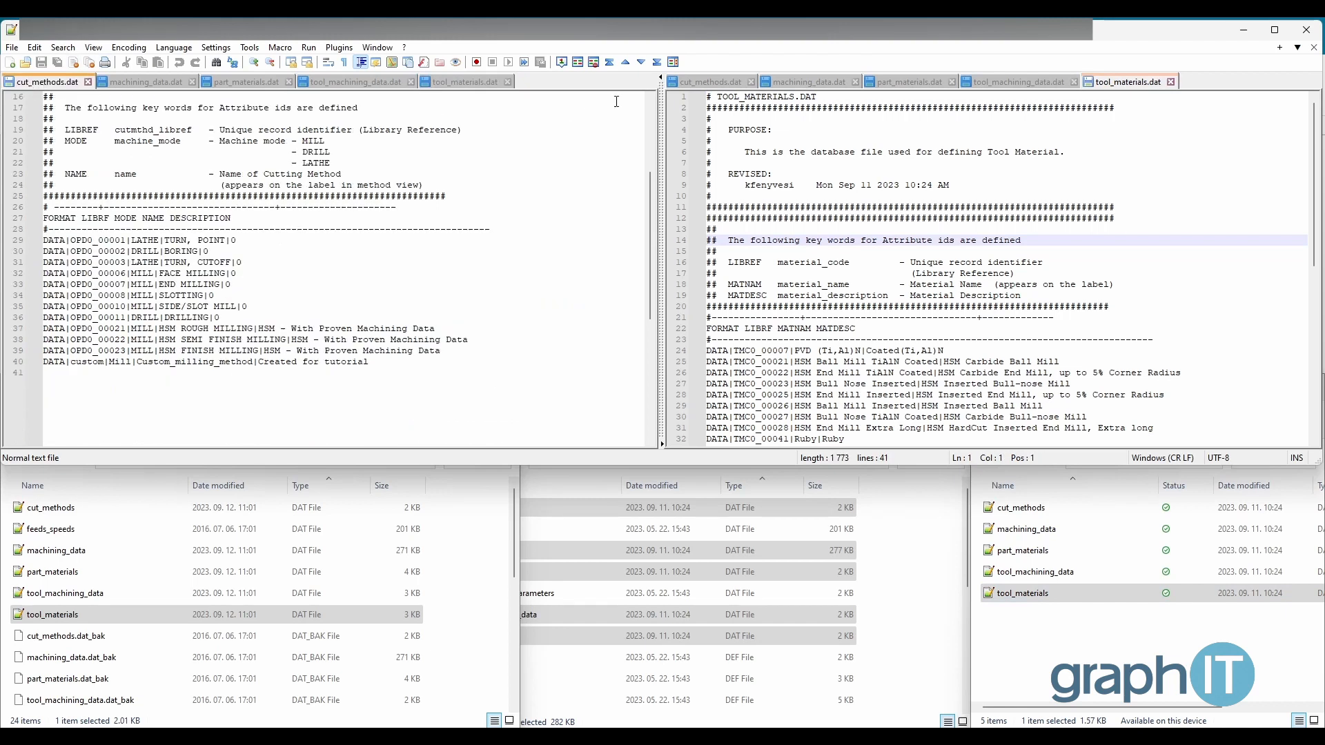
click(709, 82)
click(337, 50)
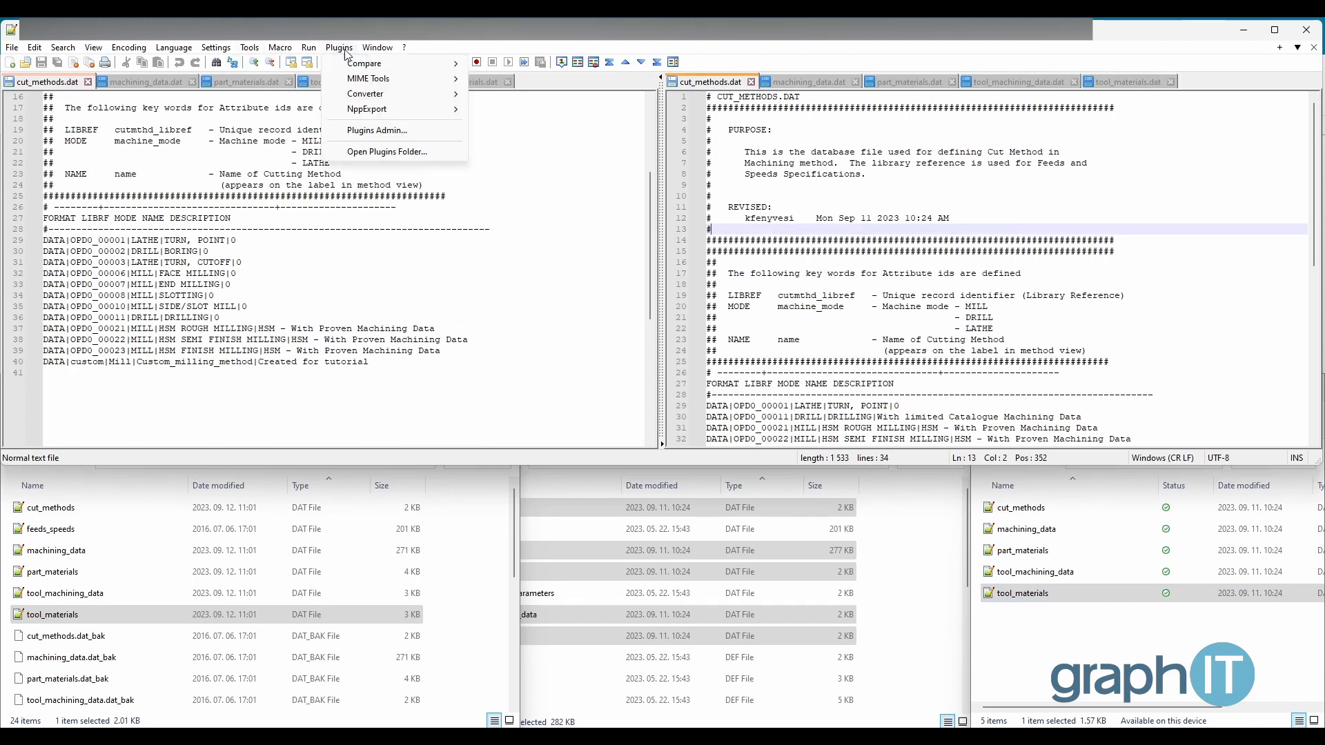
mouse_move(373, 64)
click(550, 80)
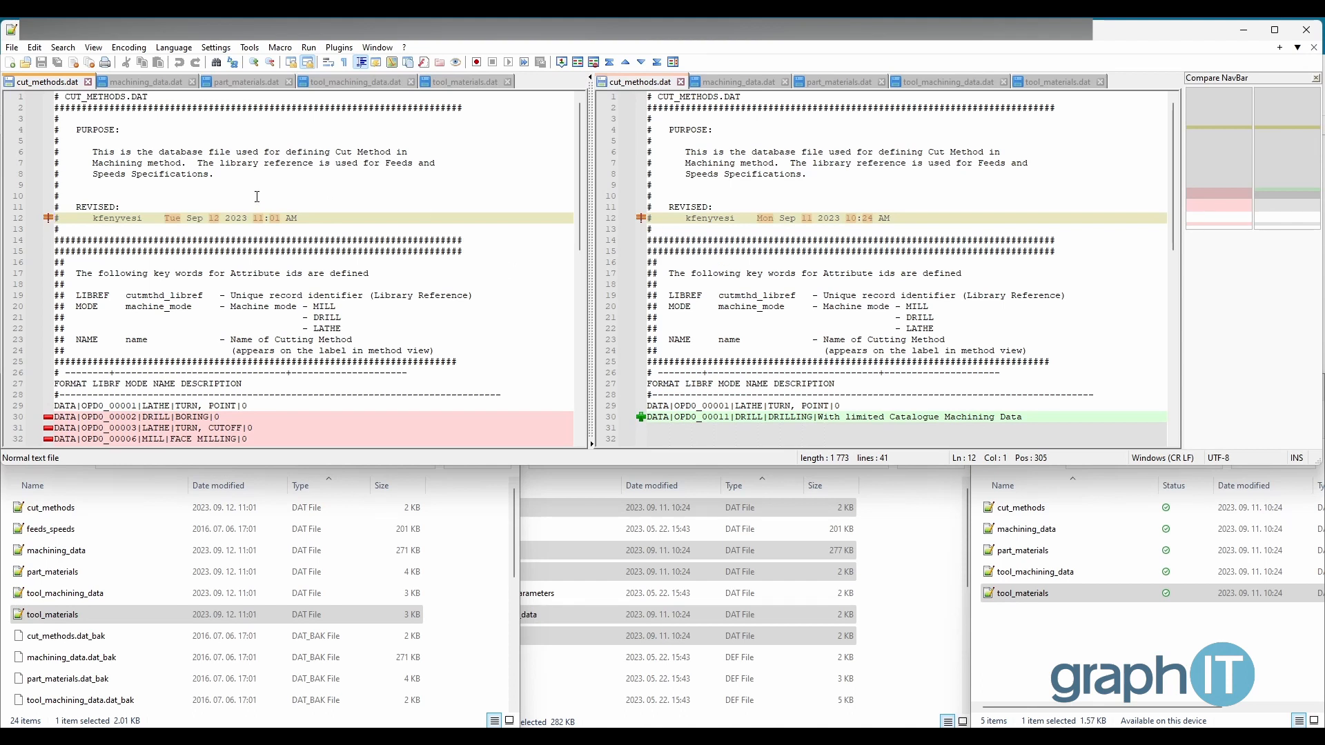
Step: Examine the differences between the two cut_methods.dat files, checking the LIBRF, MODE, NAME and DESCRIPTION format line and the DATA records
scroll(246, 179, down, 4)
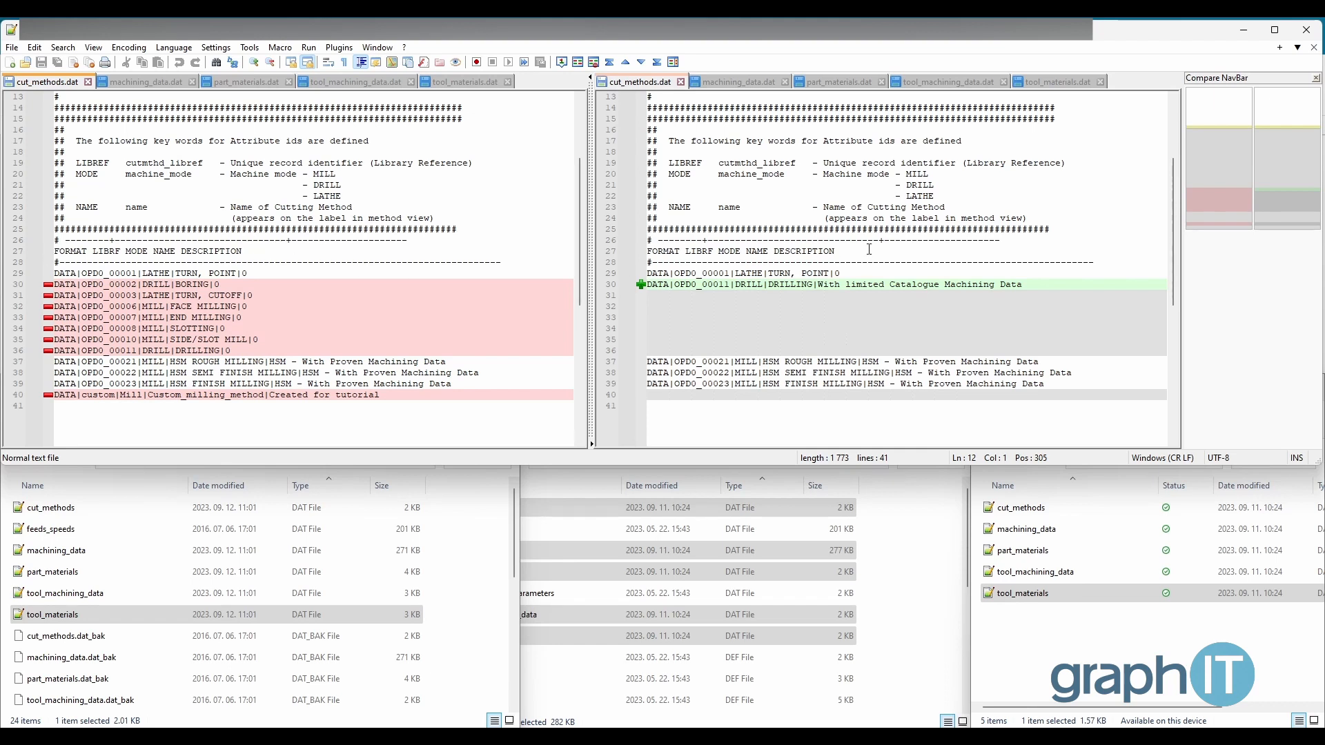
drag(662, 162, 702, 160)
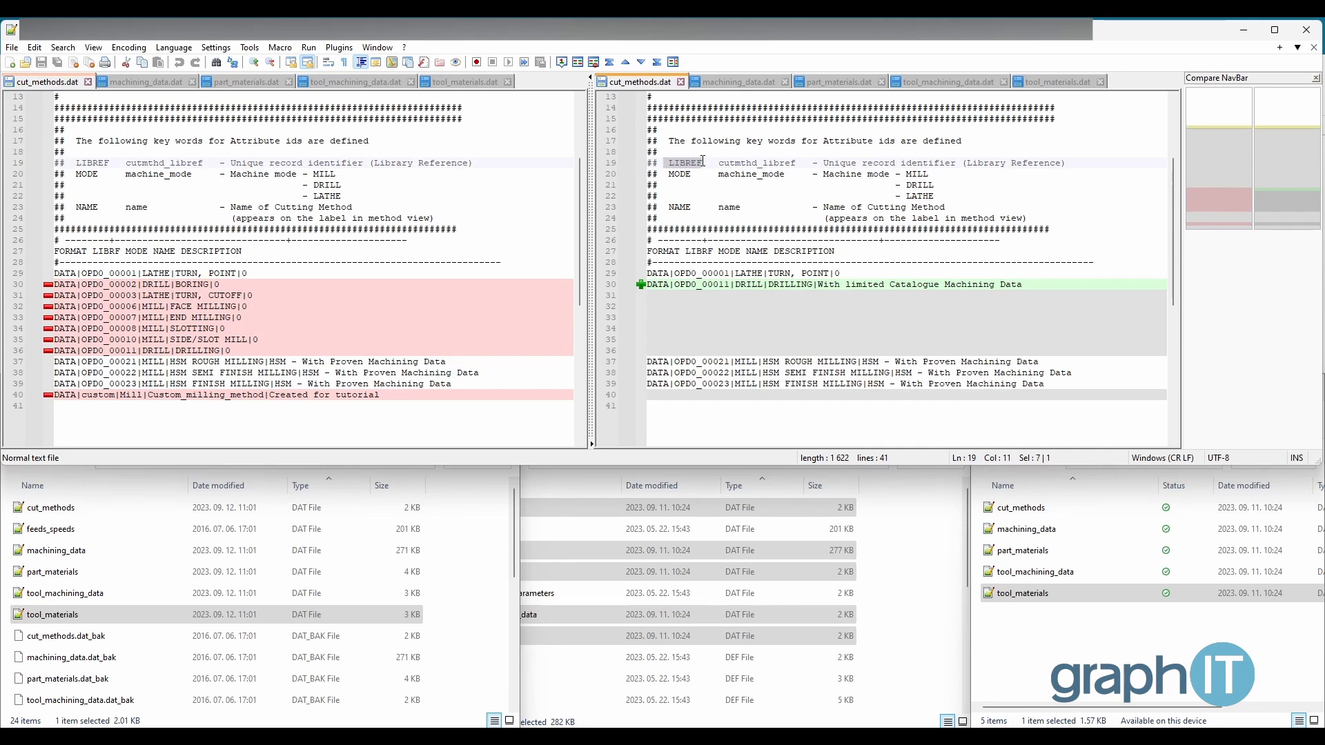
drag(686, 251, 715, 251)
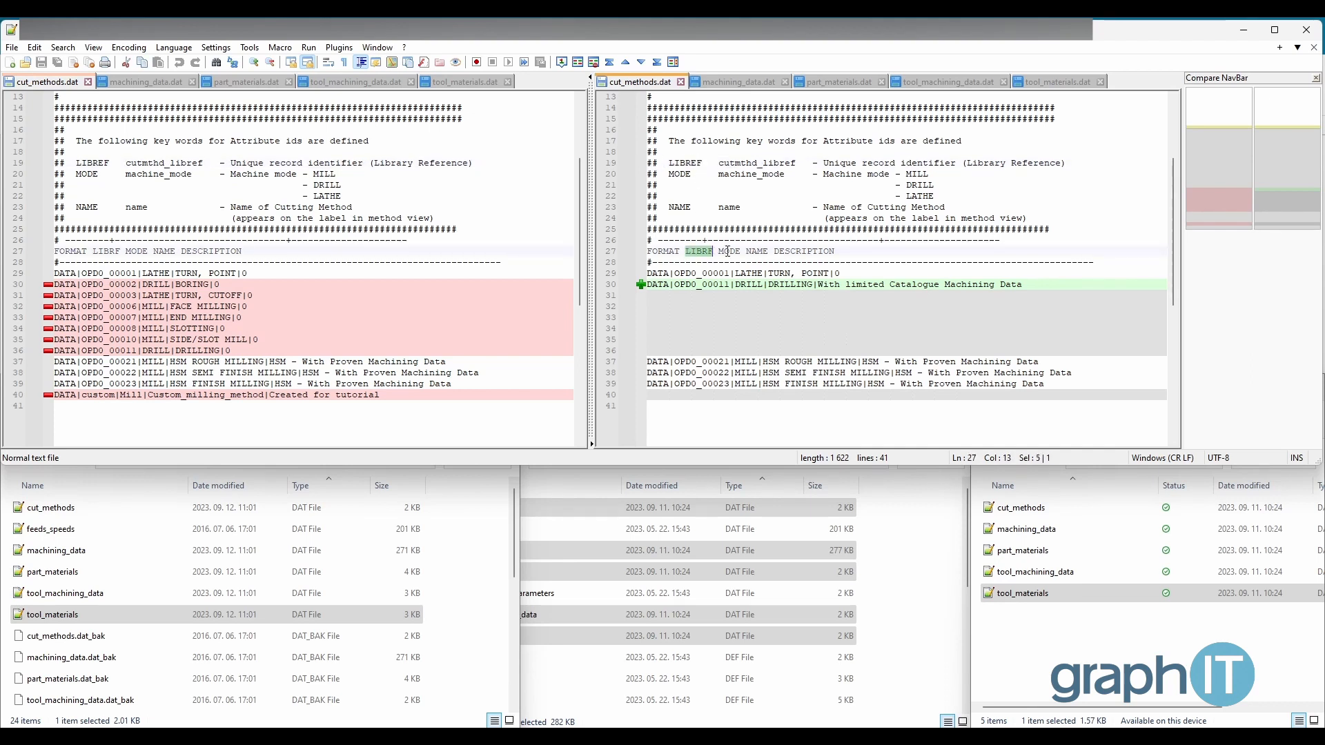
double_click(727, 251)
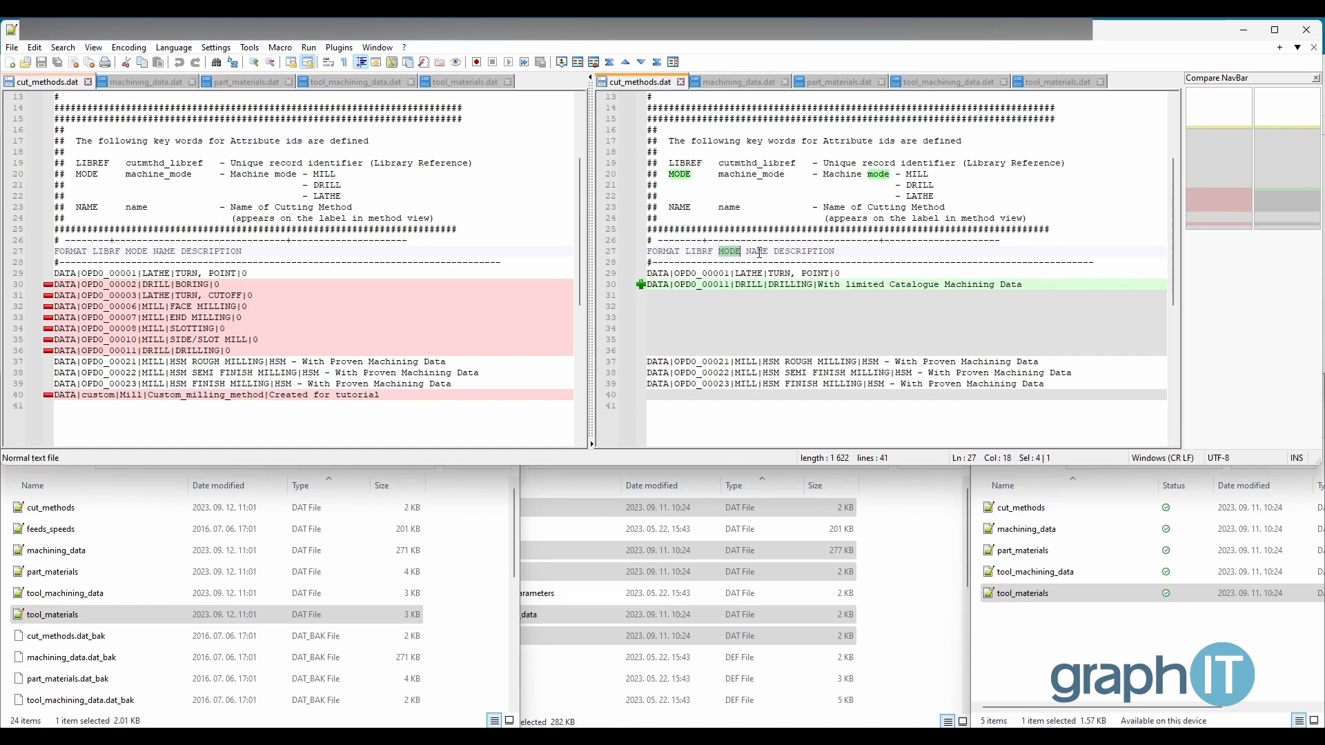
double_click(758, 252)
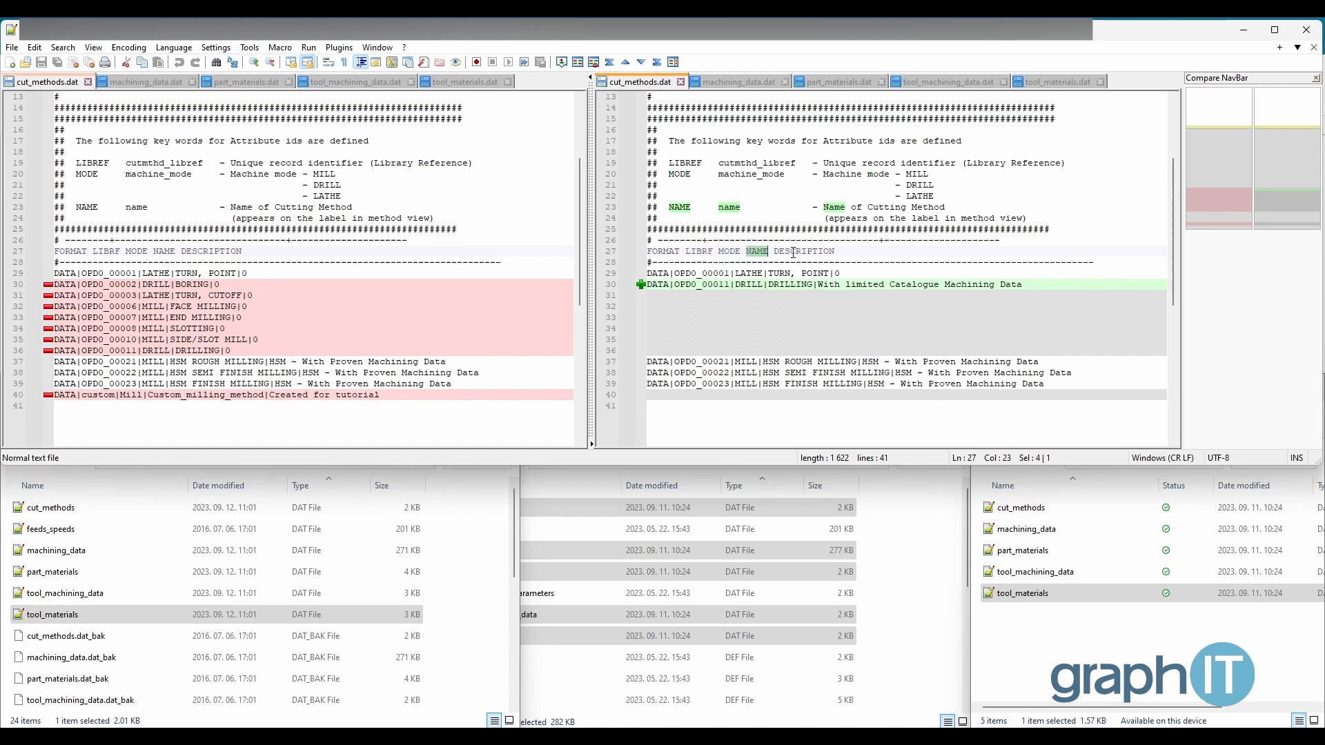
double_click(776, 252)
click(742, 286)
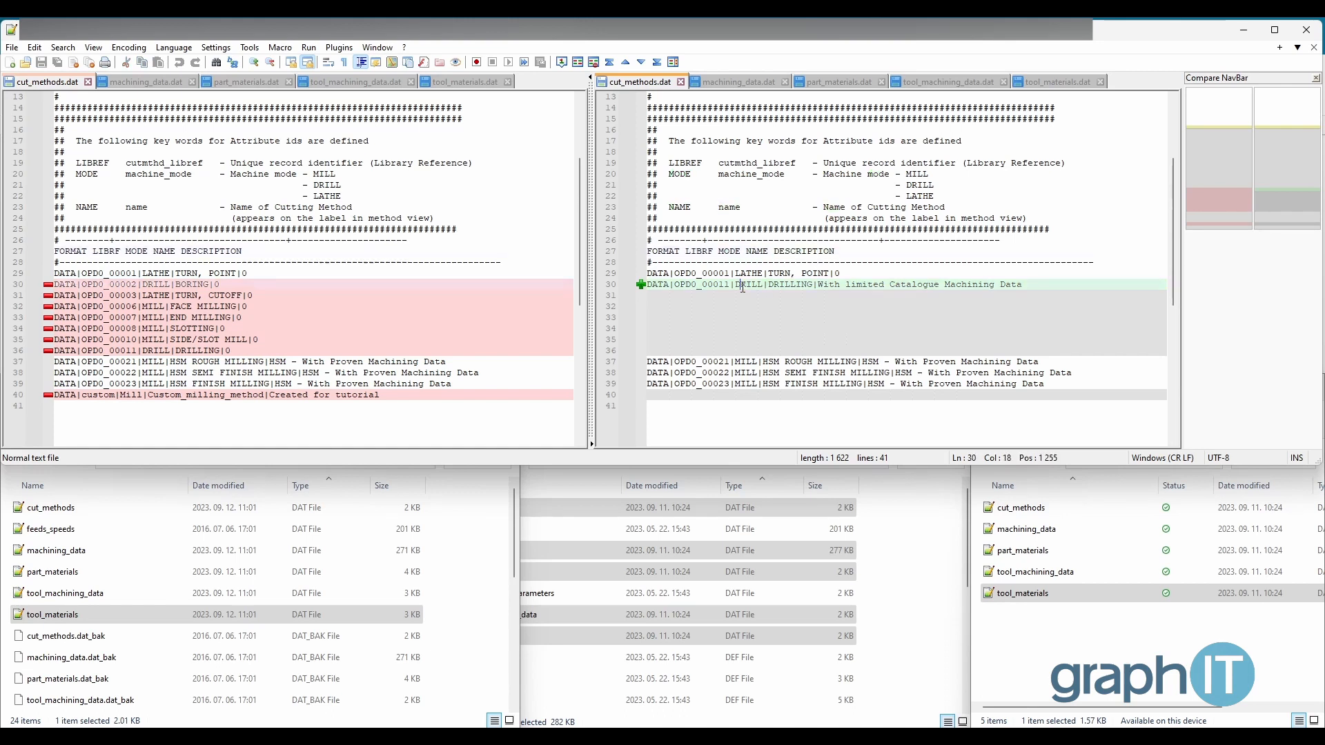
click(17, 248)
click(607, 253)
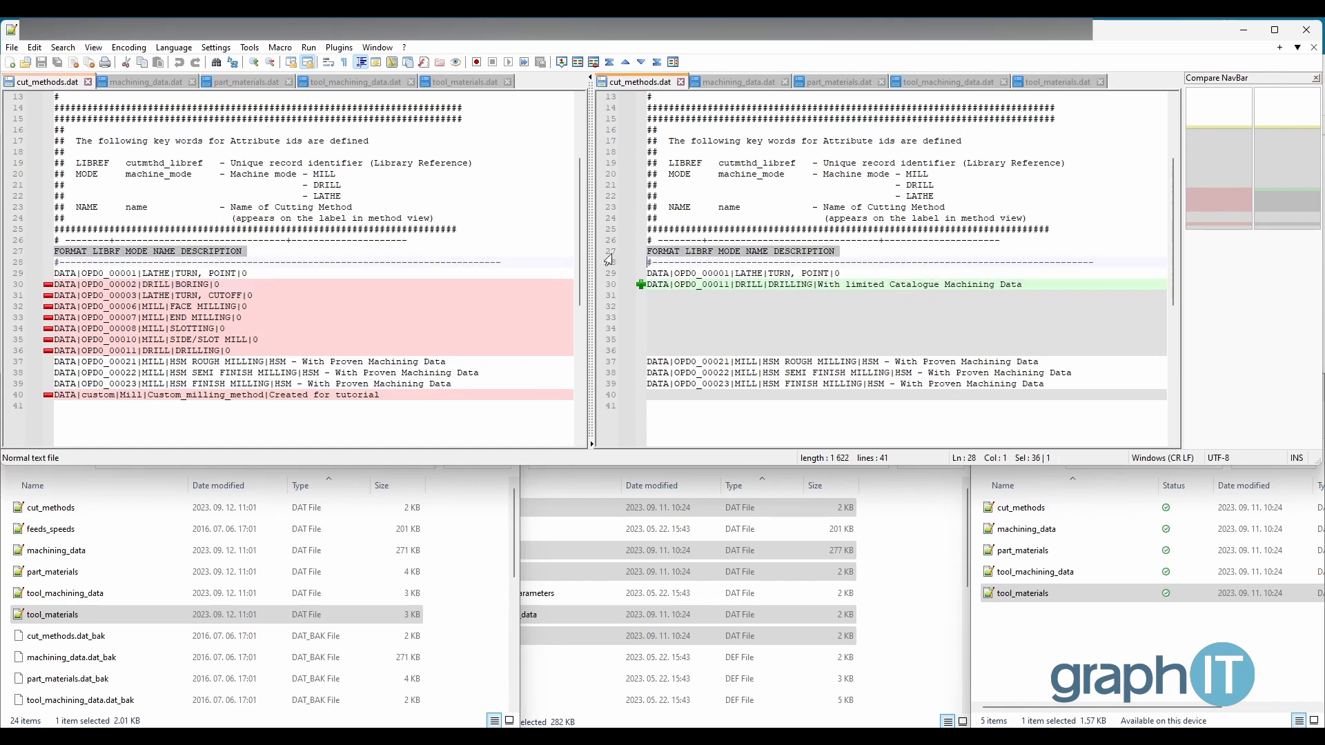
click(802, 275)
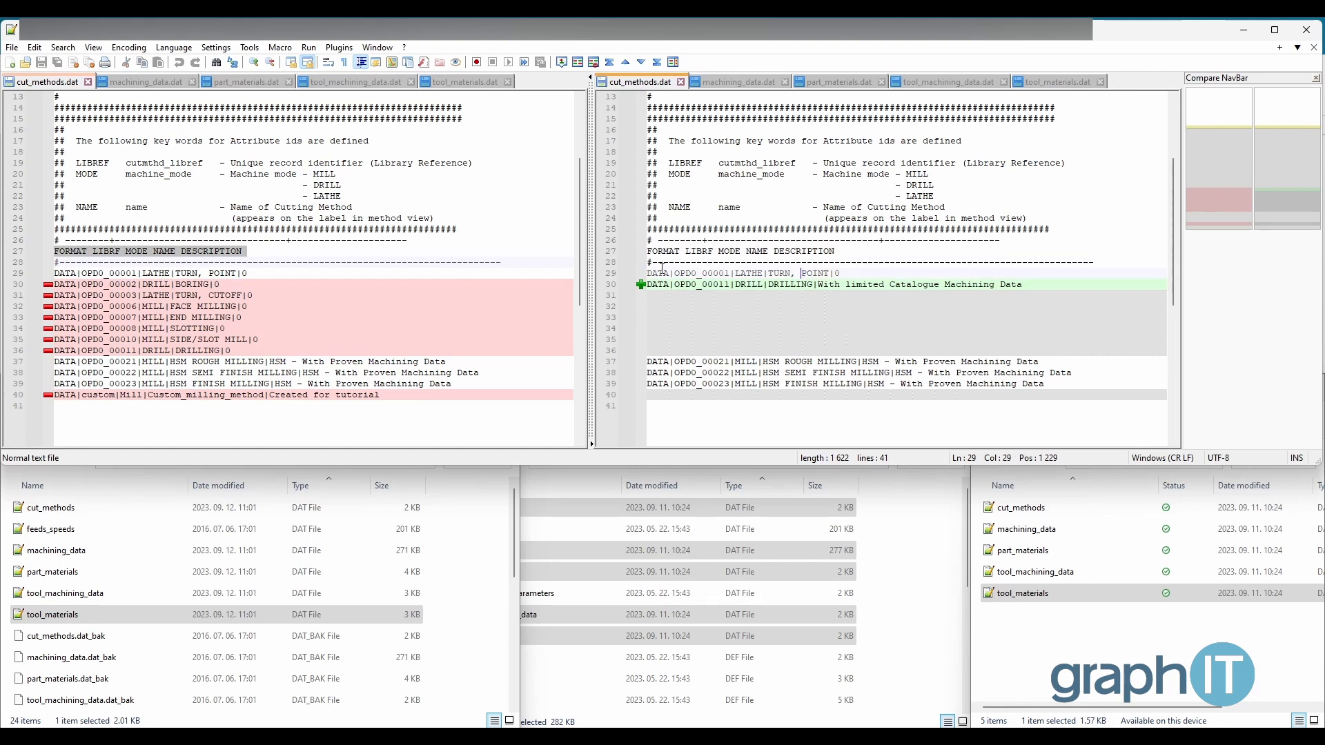
click(239, 273)
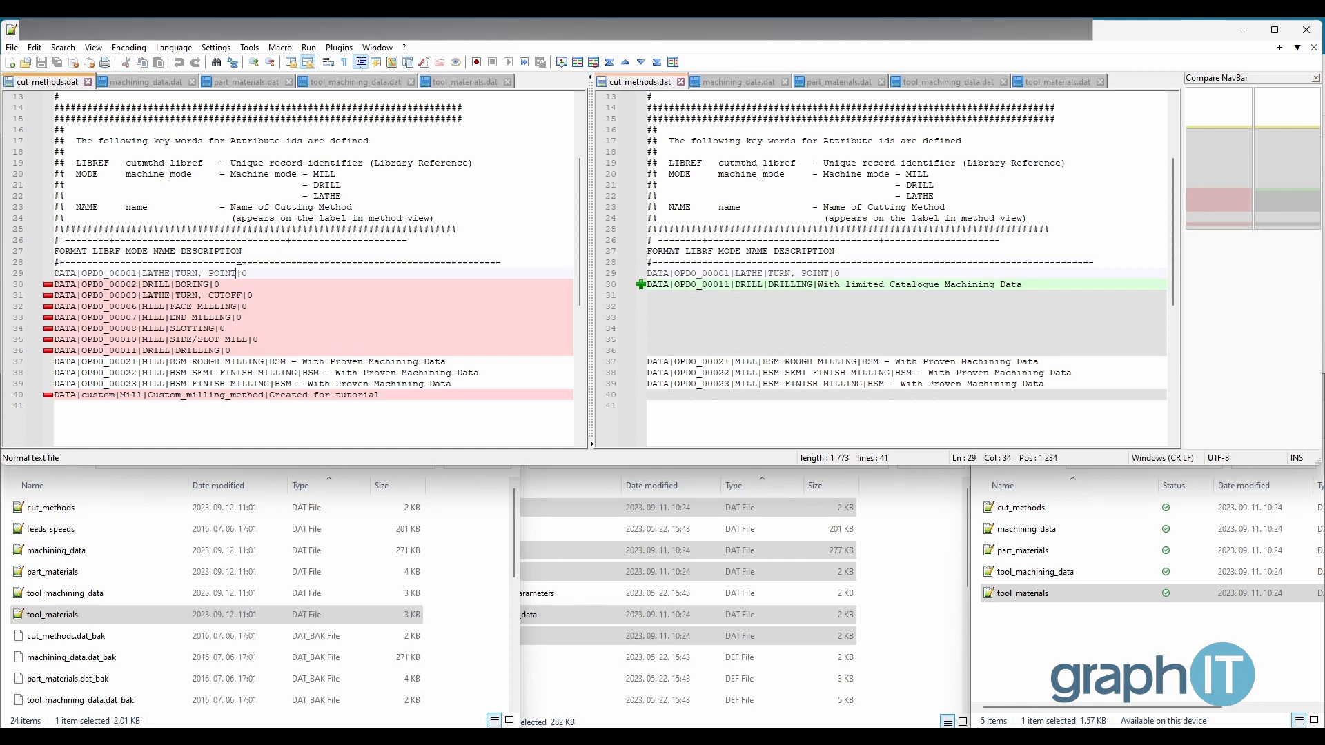
click(149, 373)
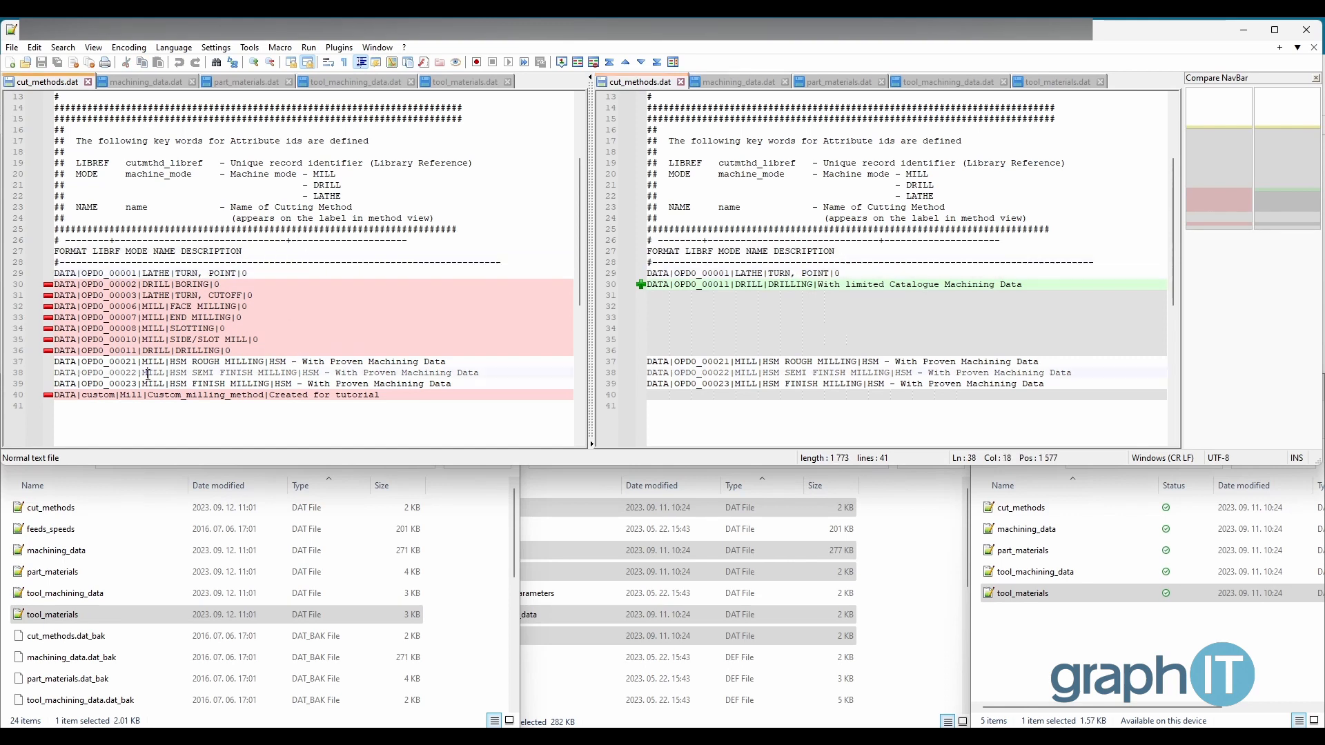
Step: Copy the Custom_milling_method record from the NX11 cut_methods.dat to line 40 of the Merge_data version and save that file
double_click(87, 394)
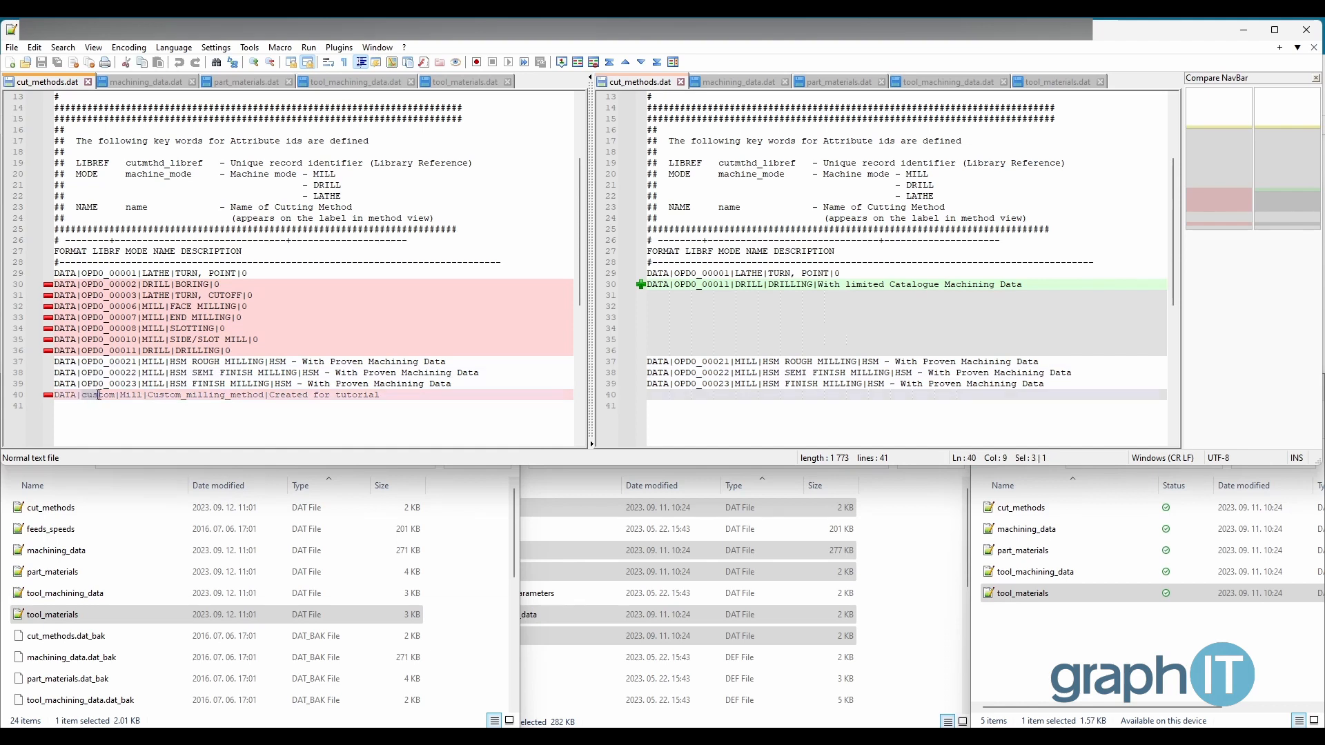
click(12, 396)
key(ctrl+c)
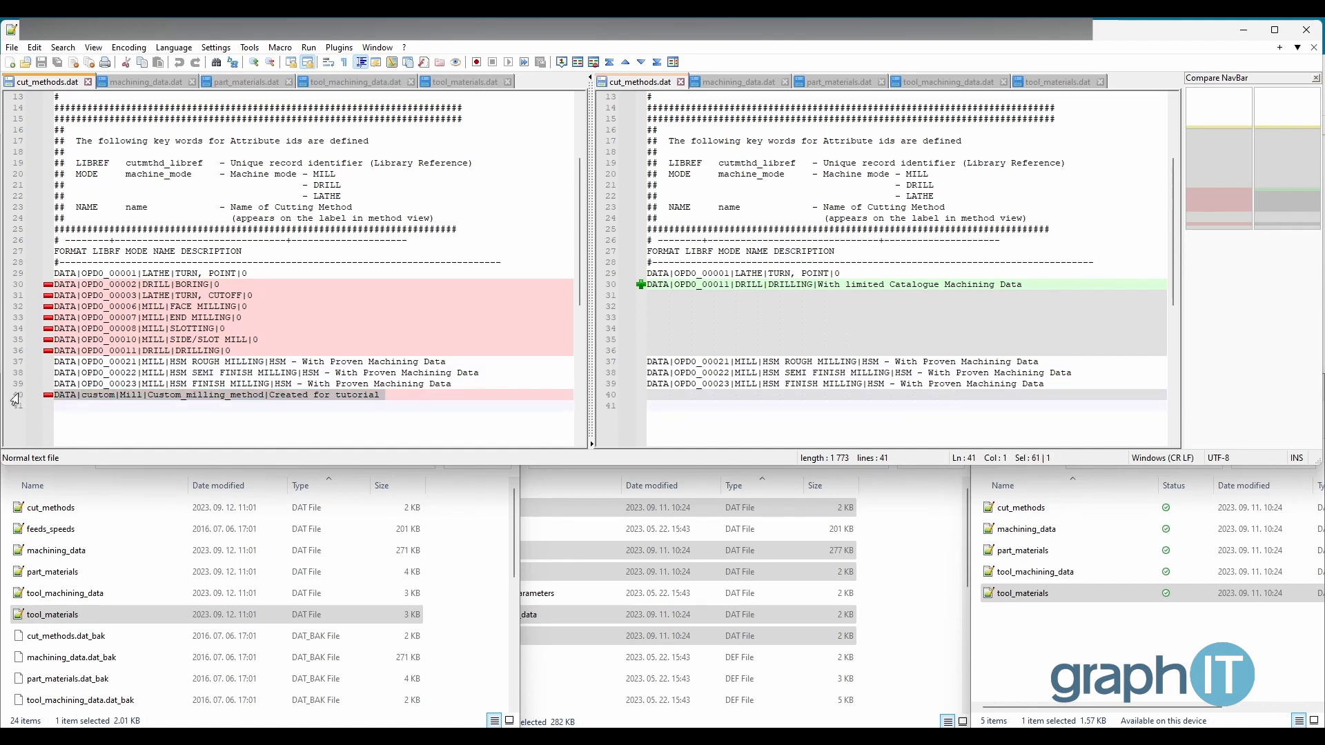
click(681, 393)
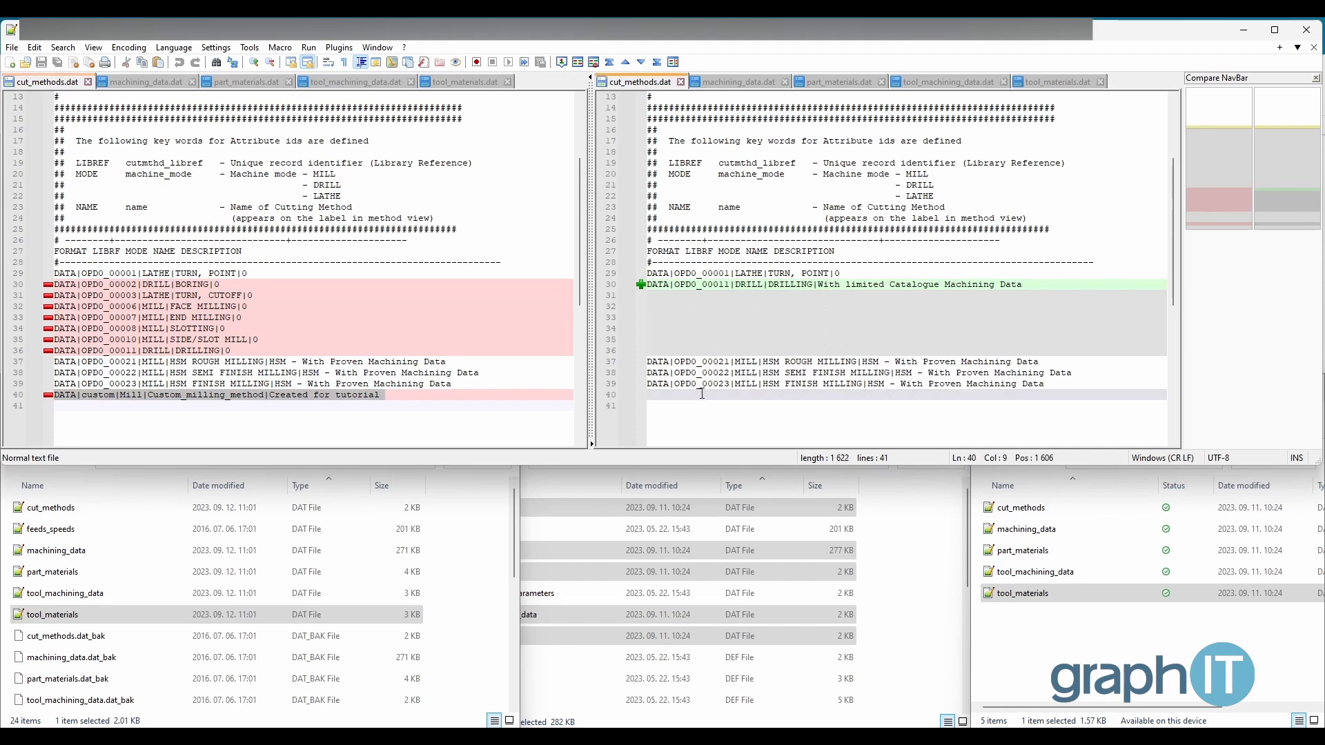
click(610, 397)
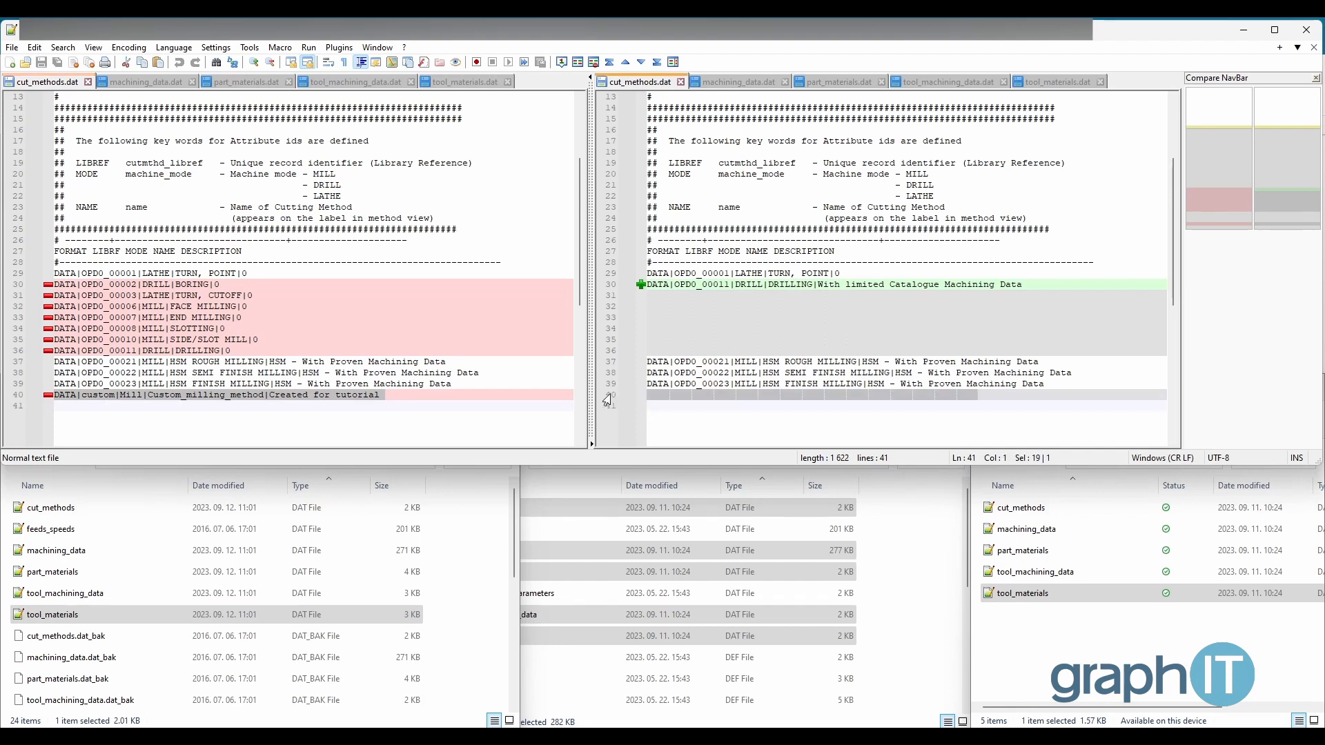
key(ctrl+v)
click(751, 393)
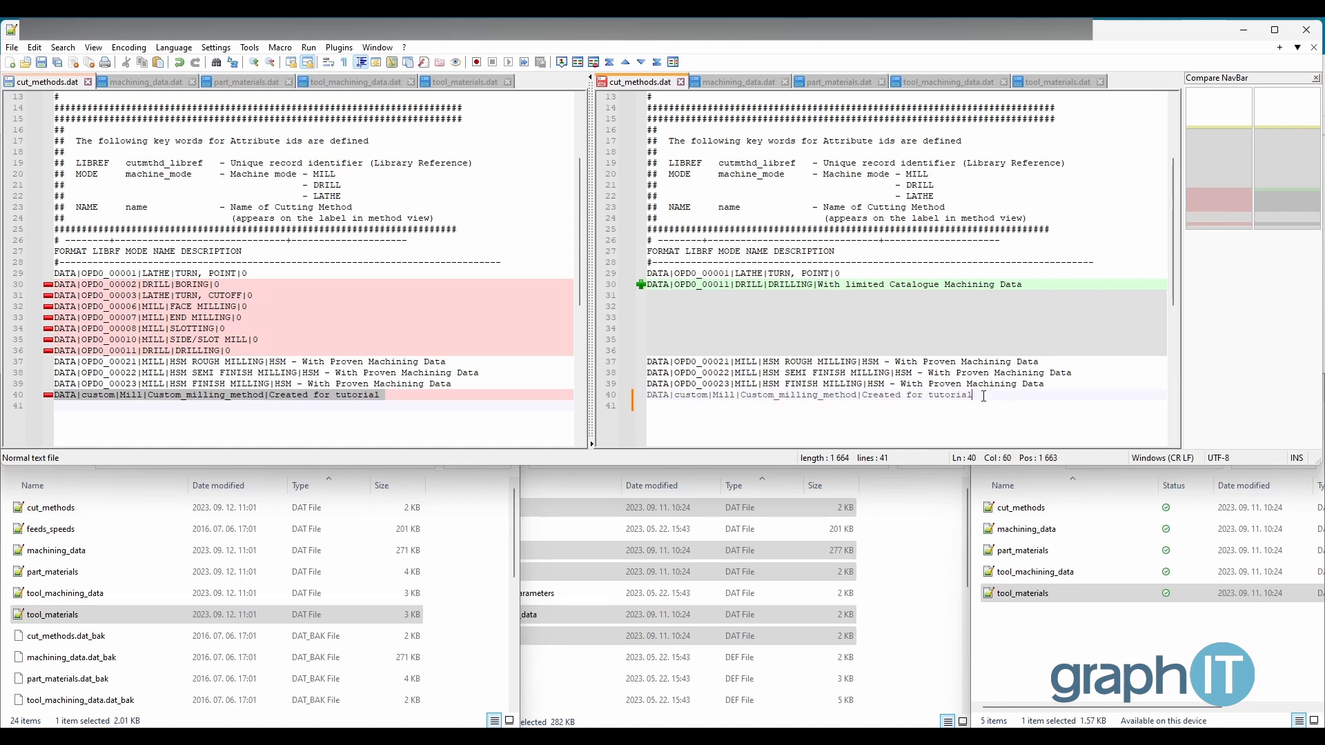
key(ctrl+s)
Step: Clear all previous compares and compare the NX11 machining_data.dat with the Merge_data machining_data.dat
click(164, 84)
click(808, 82)
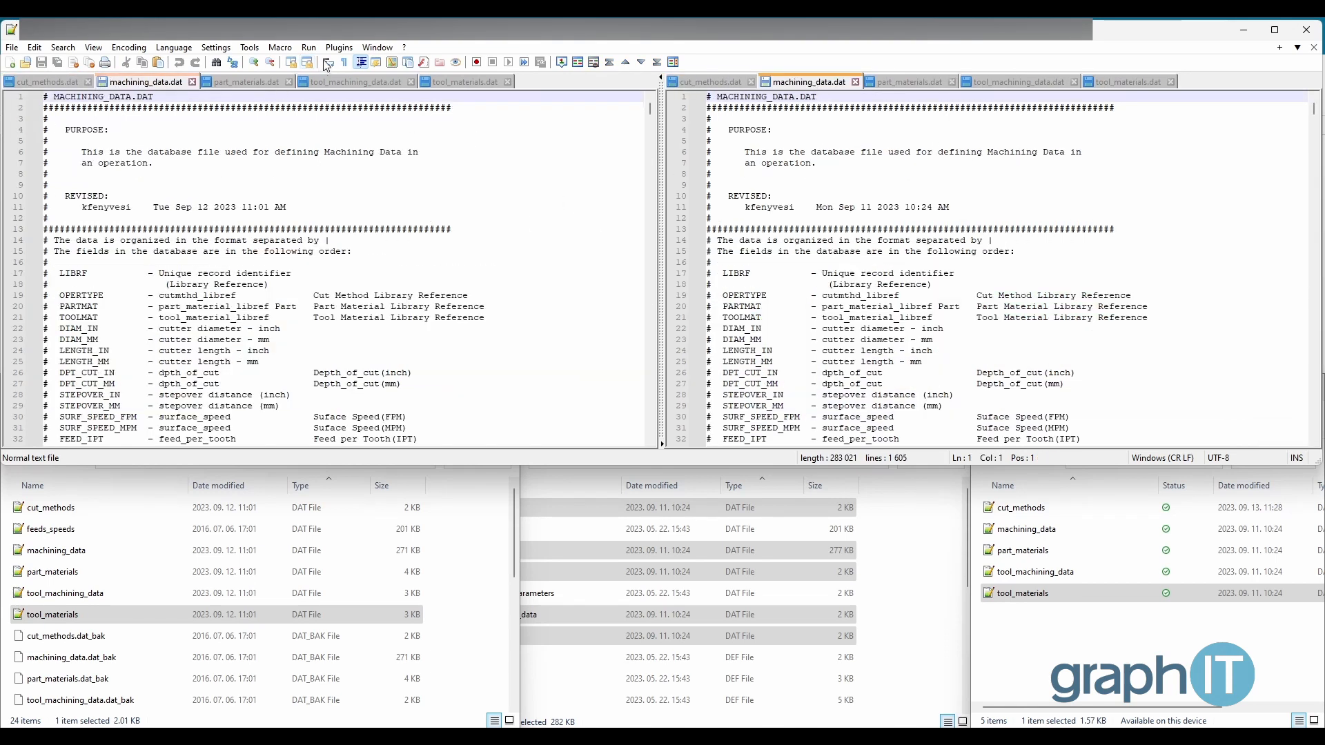
click(345, 52)
mouse_move(400, 63)
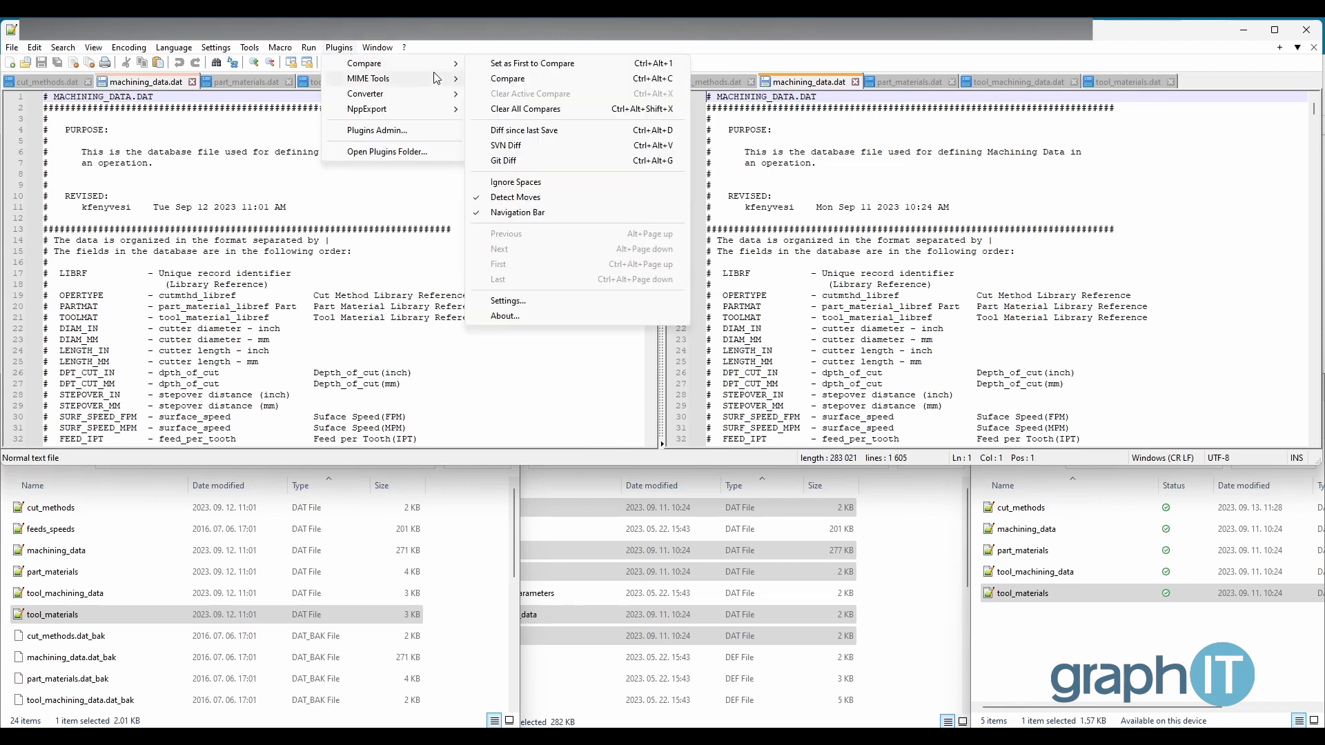
click(553, 109)
click(339, 47)
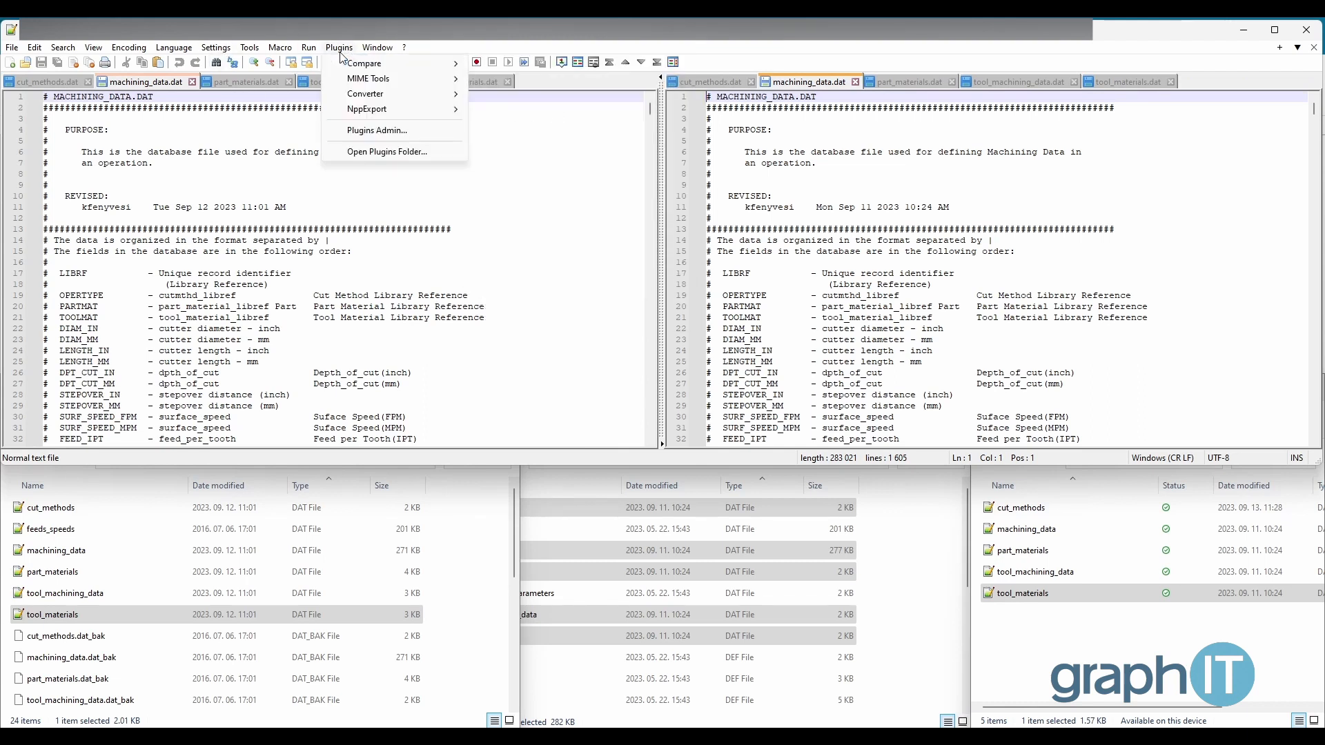
mouse_move(349, 63)
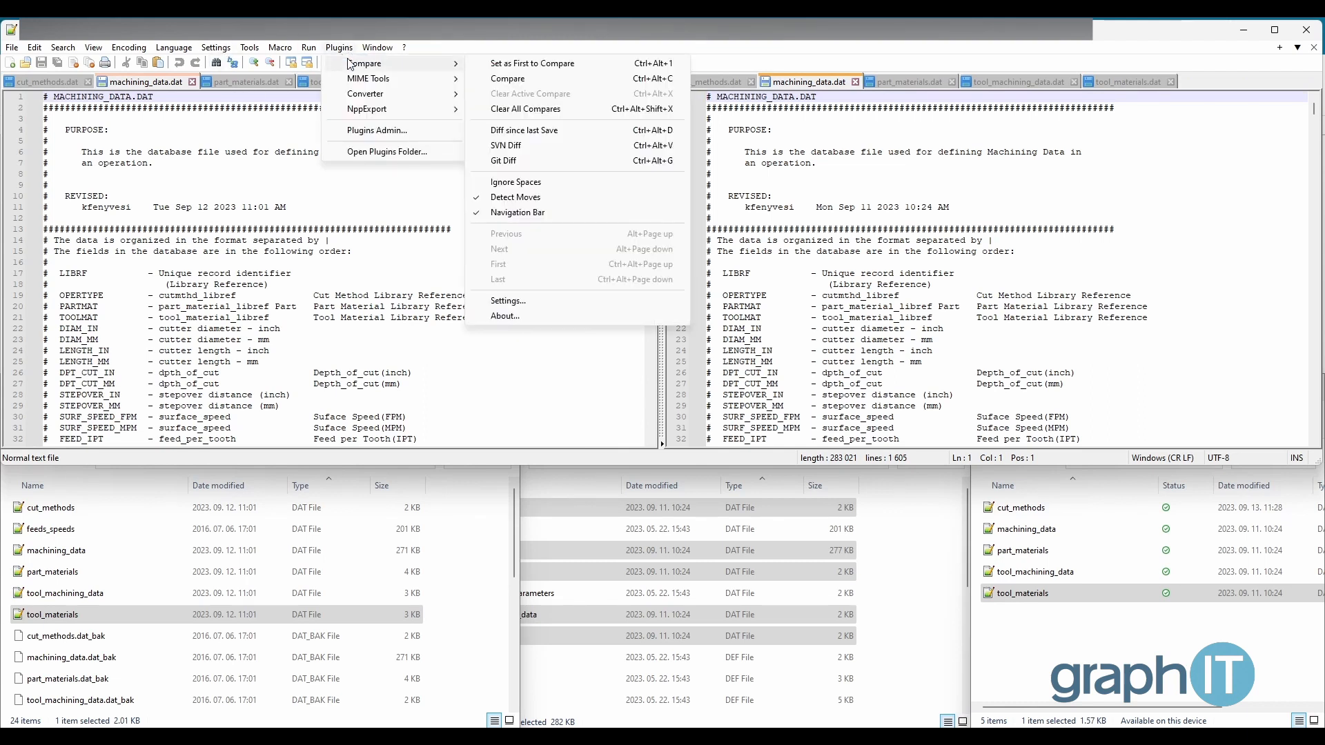
click(632, 78)
Step: Review the machining_data.dat differences from the first DATA records down to the custom records at the end of both files
scroll(276, 276, down, 7)
click(153, 338)
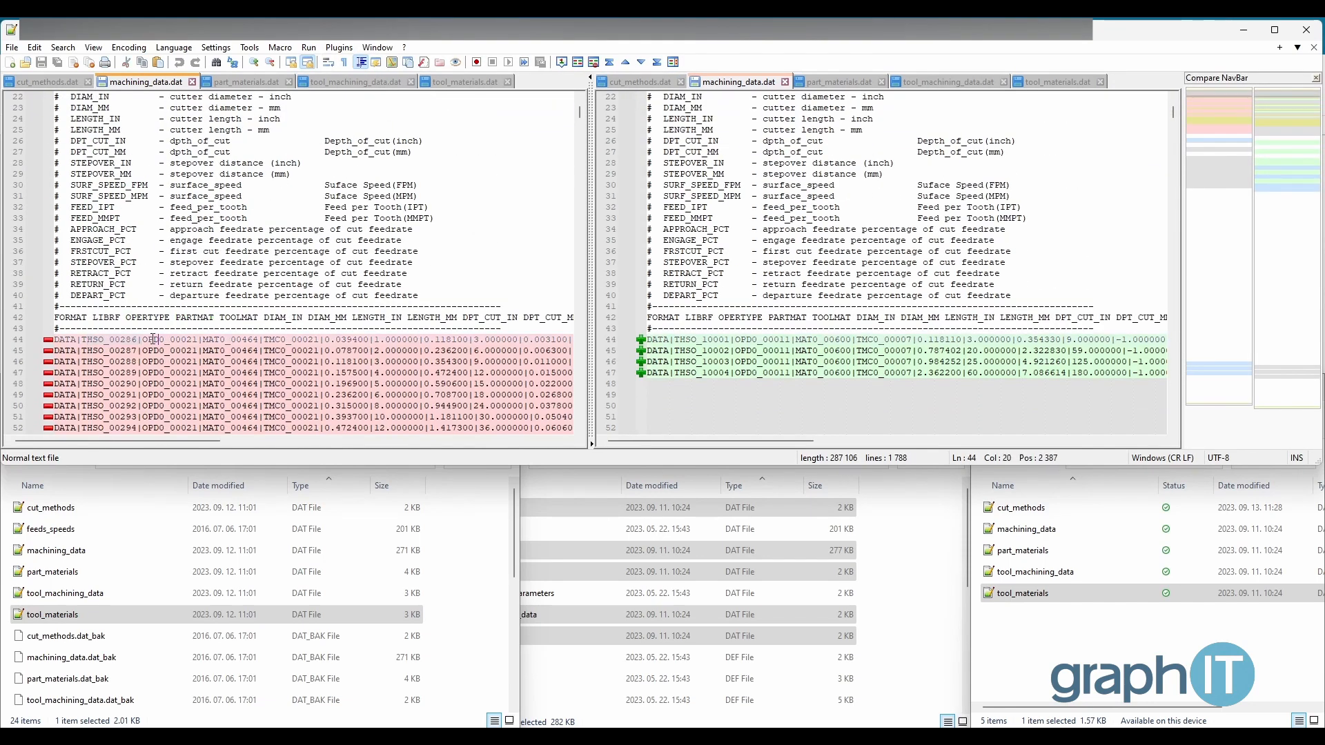
click(238, 339)
click(263, 373)
scroll(264, 366, down, 20)
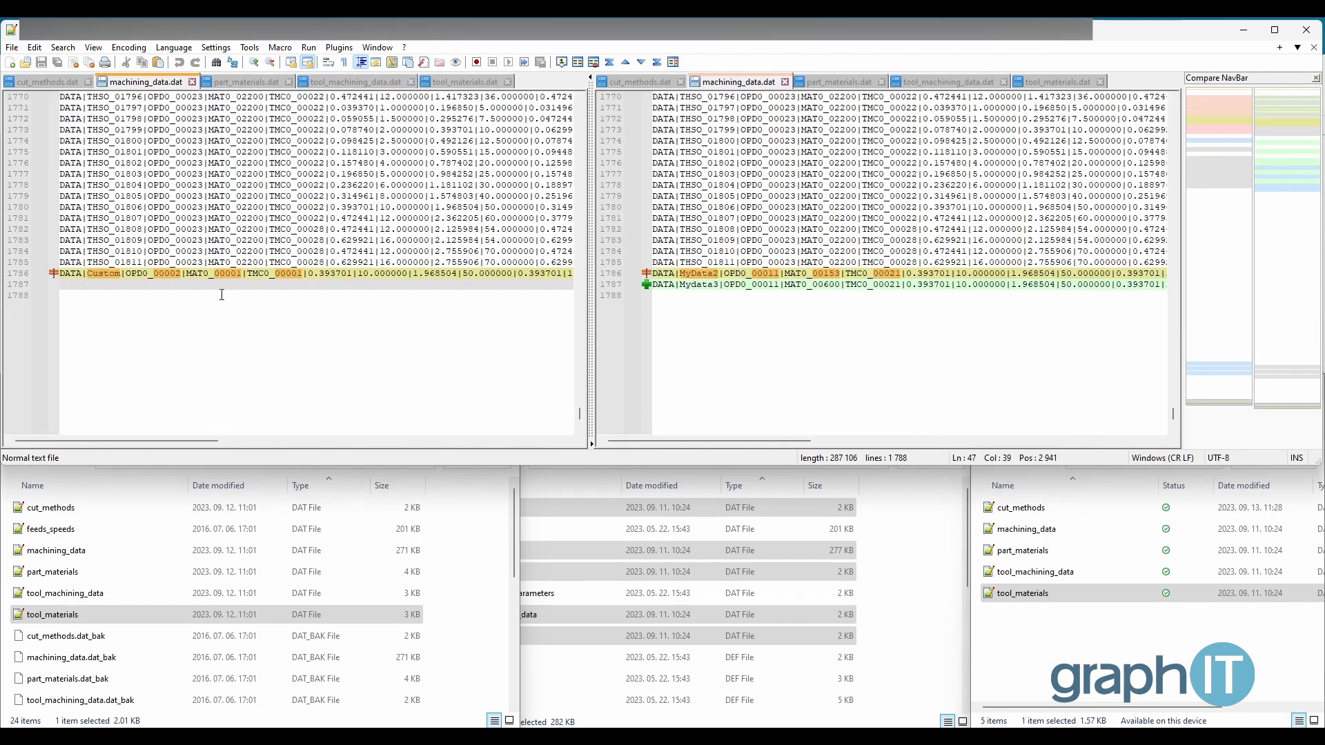
Step: Copy the Custom record from the NX11 machining_data.dat to the end of the Merge_data version, below Mydata3, and save that file
scroll(222, 295, up, 1)
click(16, 309)
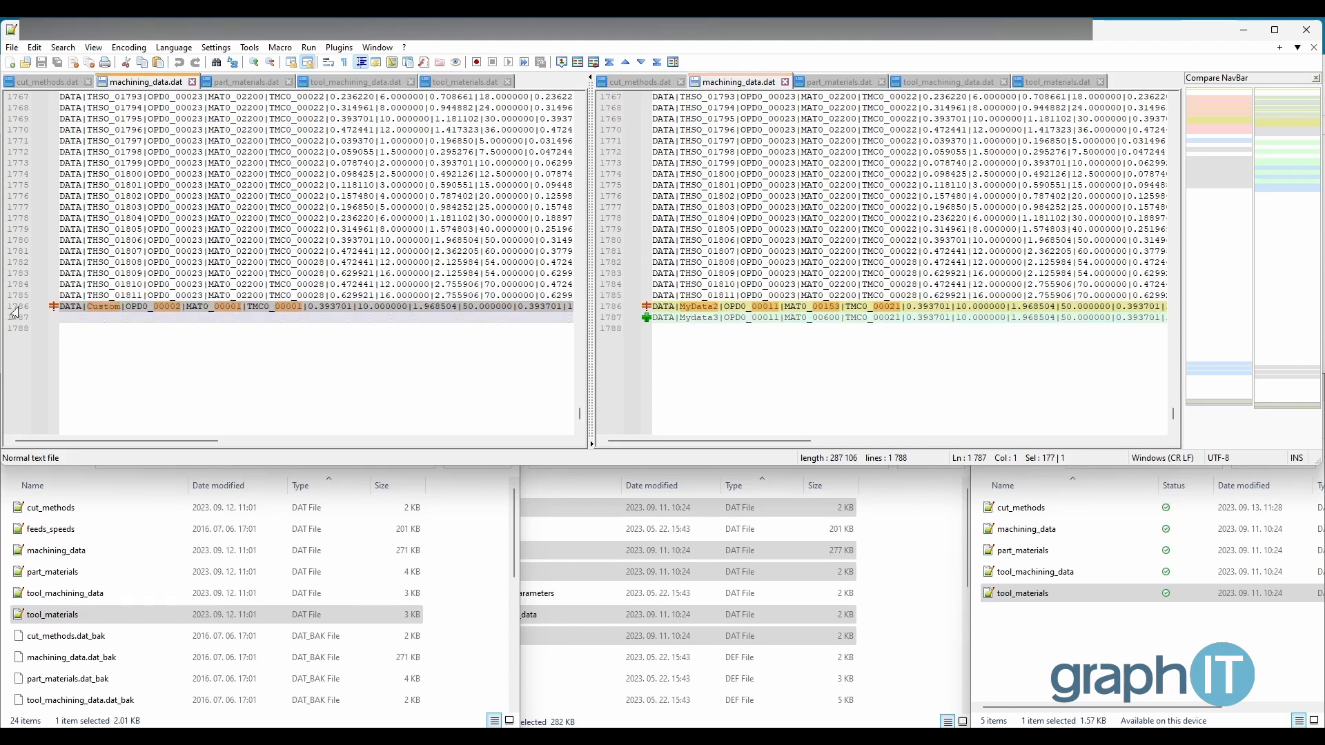
key(ctrl+c)
click(743, 330)
key(ctrl+v)
click(42, 63)
Step: Copy the Custom_Carbide record from the NX11 part_materials.dat to the end of the Merge_data version and save that file
click(838, 82)
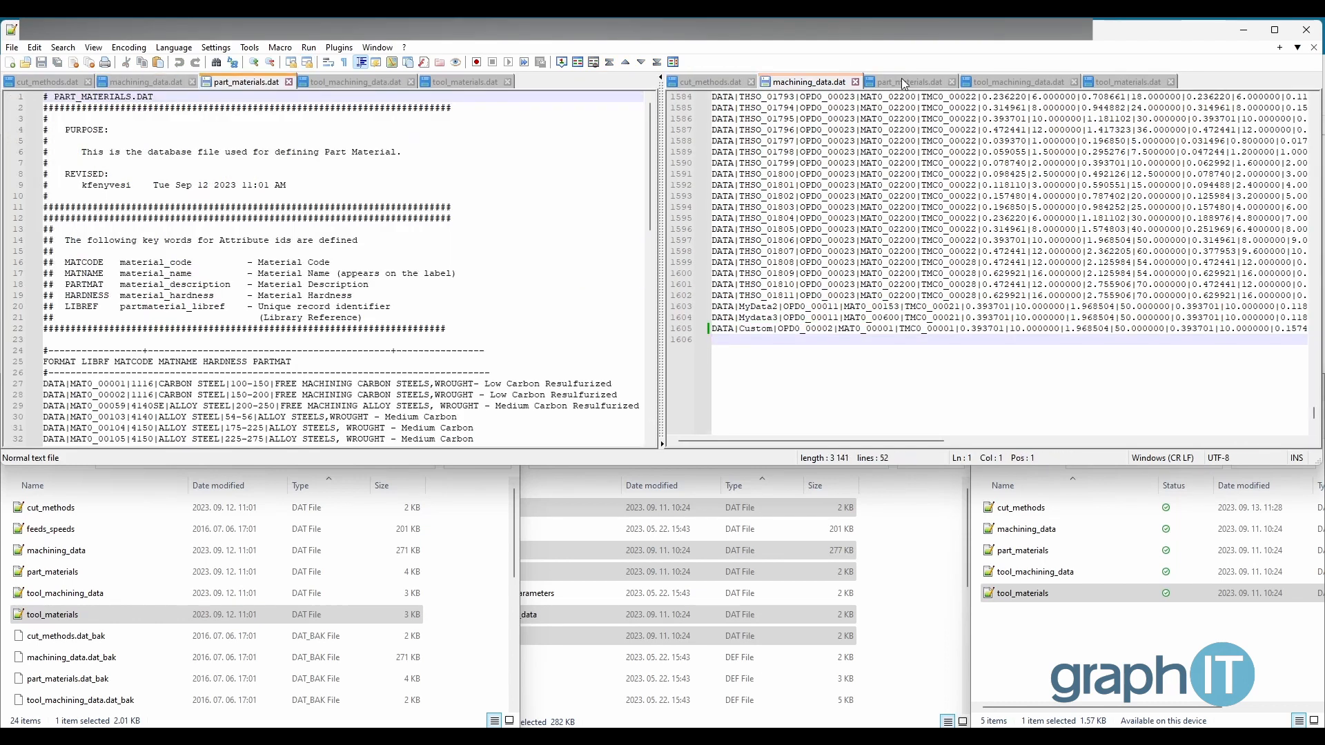
scroll(784, 316, down, 11)
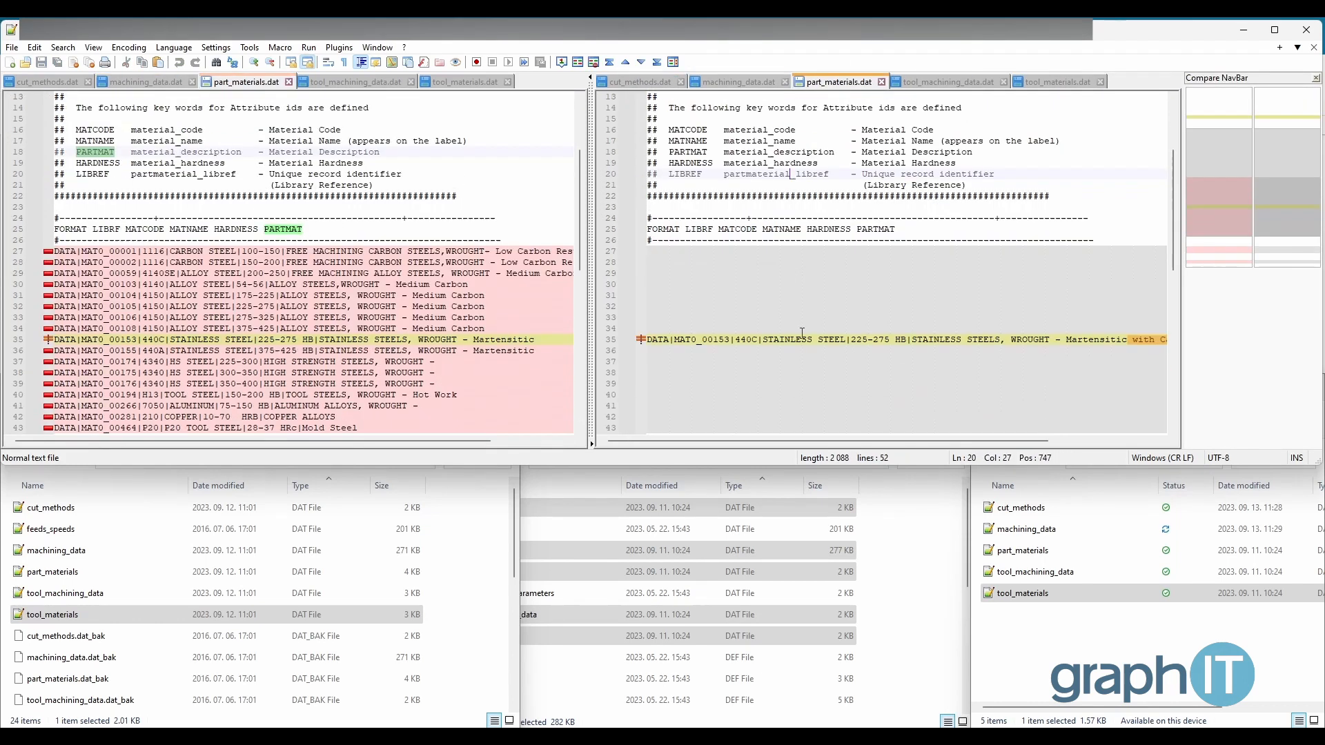
click(603, 285)
key(ctrl+v)
key(ctrl+s)
Step: Copy the ugt0201_009 record from the NX11 tool_machining_data.dat to the end of the Merge_data version and save that file
click(948, 82)
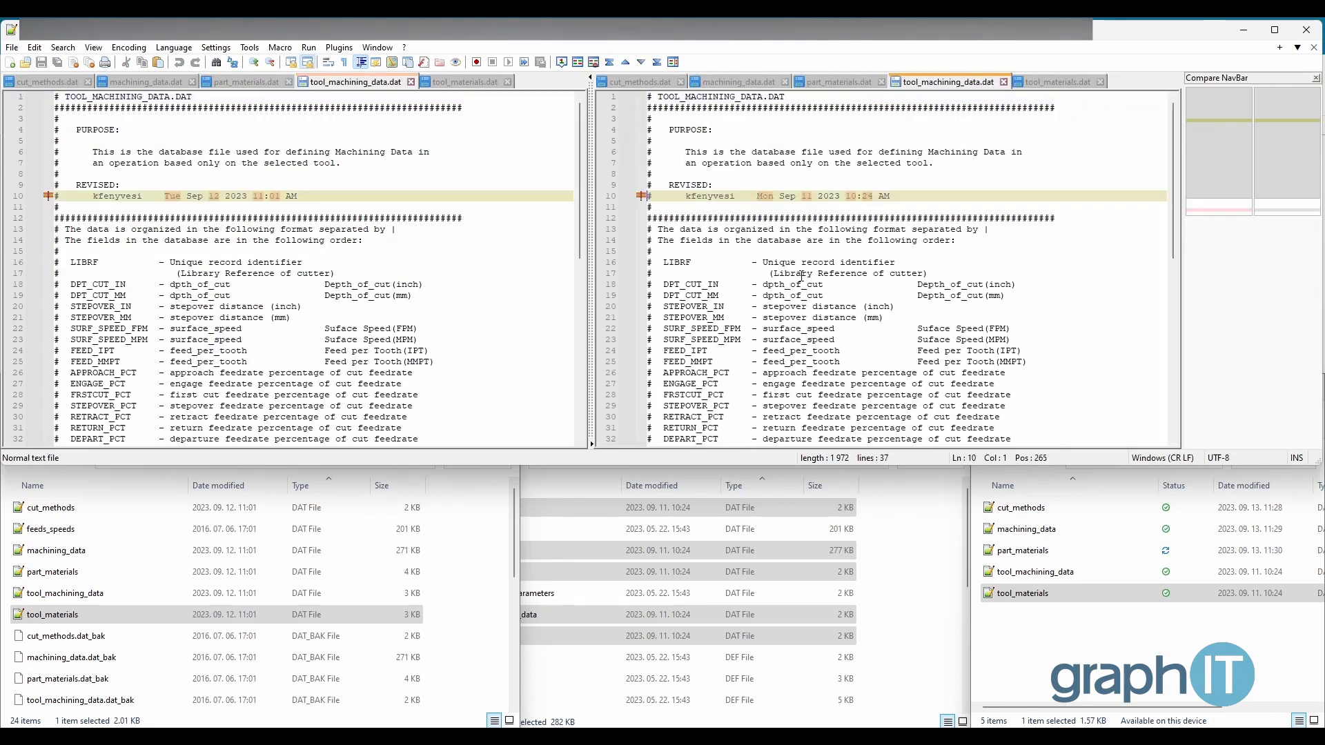
scroll(785, 290, down, 6)
click(17, 290)
key(ctrl+c)
click(605, 287)
key(ctrl+v)
key(ctrl+s)
Step: Copy the Custom_tool_material record from the NX11 tool_materials.dat to line 41 of the Merge_data version and save that file
click(1055, 81)
scroll(848, 345, down, 9)
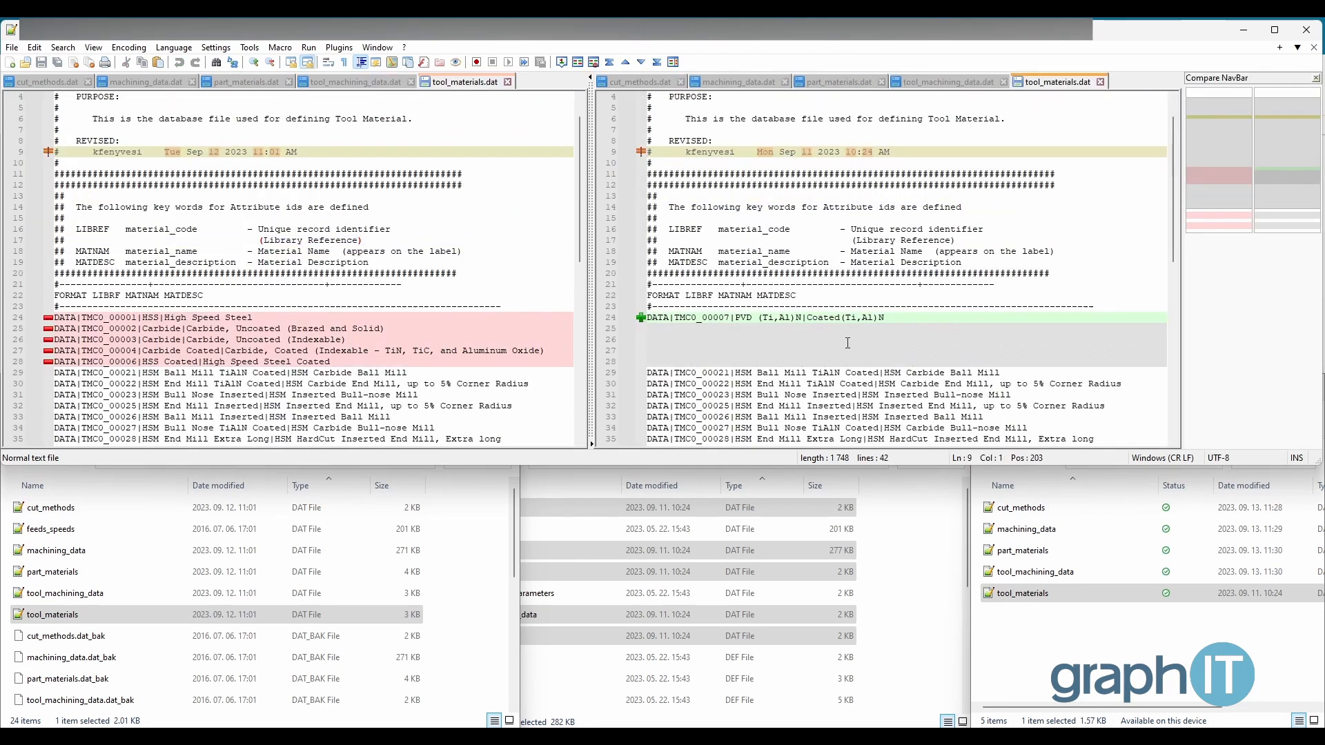
click(17, 240)
key(ctrl+c)
click(605, 241)
key(ctrl+v)
key(ctrl+s)
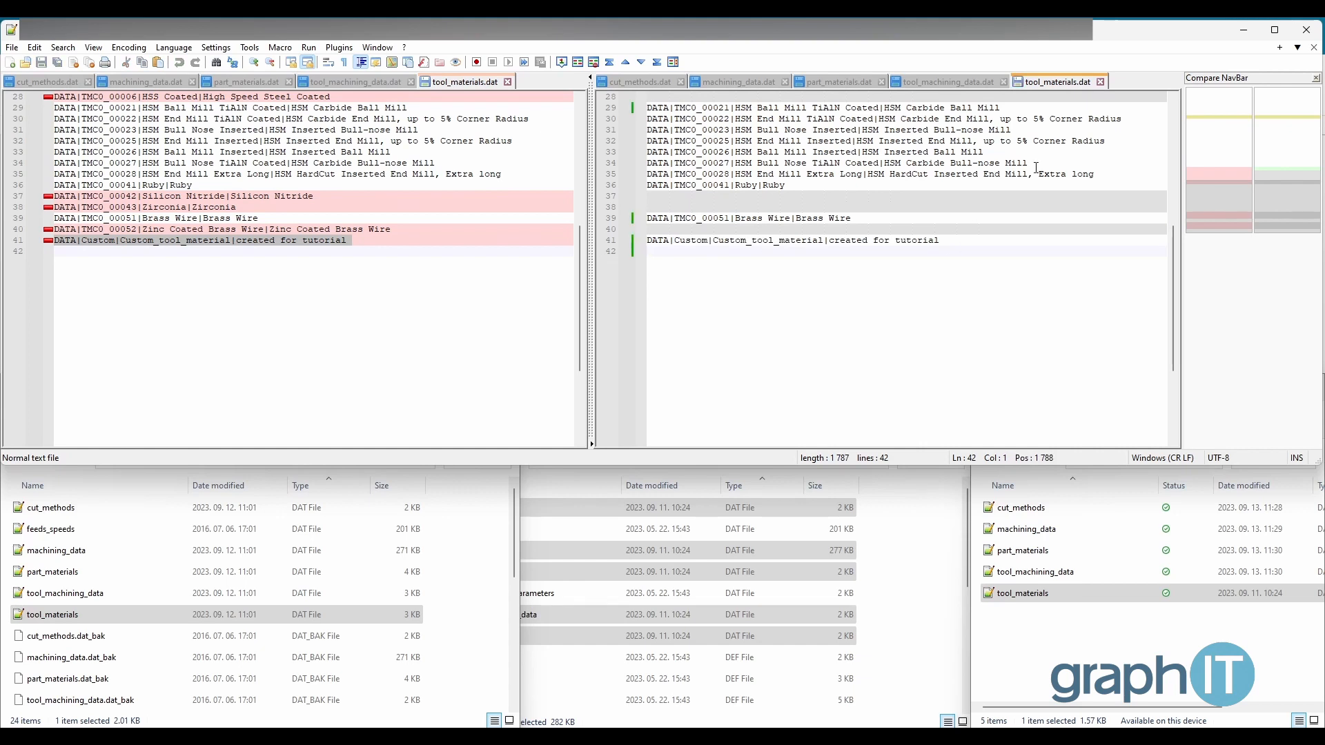
Step: Copy all five merged DAT files from Merge_data into the NX2306 feeds_speeds ascii folder, replacing the files of the same names
click(1105, 615)
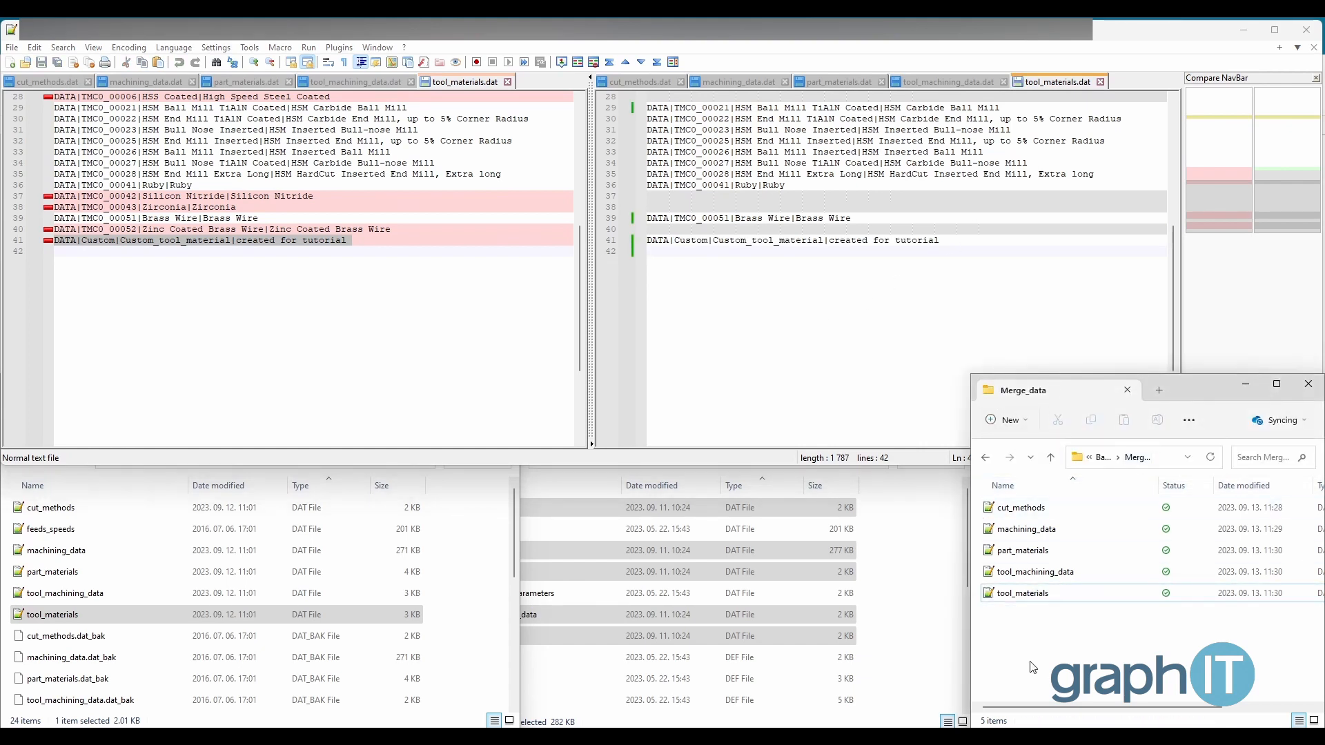
drag(1029, 662, 1000, 510)
right_click(1013, 514)
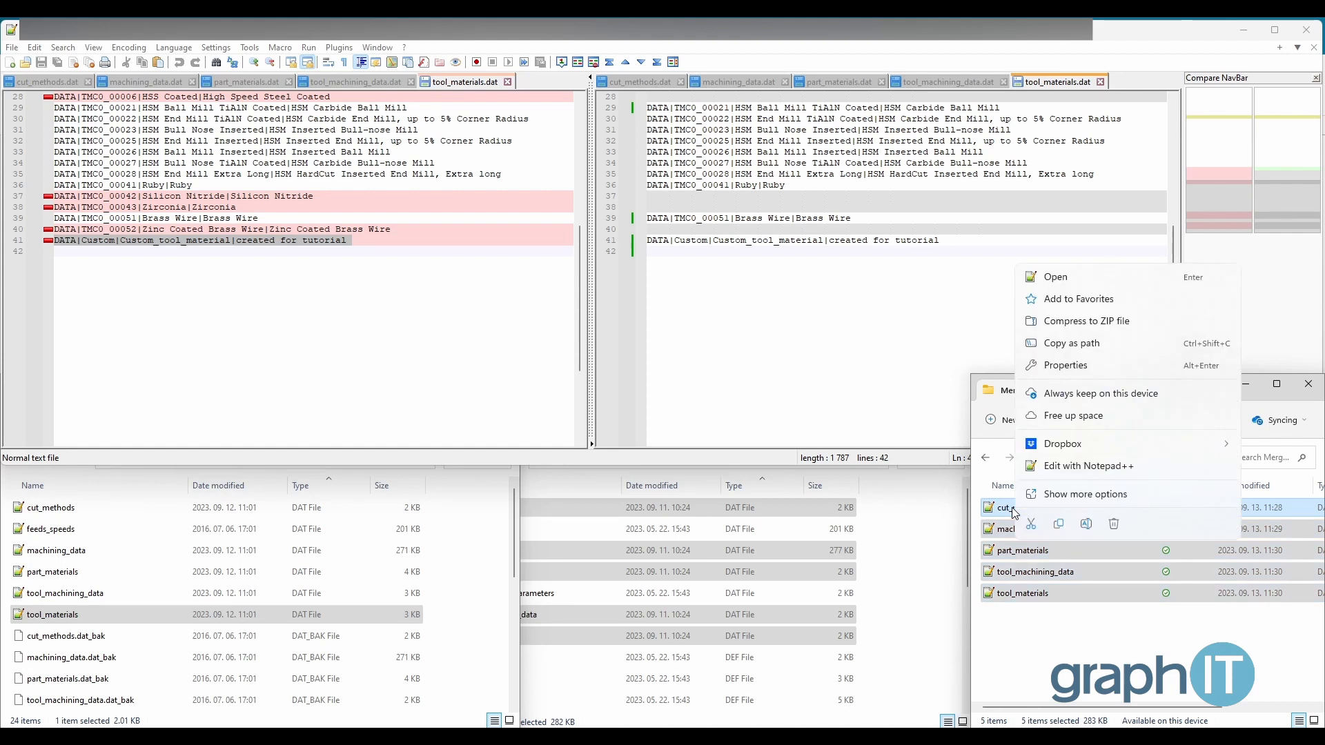
click(1058, 525)
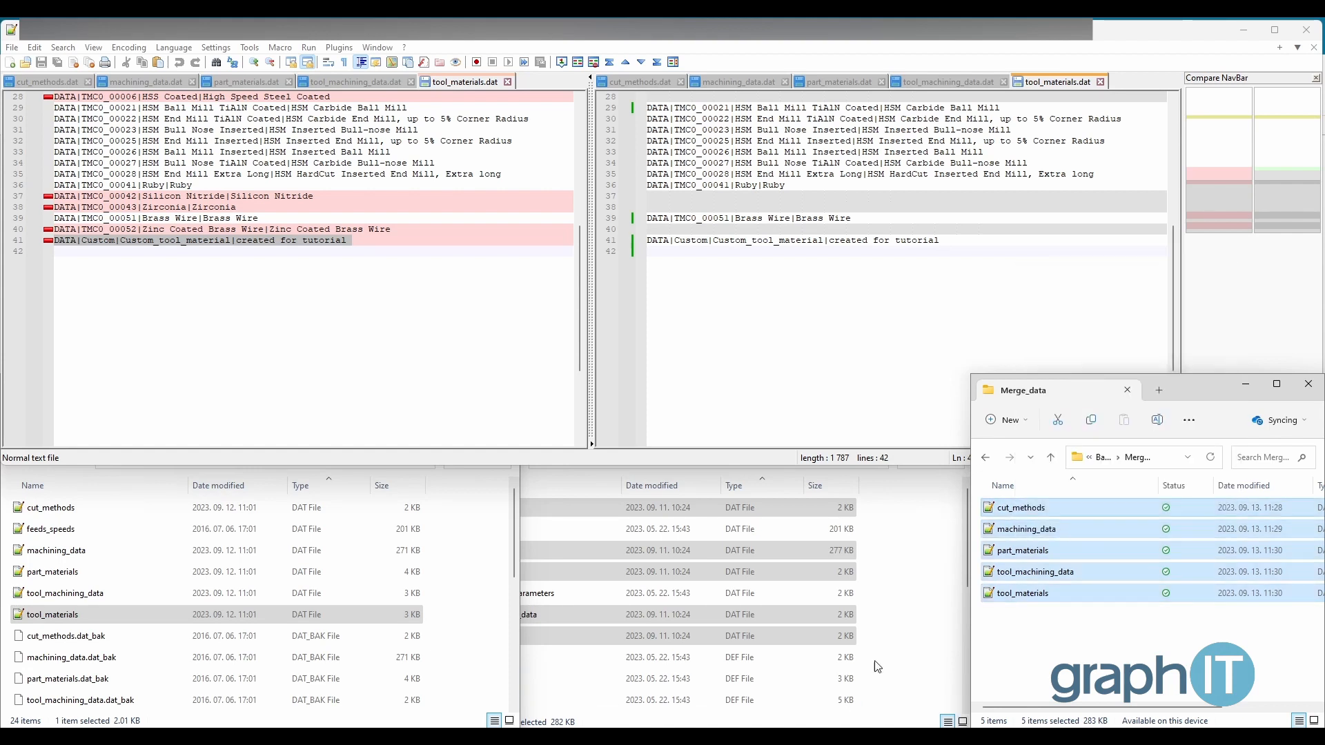
click(899, 628)
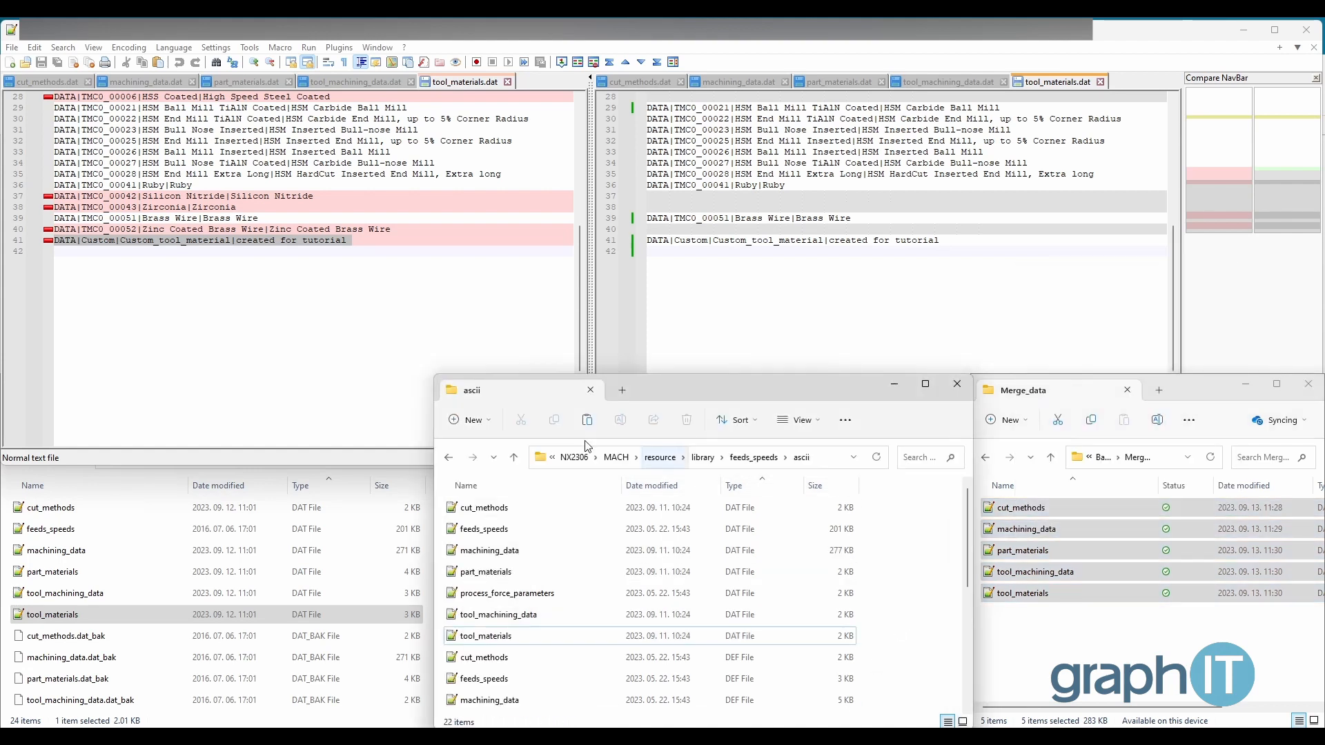
click(541, 549)
click(511, 576)
click(504, 632)
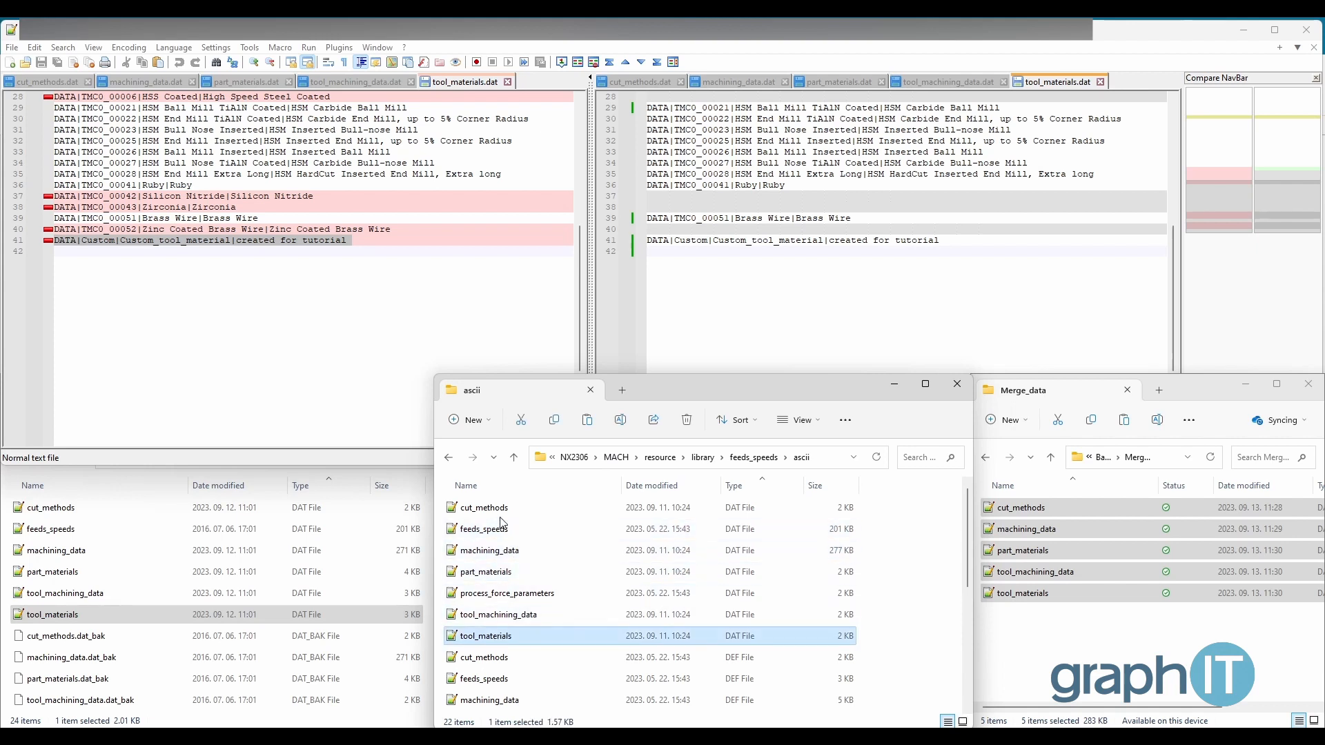
right_click(900, 536)
click(920, 549)
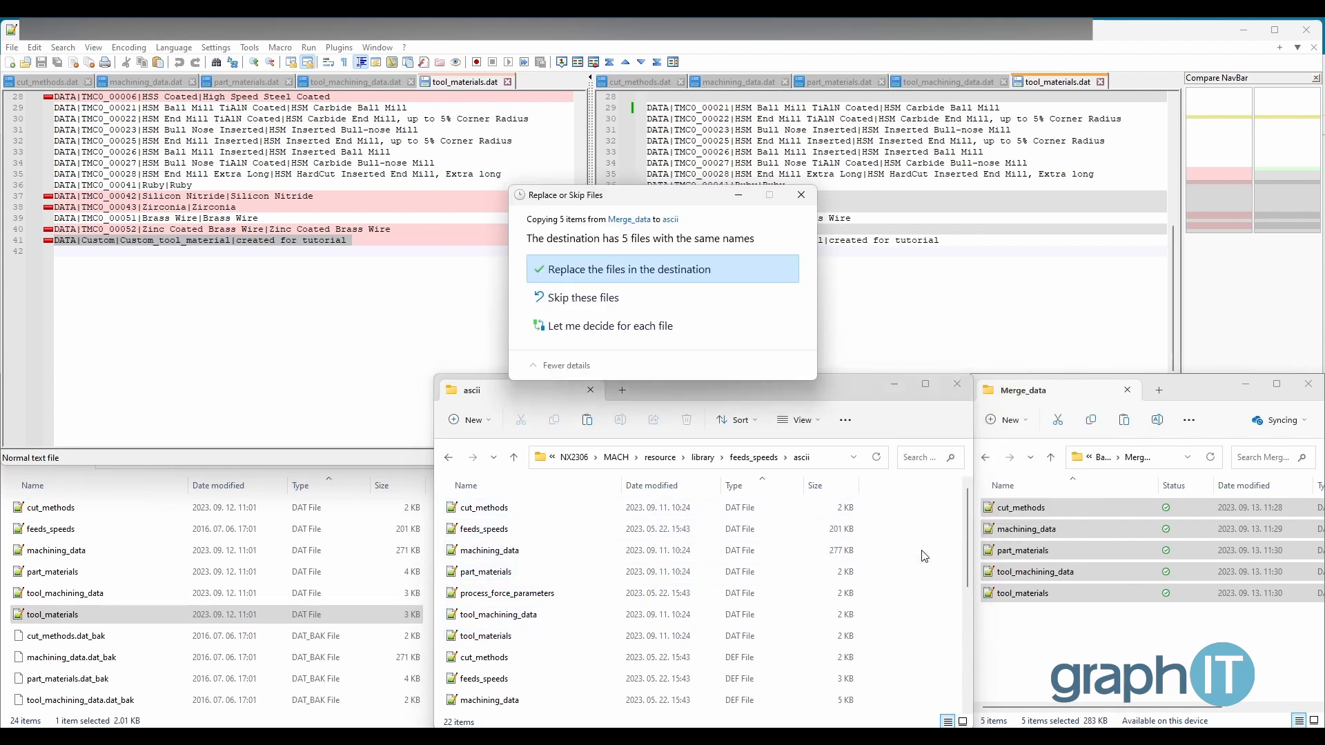
click(597, 275)
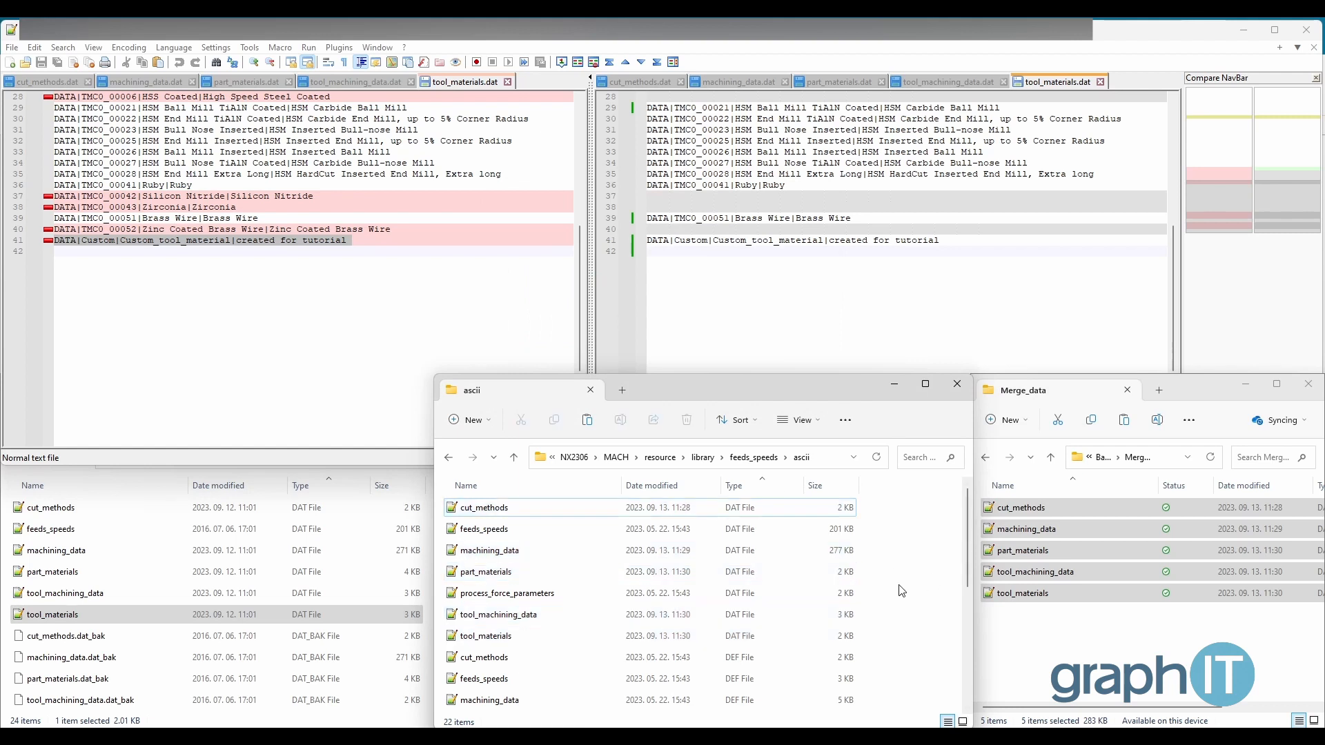
Step: Minimize Notepad++, switch to NX and open Edit Machining Data Libraries
click(1244, 31)
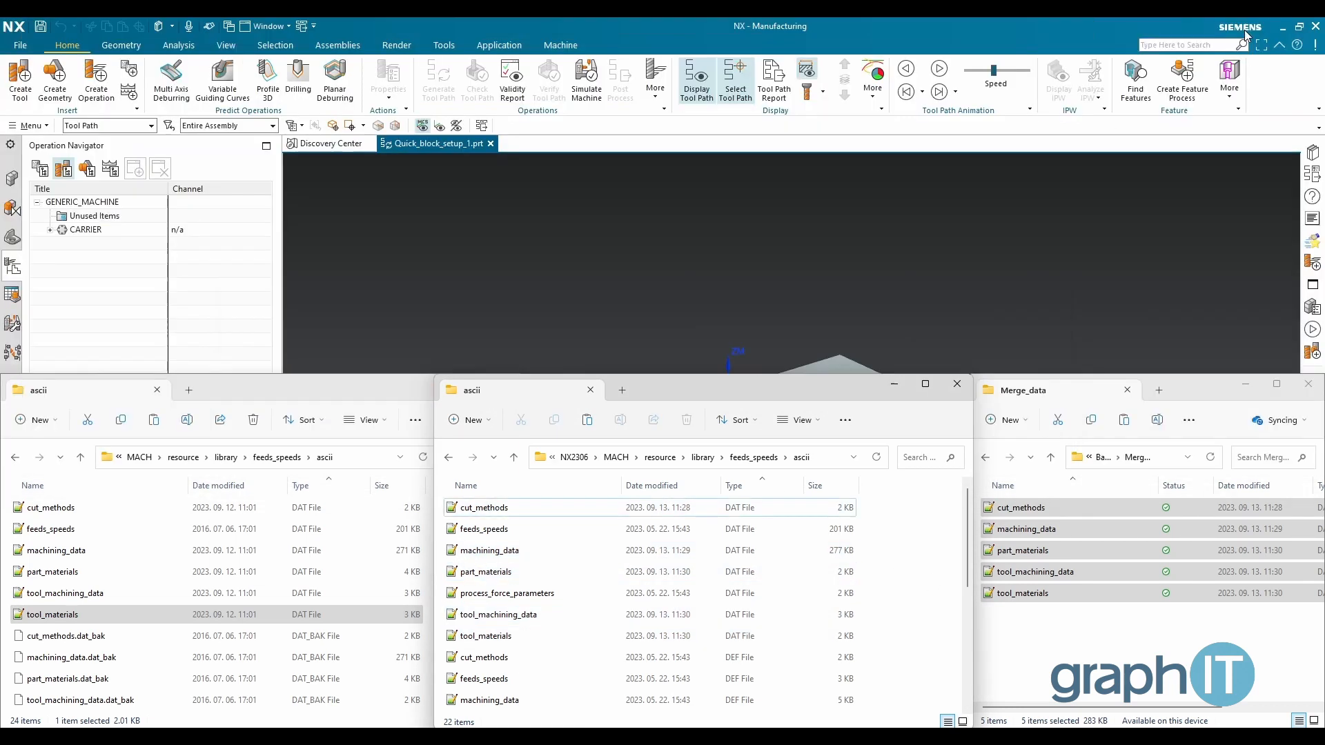
click(399, 237)
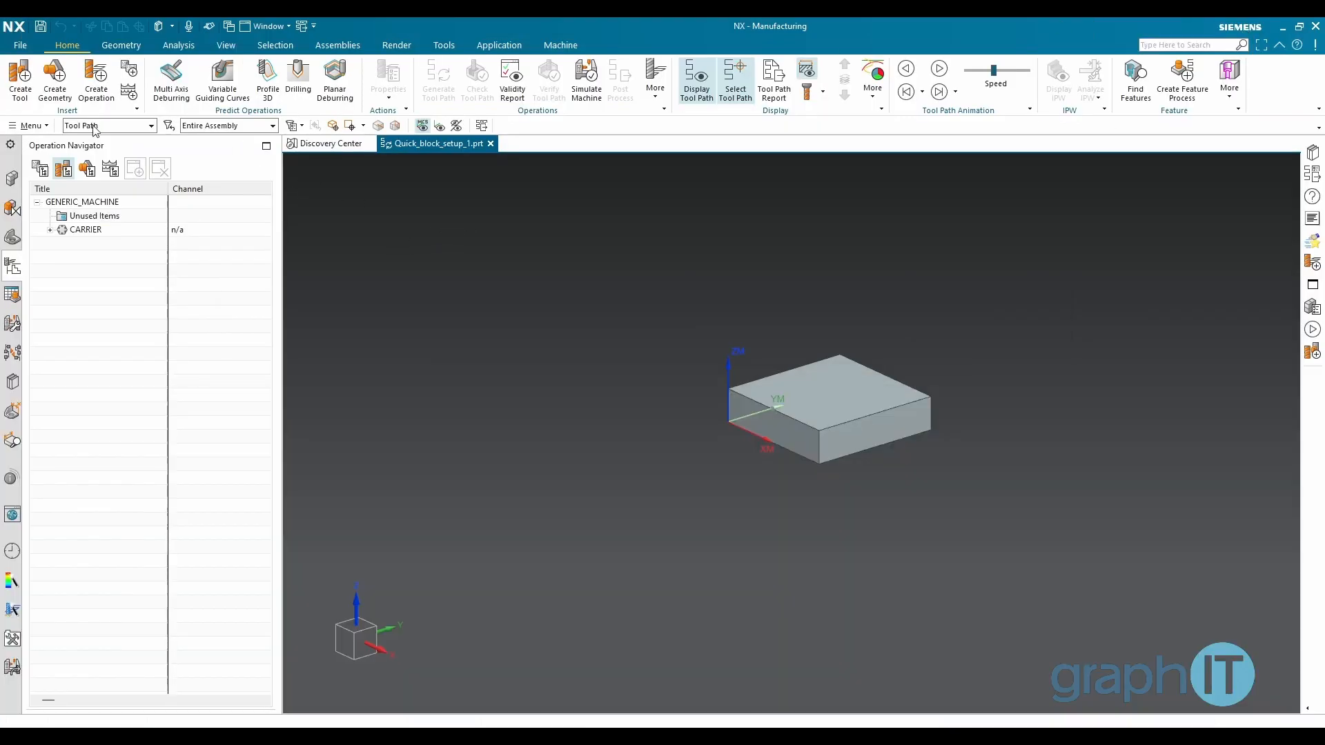
click(29, 126)
mouse_move(50, 228)
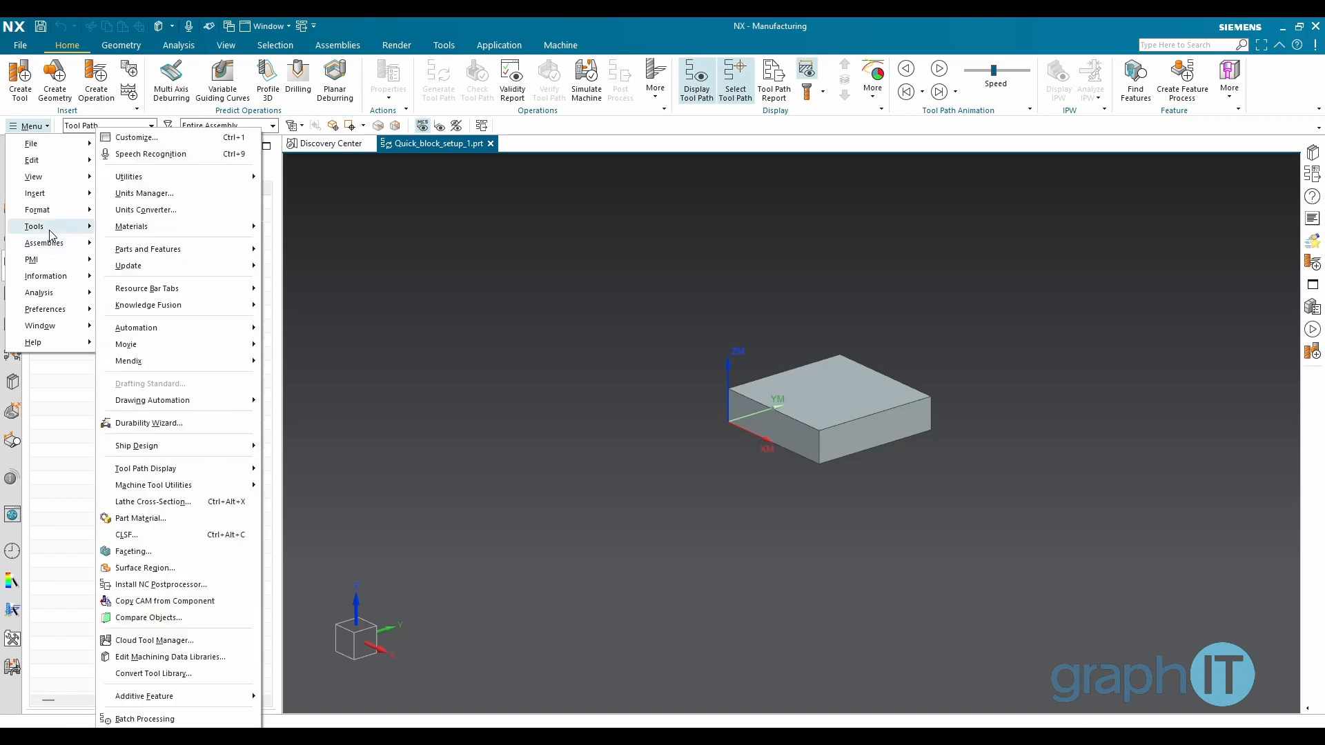
click(202, 657)
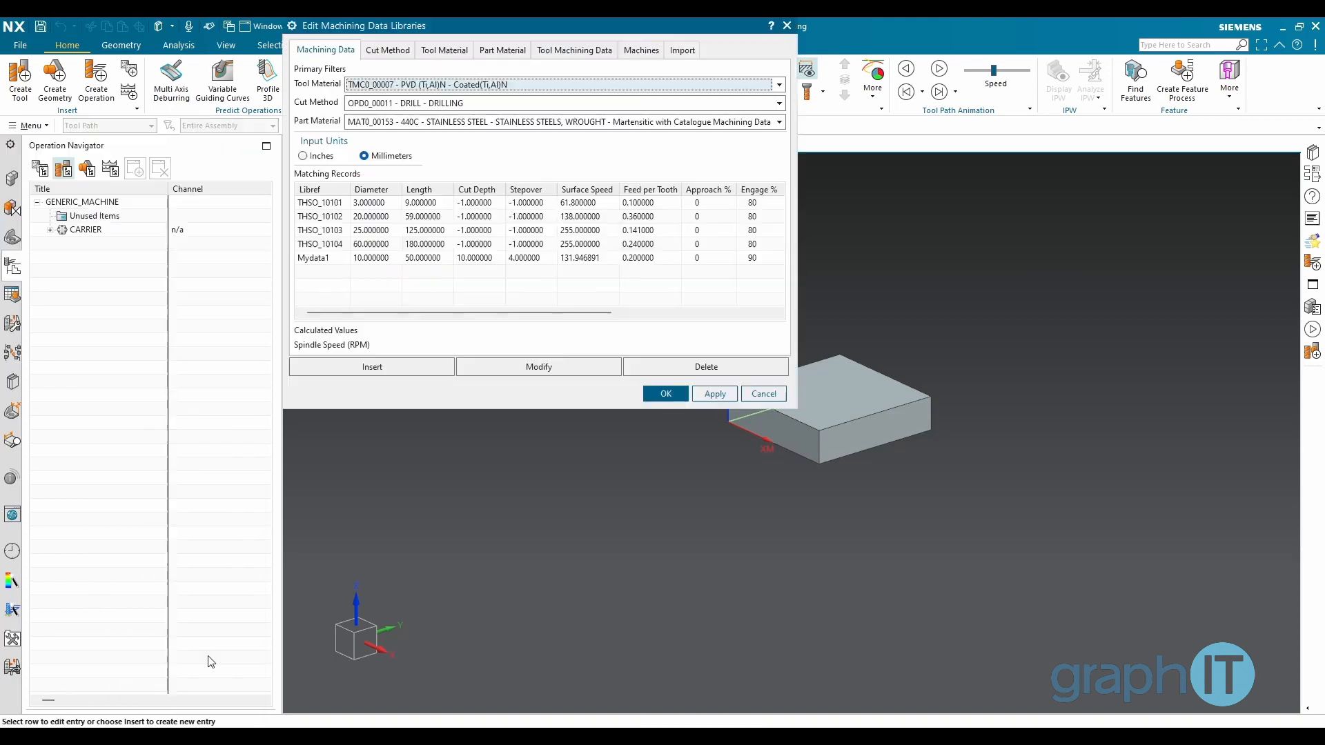
Step: Check the cut method, tool material, part material, tool machining data and machine records for the custom entries, then cancel the dialog
click(389, 50)
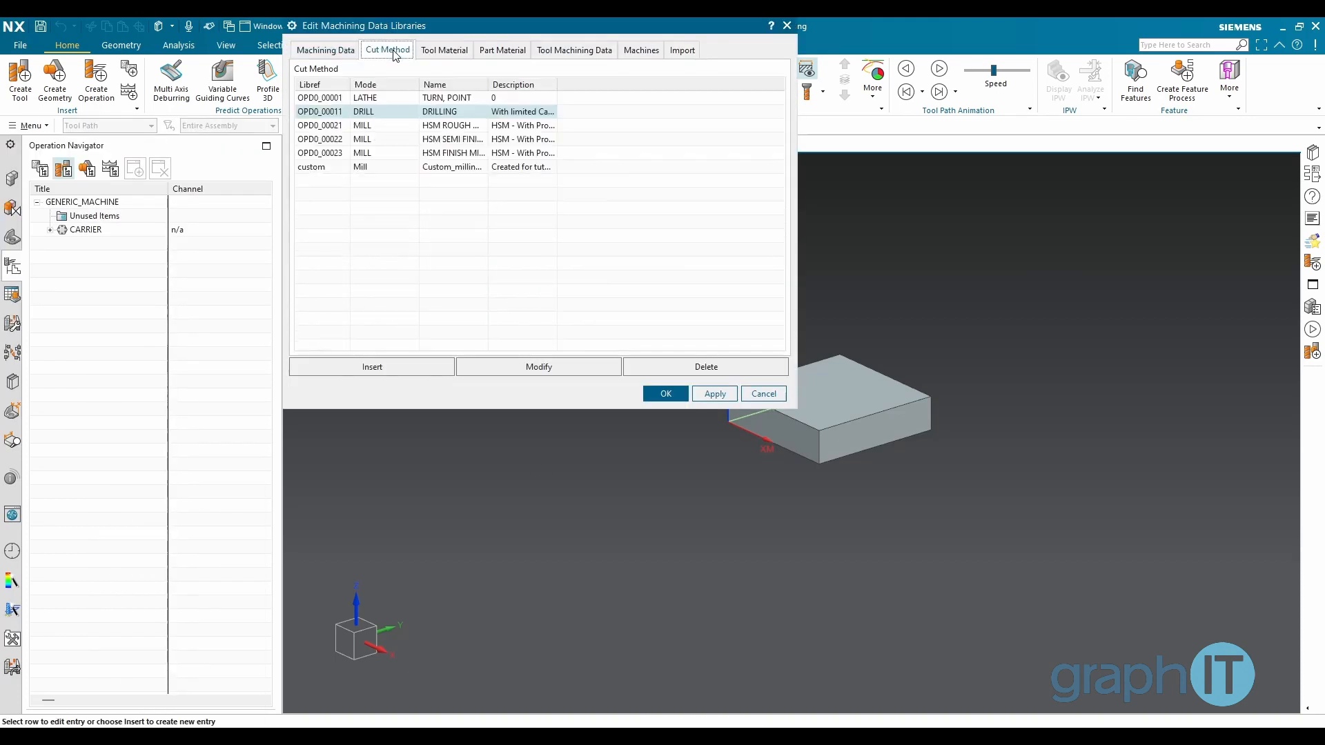
click(440, 49)
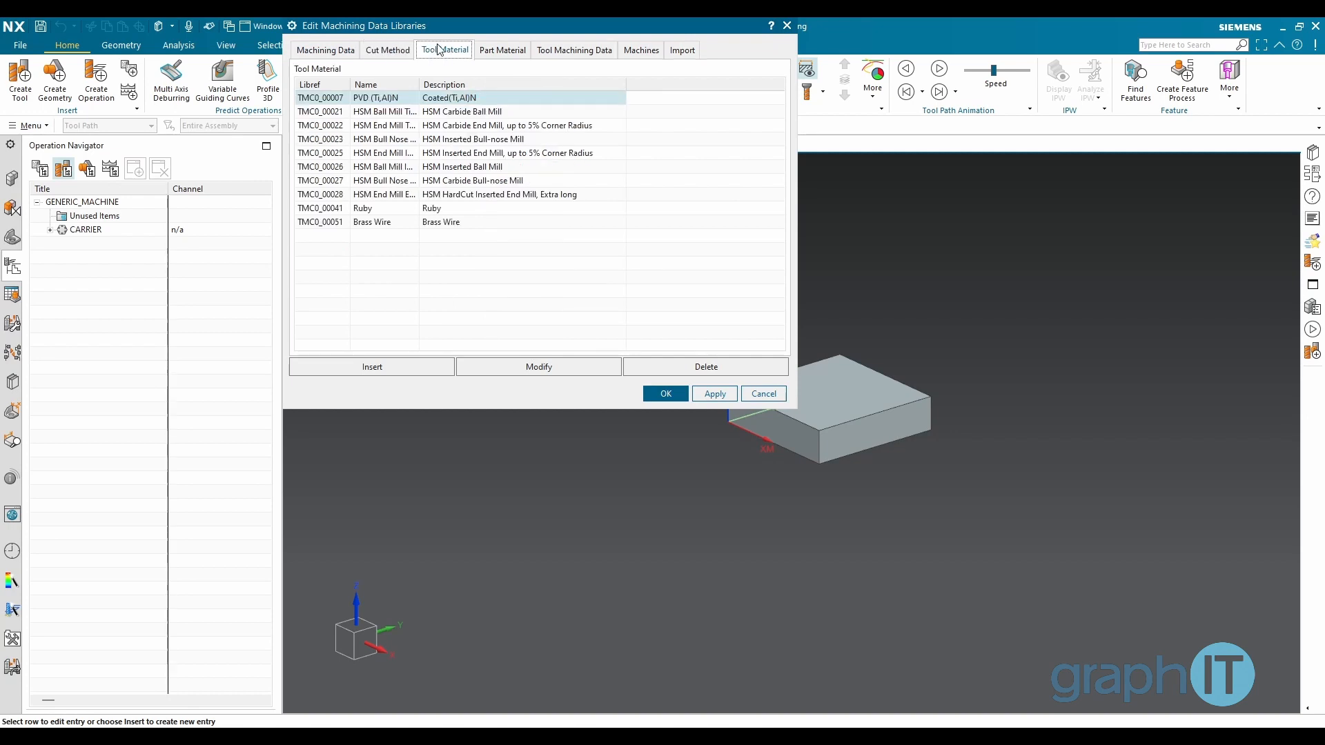
click(490, 53)
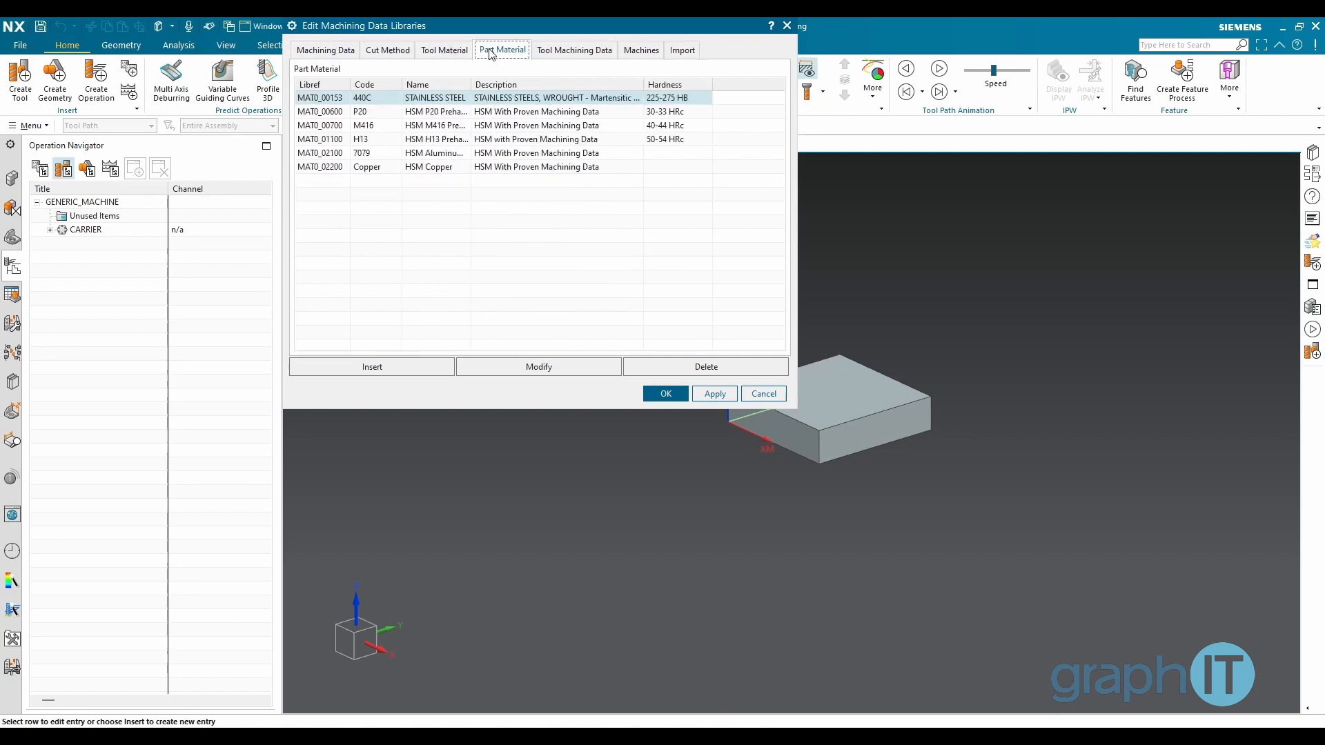
click(568, 54)
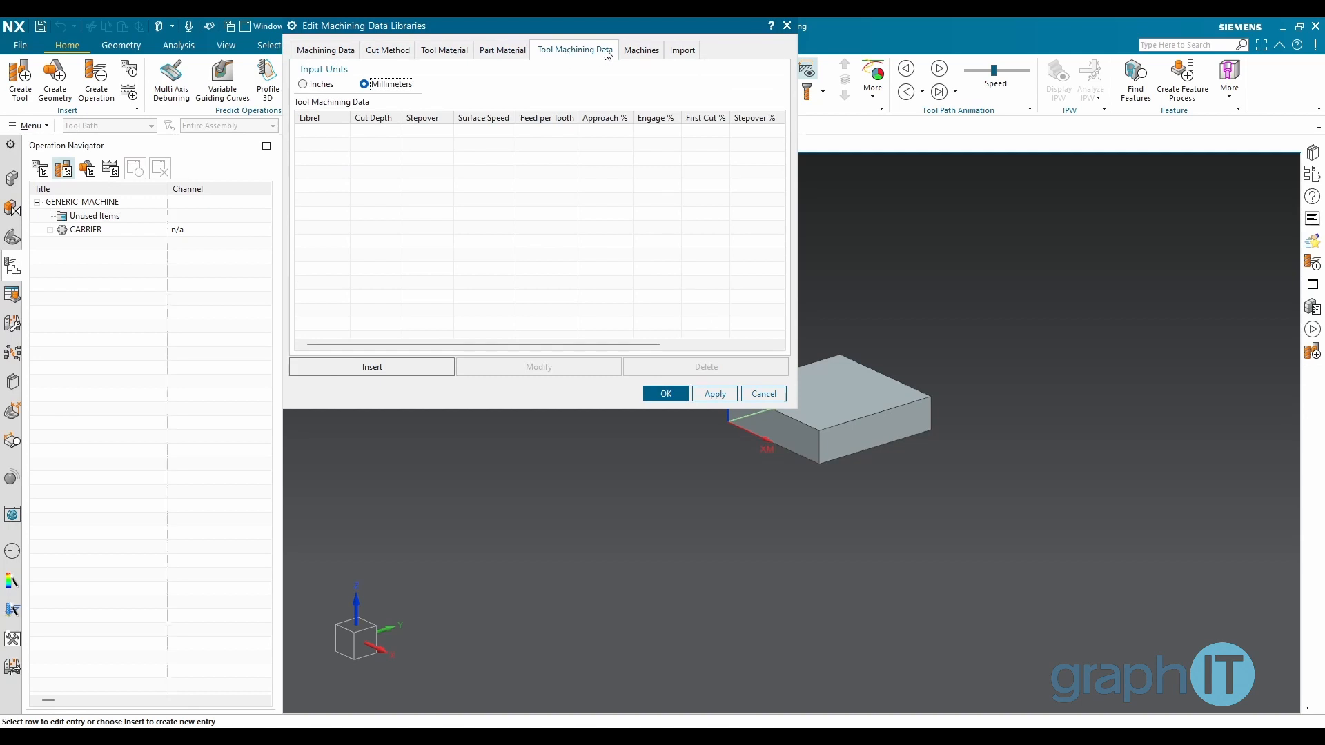
click(645, 54)
scroll(567, 185, down, 12)
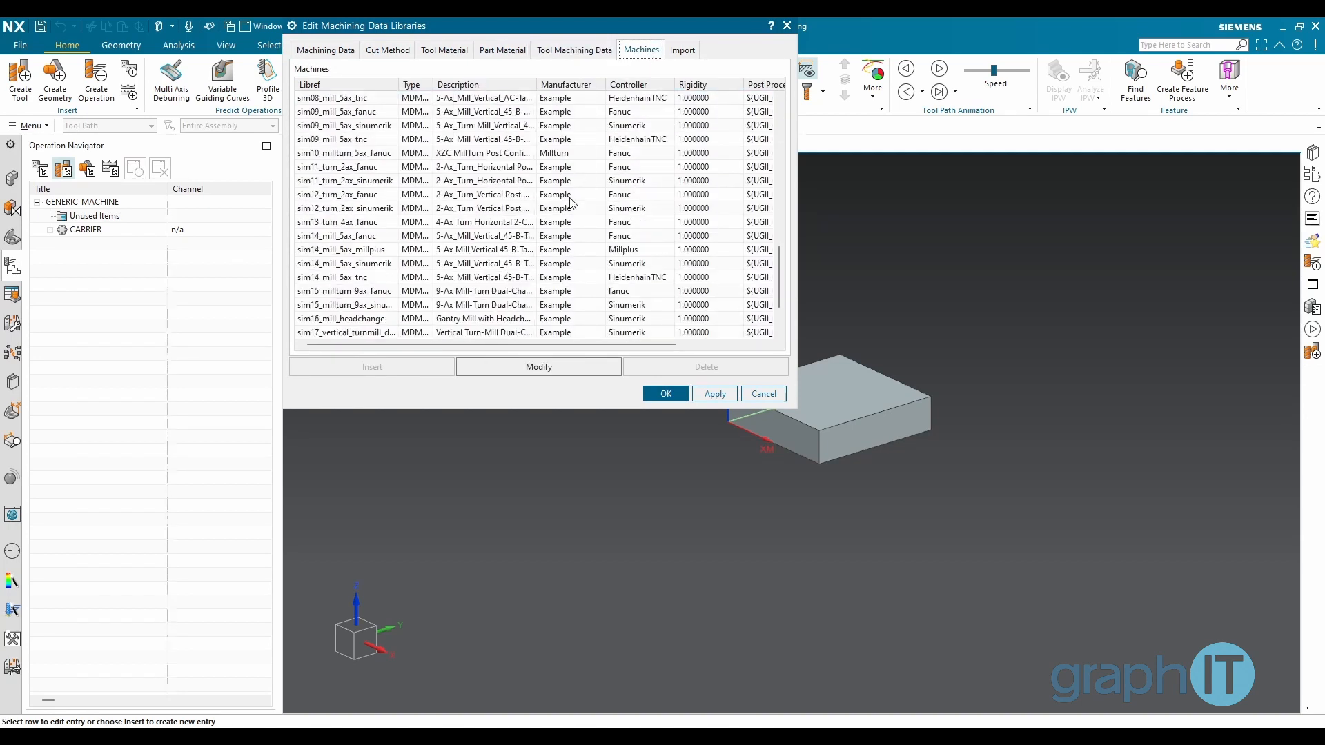
click(763, 394)
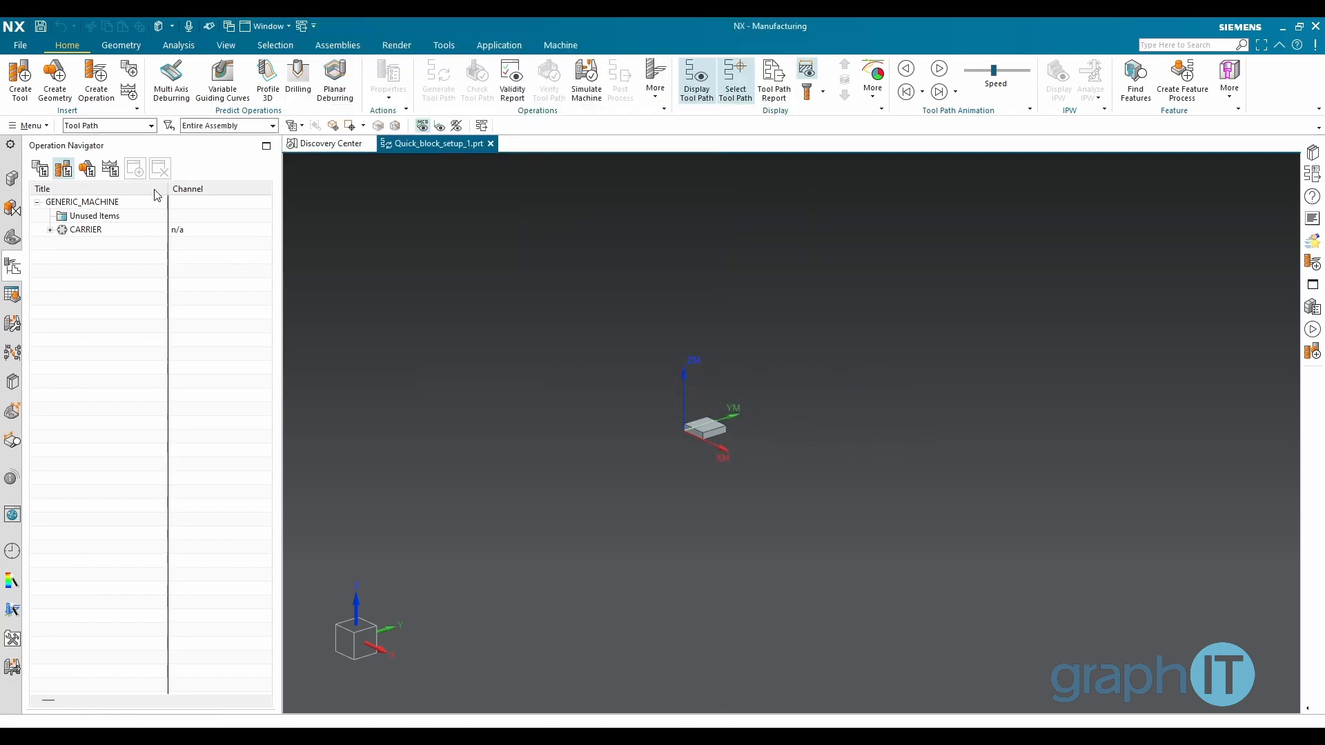
Step: Reset the Configuration File and the Template Set File to default in the Manufacturing Preferences
click(20, 45)
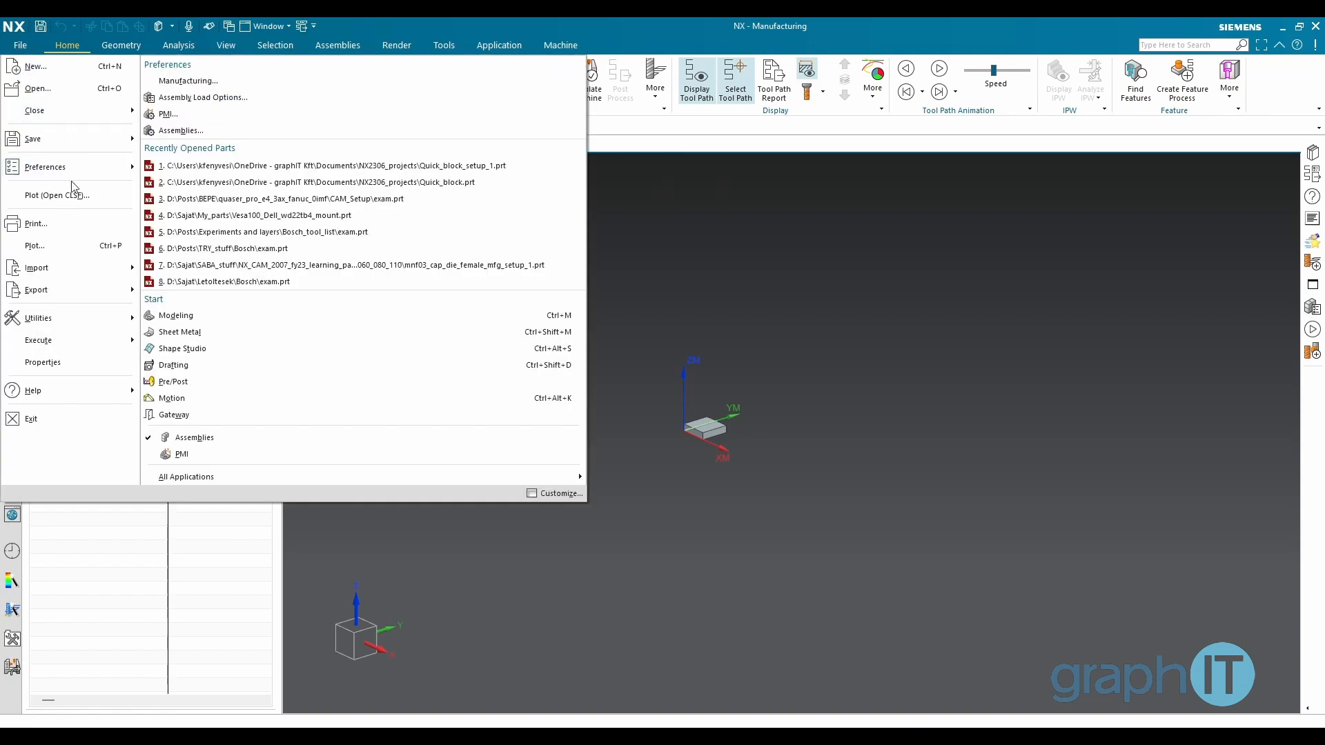
mouse_move(66, 165)
click(224, 76)
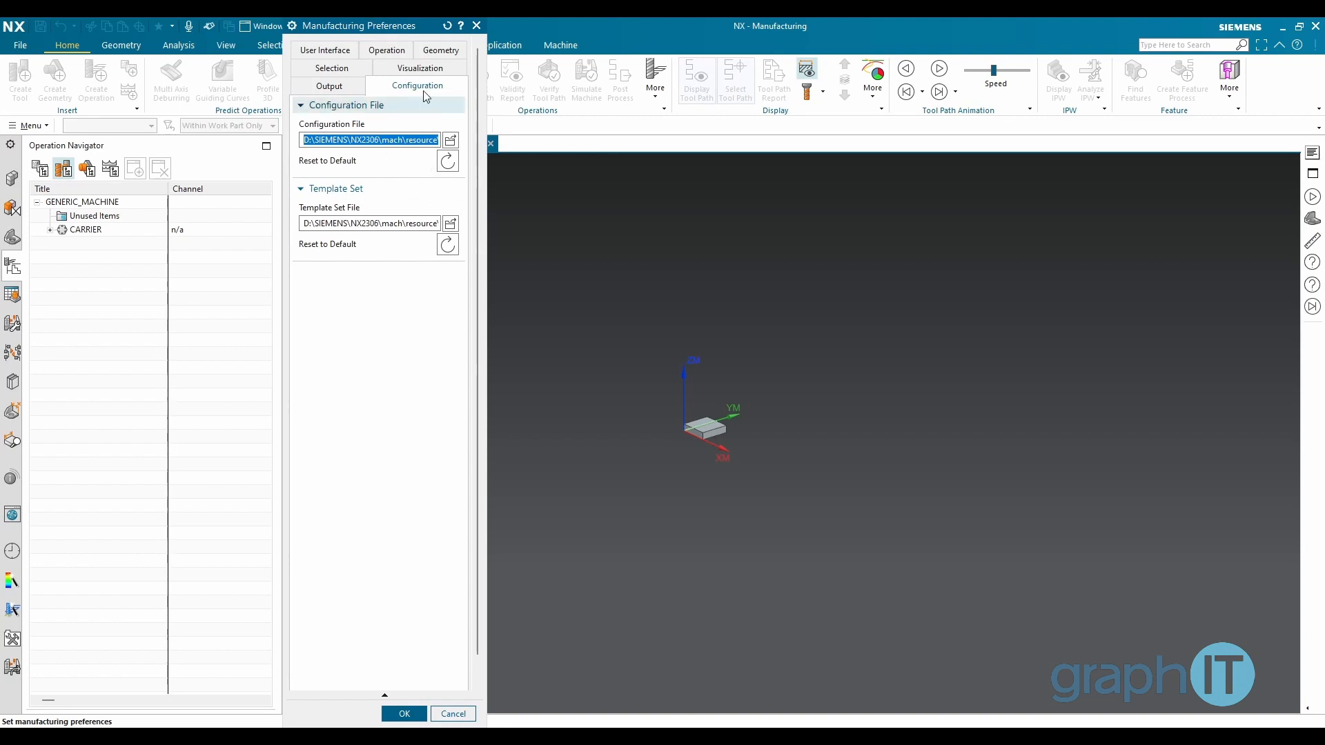
click(449, 165)
click(459, 245)
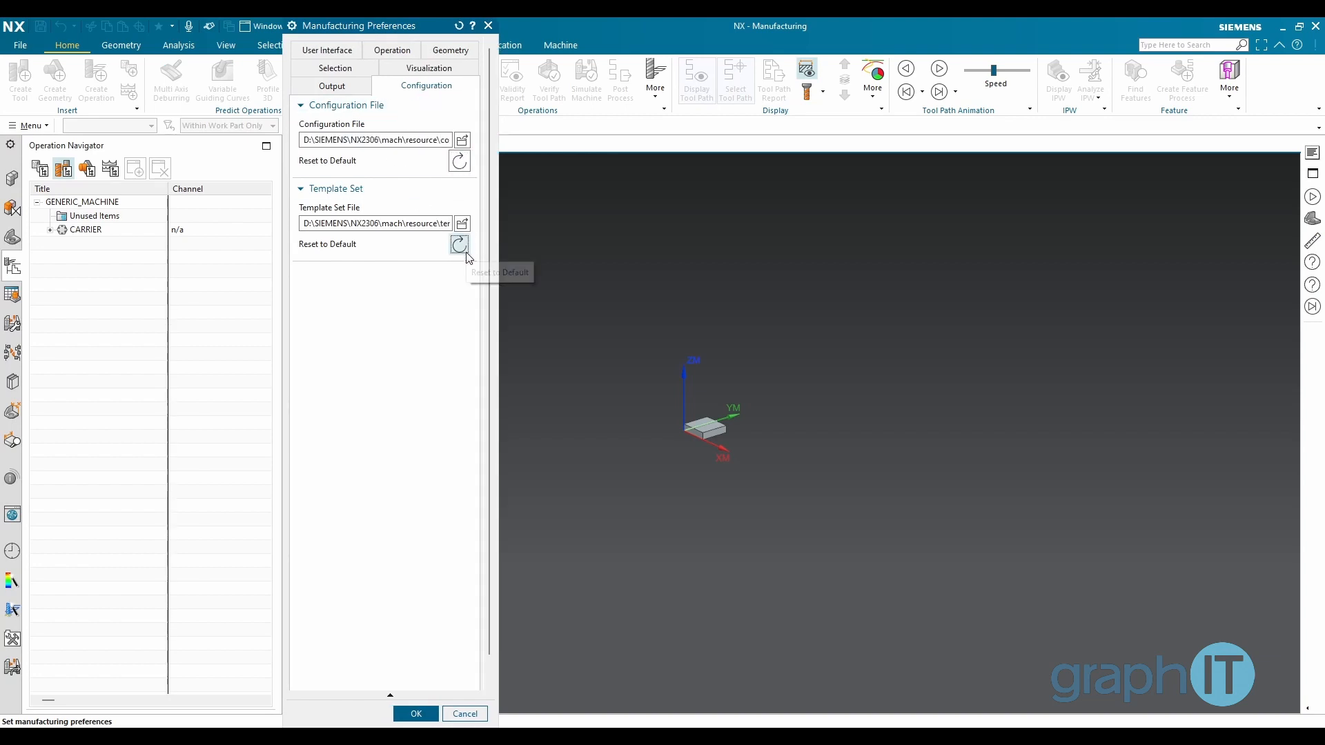
click(416, 714)
Step: Reopen Edit Machining Data Libraries, check every library category for the merged custom records, and accept the dialog
click(31, 126)
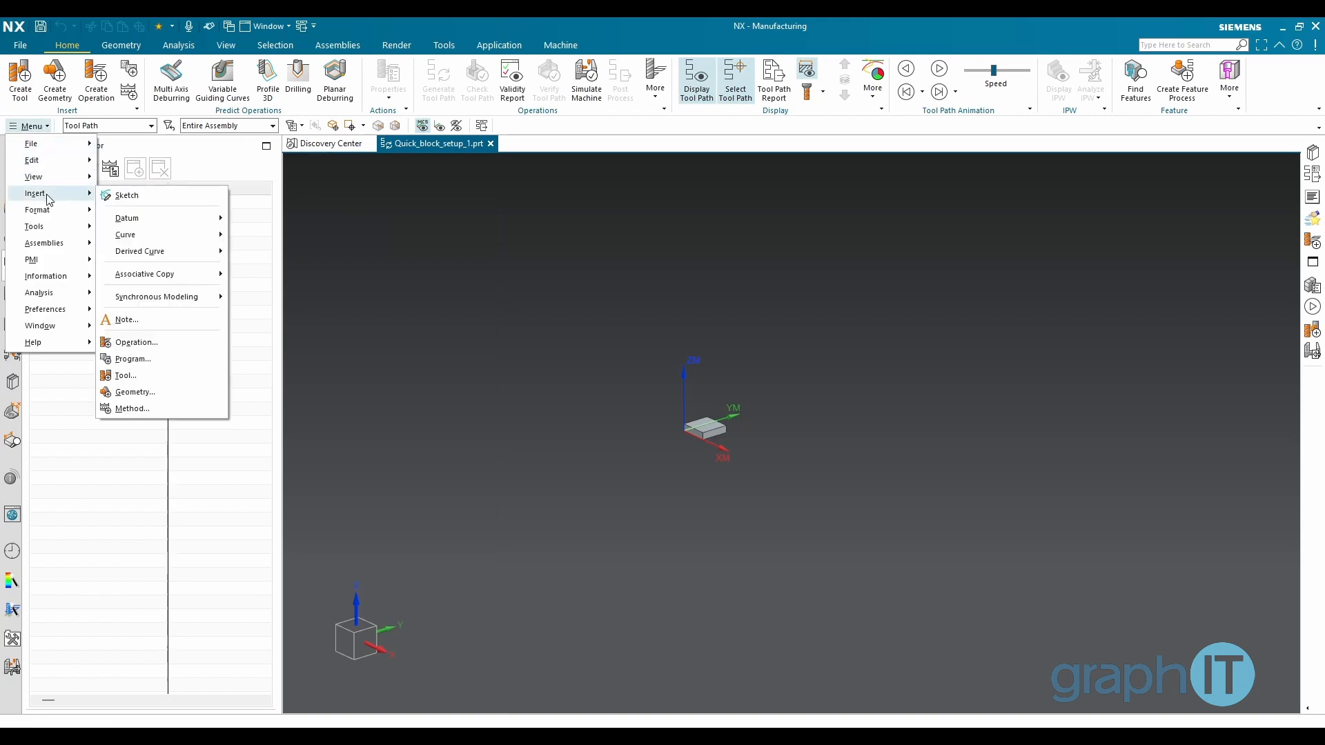
mouse_move(54, 231)
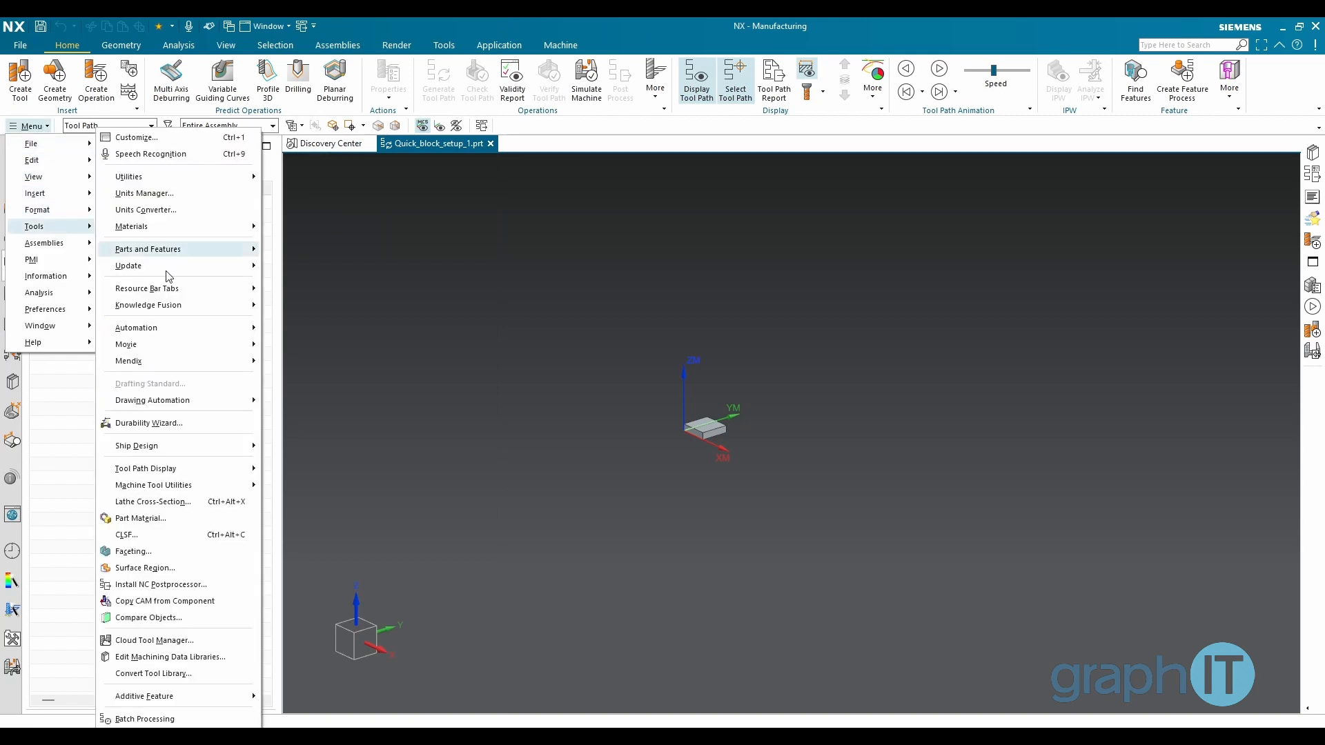
click(156, 657)
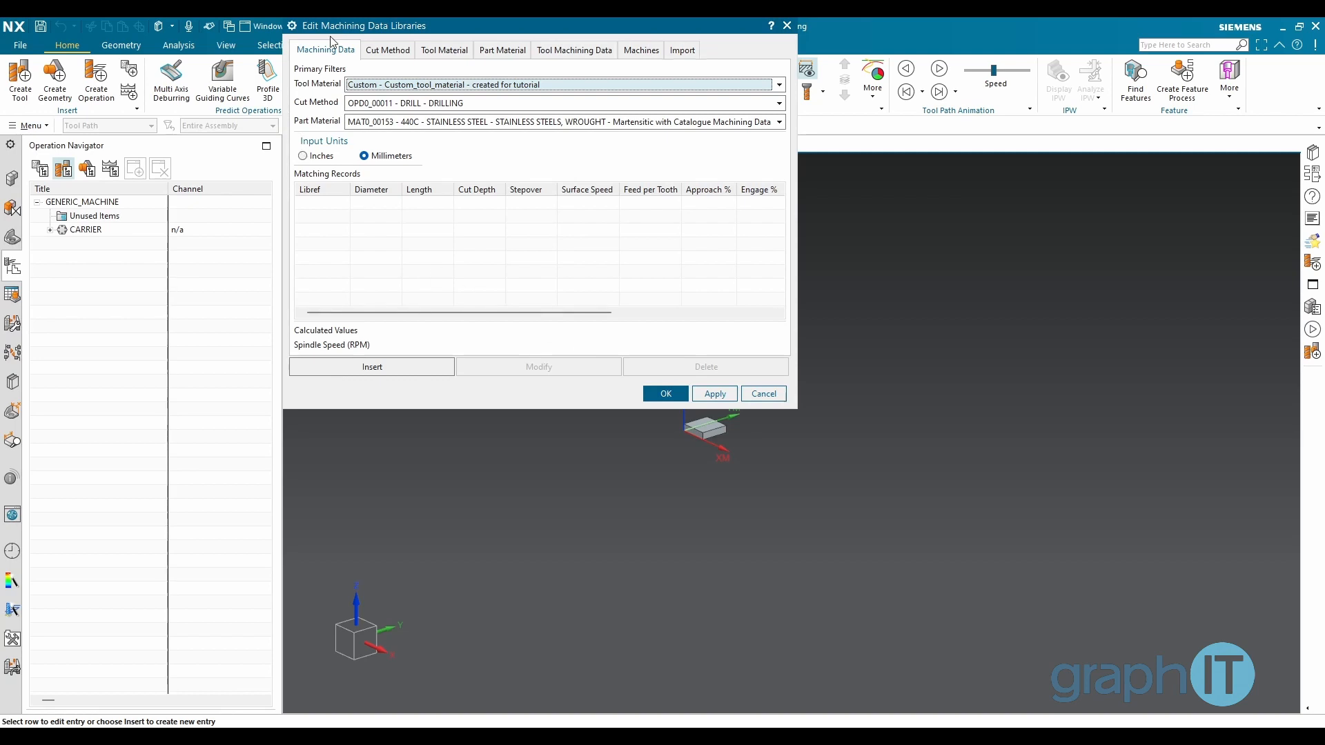
click(390, 50)
click(428, 52)
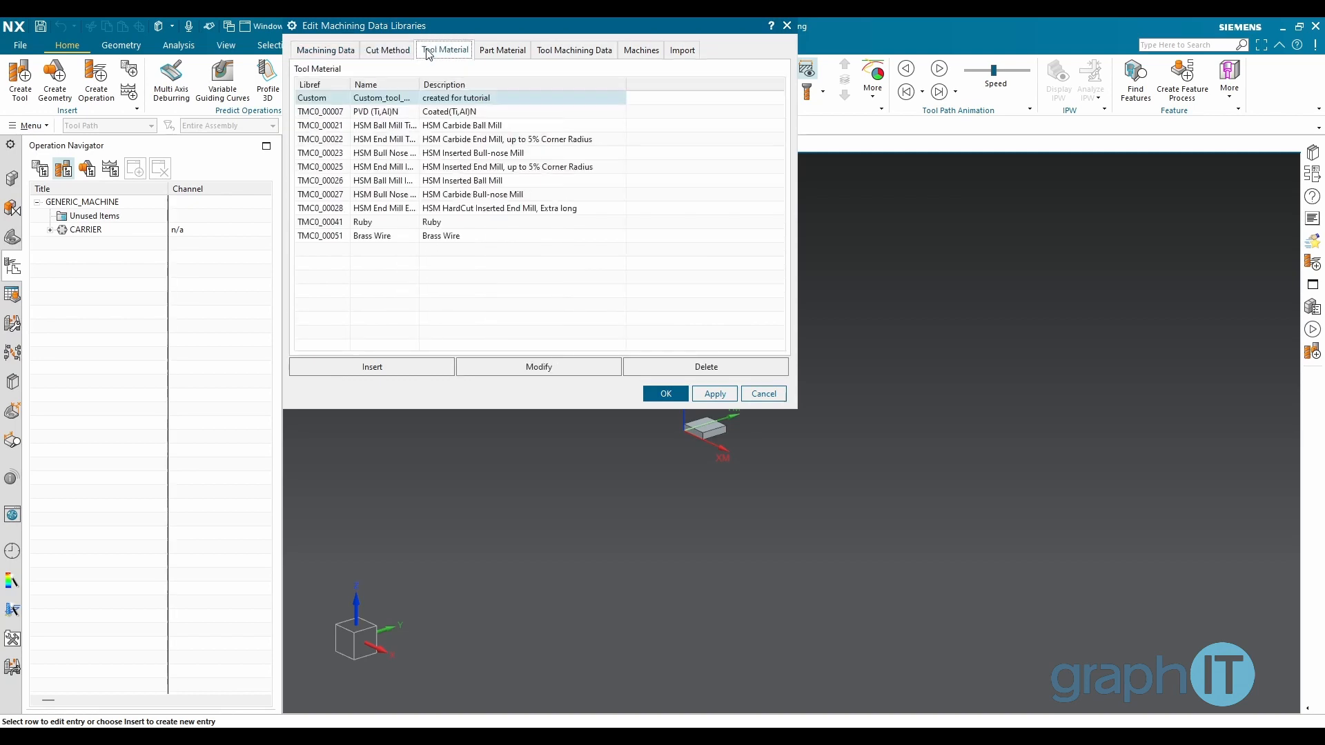
click(487, 53)
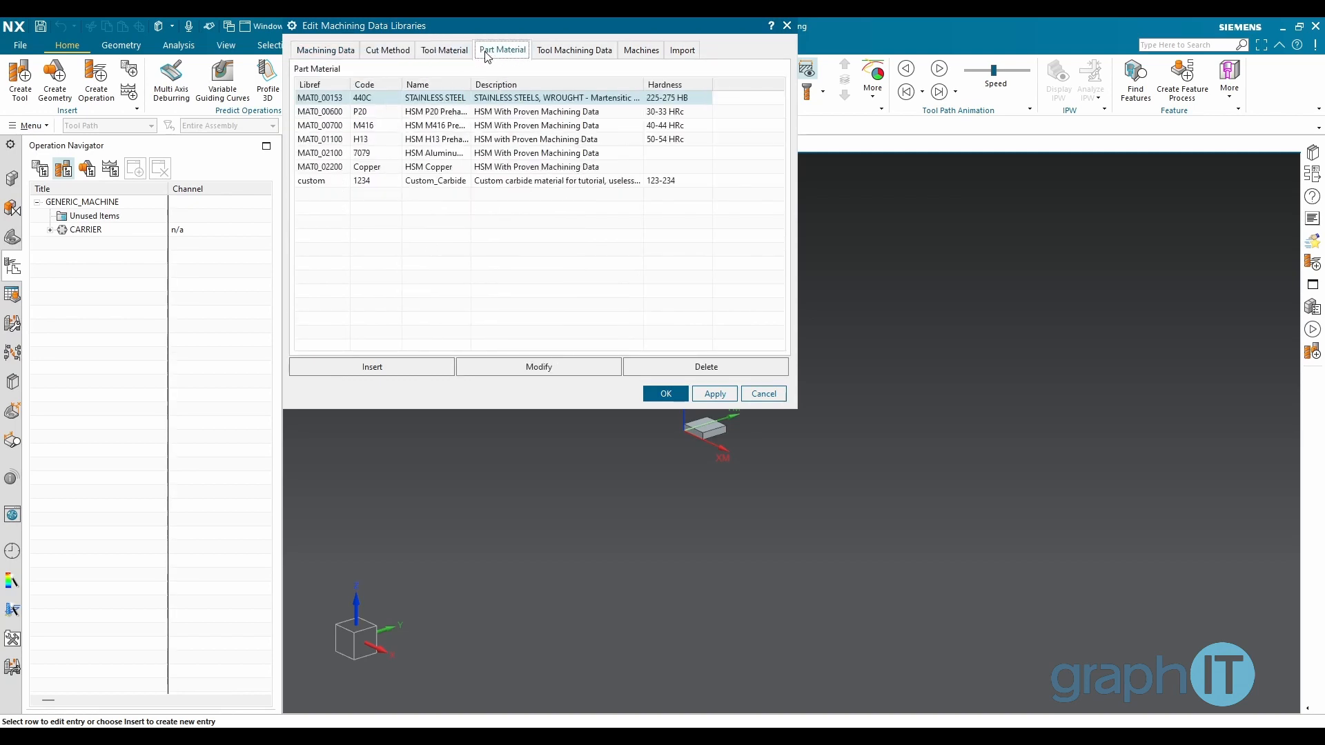
click(586, 55)
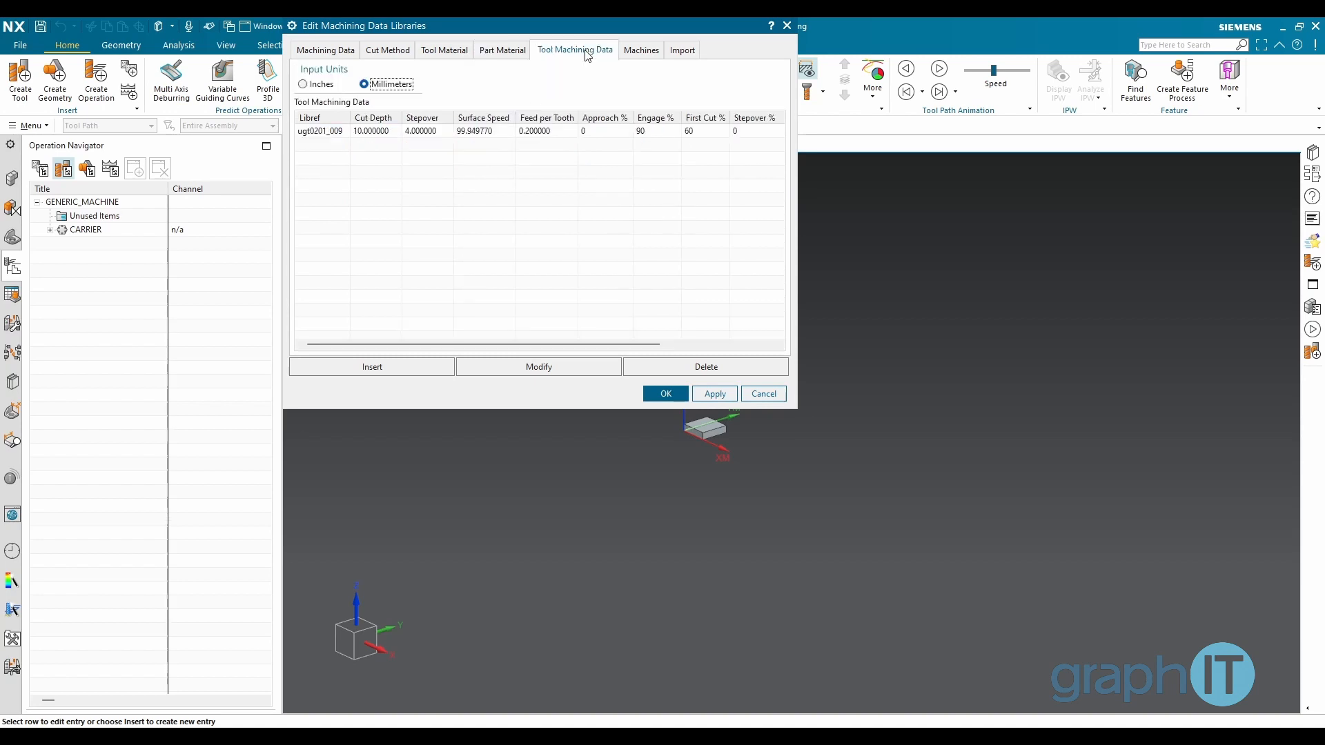
click(637, 56)
click(687, 57)
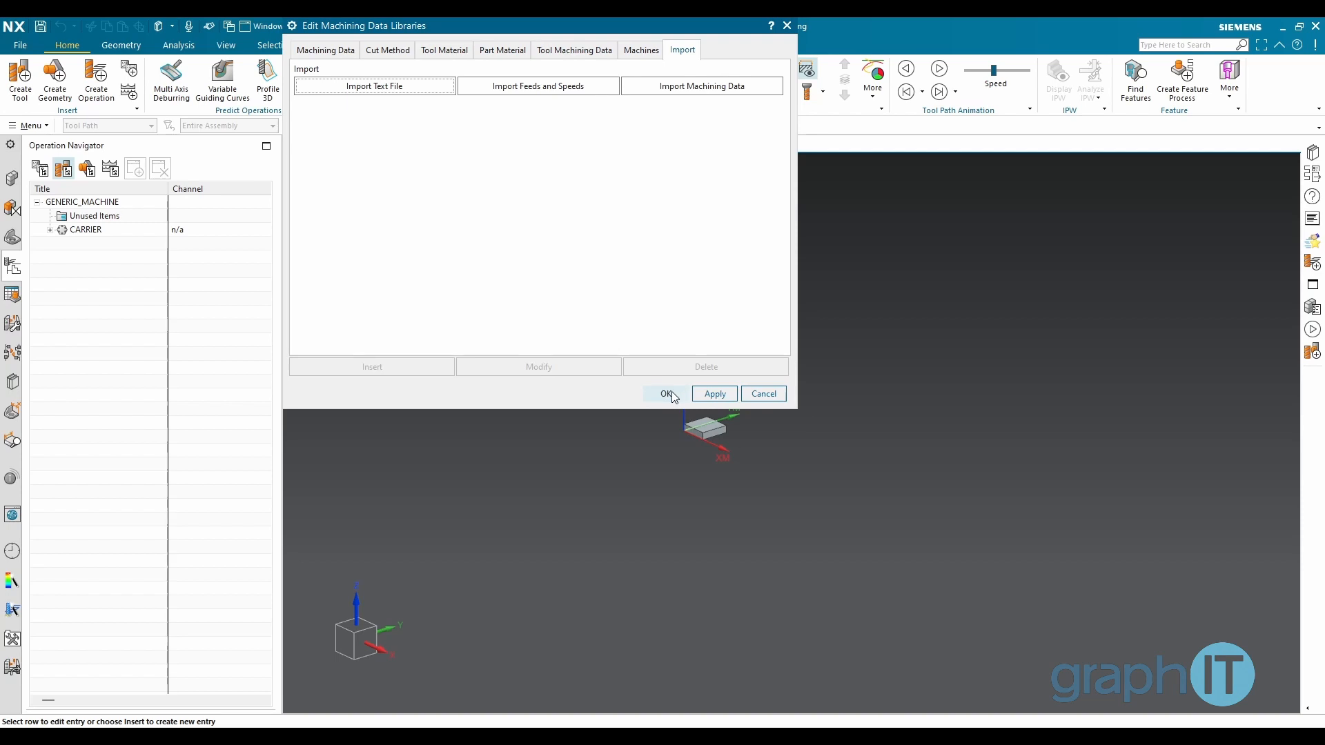
click(667, 394)
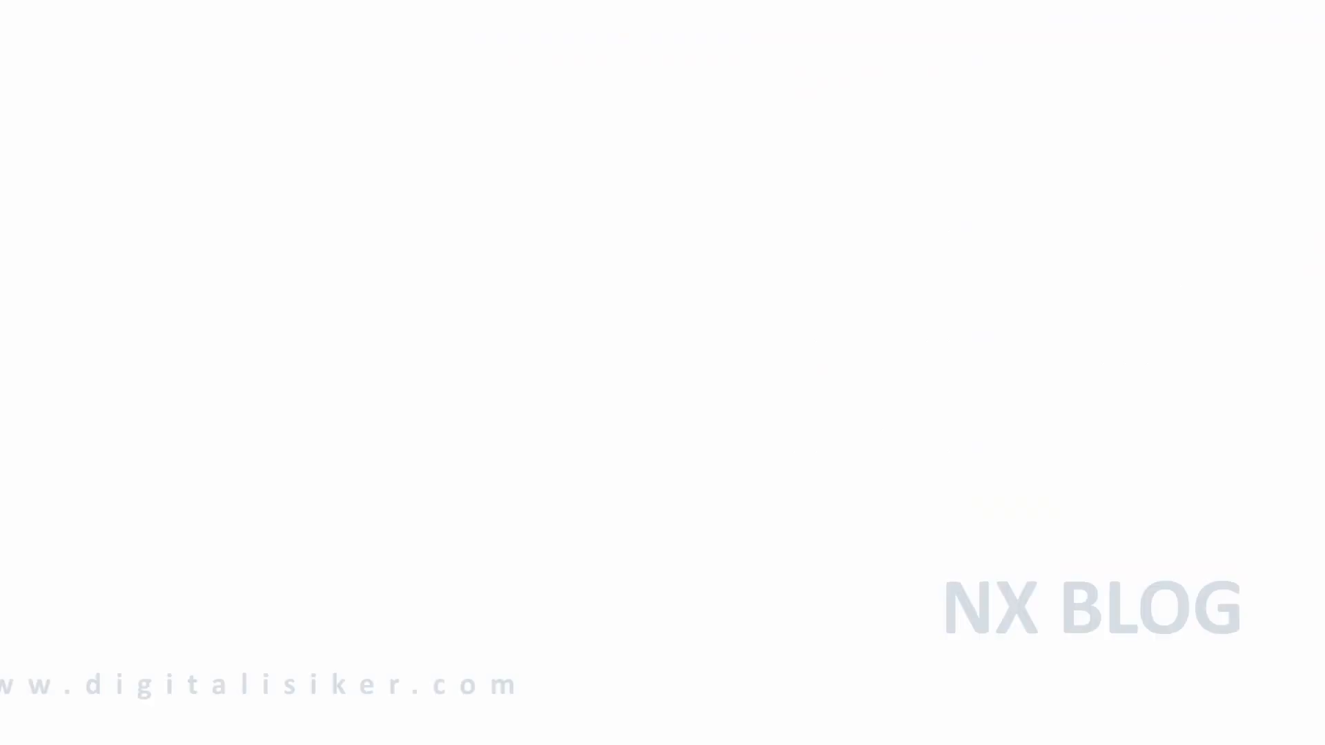